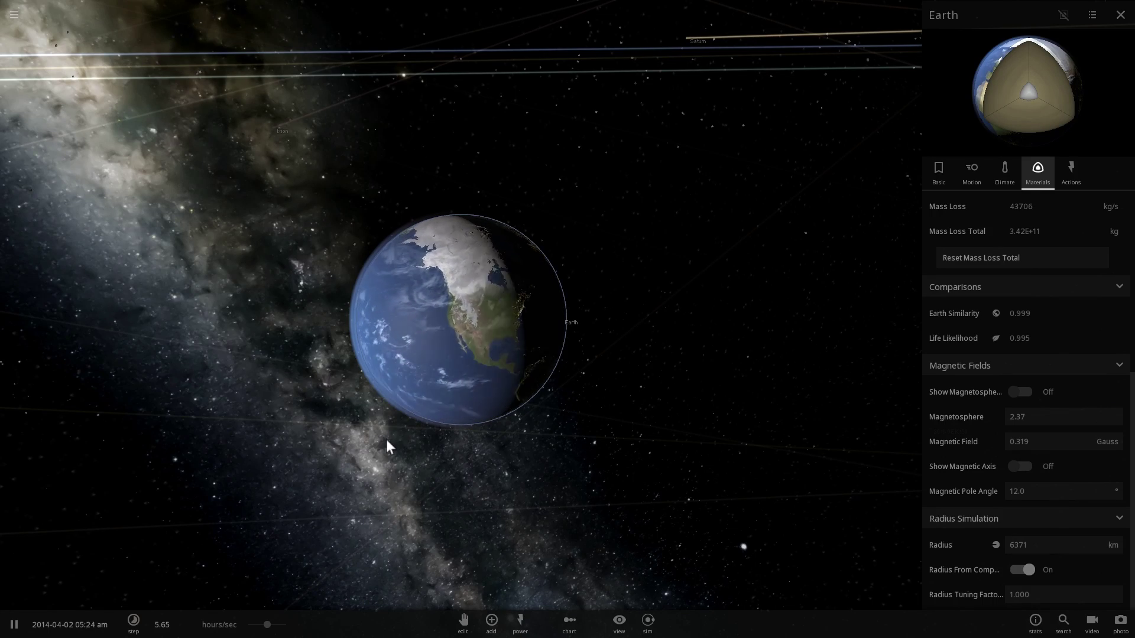
Show Earth's magnetosphere and frame the whole field around the planet.
drag(385, 438, 485, 425)
scroll(484, 425, up, 3)
drag(573, 414, 583, 419)
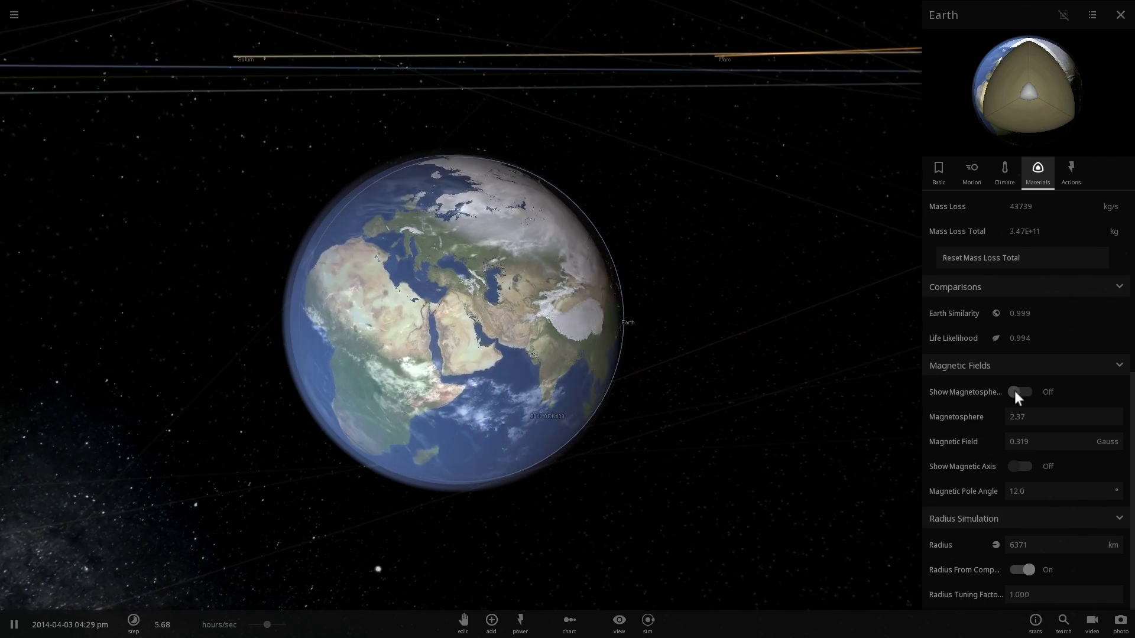
click(1014, 391)
scroll(803, 390, down, 3)
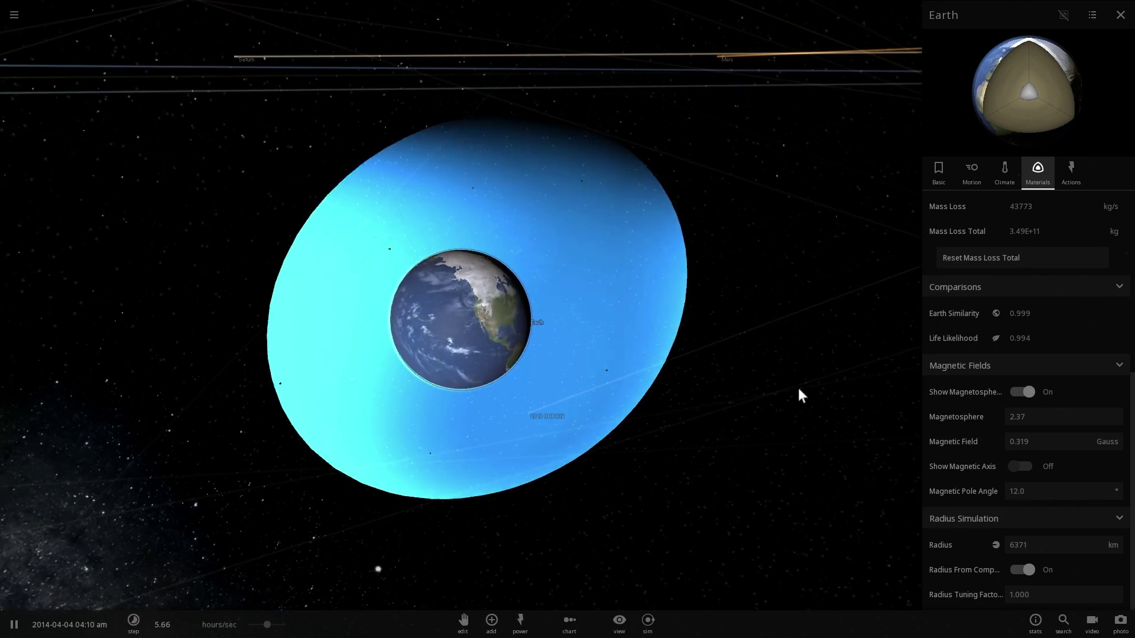
Examine Earth's magnetosphere from several angles, including its orientation relative to the Sun, and check the Sun's material and magnetic properties.
drag(601, 418, 640, 386)
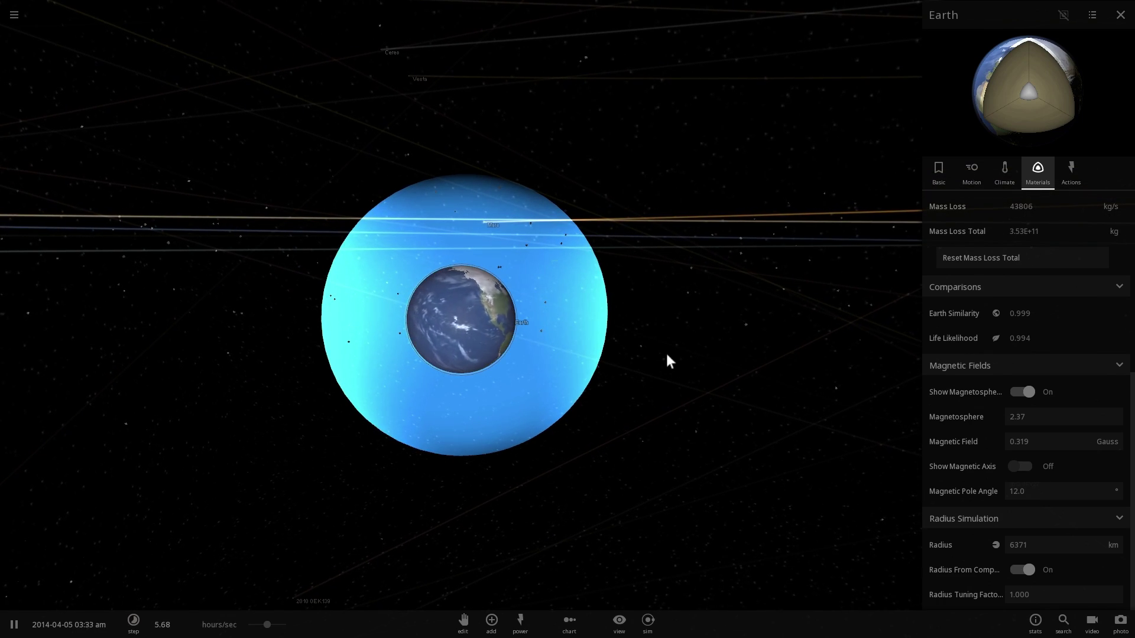
scroll(670, 341, up, 1)
scroll(669, 342, up, 3)
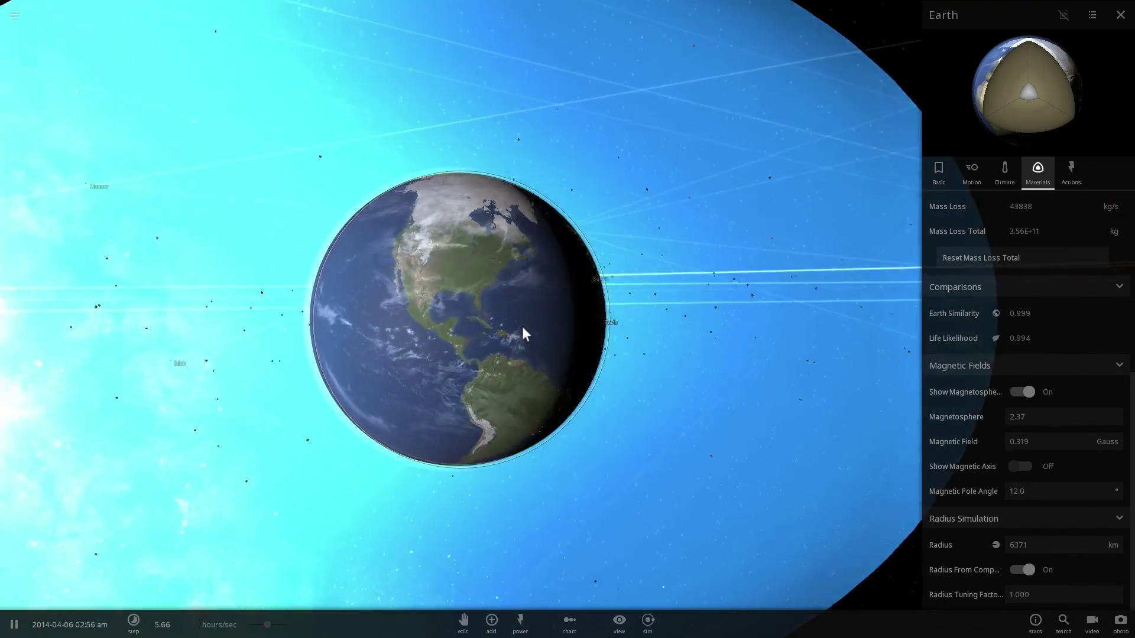
scroll(523, 334, down, 3)
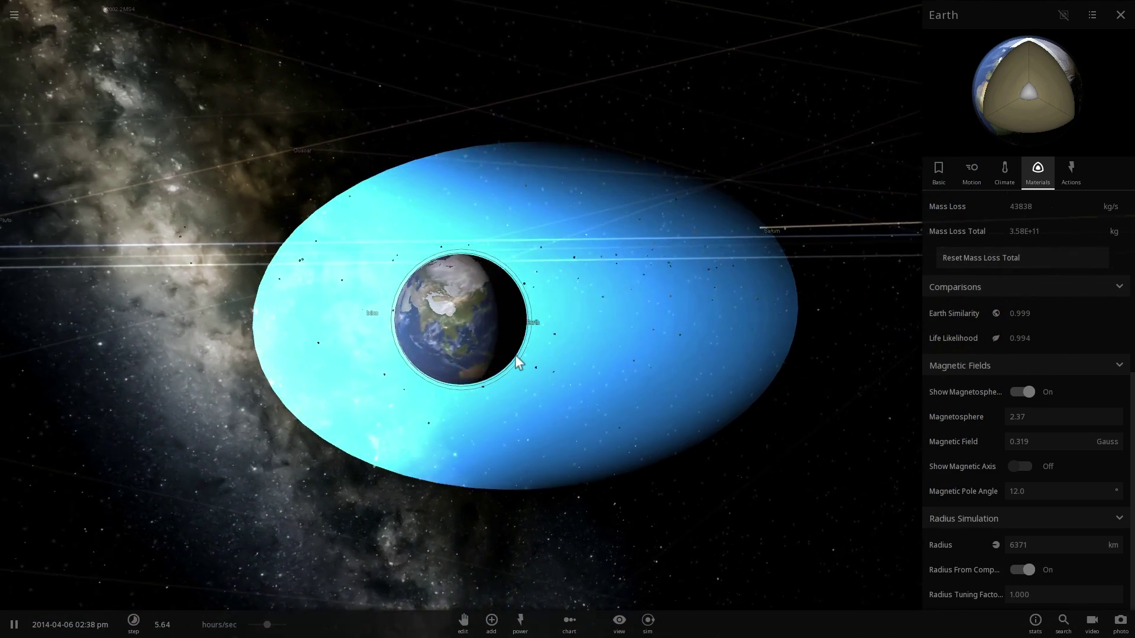
drag(515, 355, 512, 360)
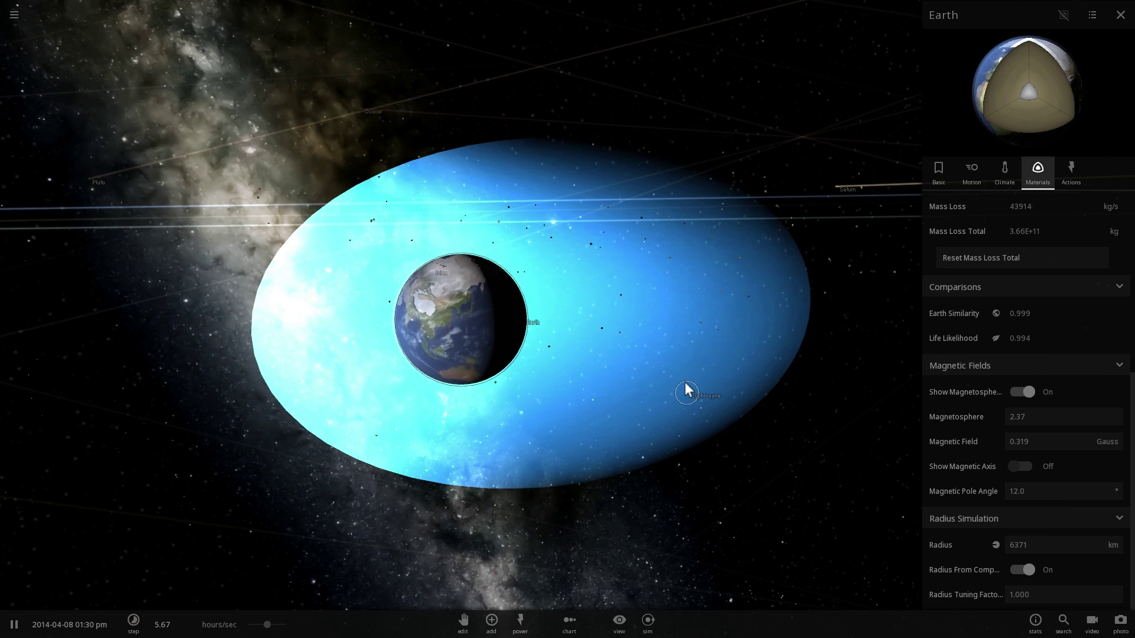
drag(685, 384, 467, 357)
scroll(467, 357, up, 3)
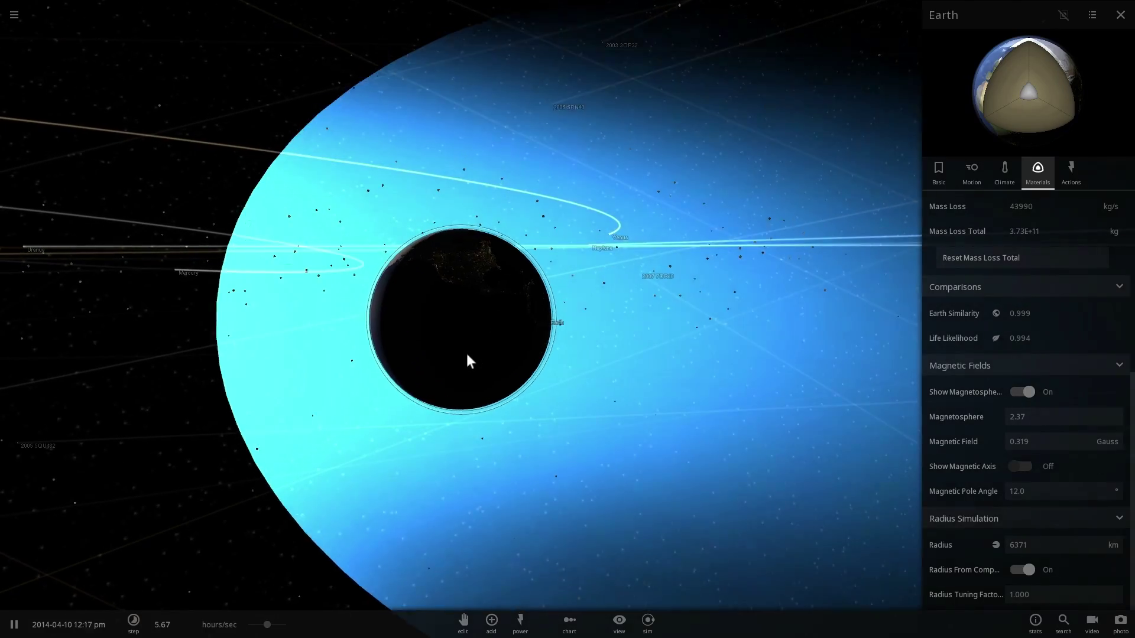
scroll(467, 355, down, 3)
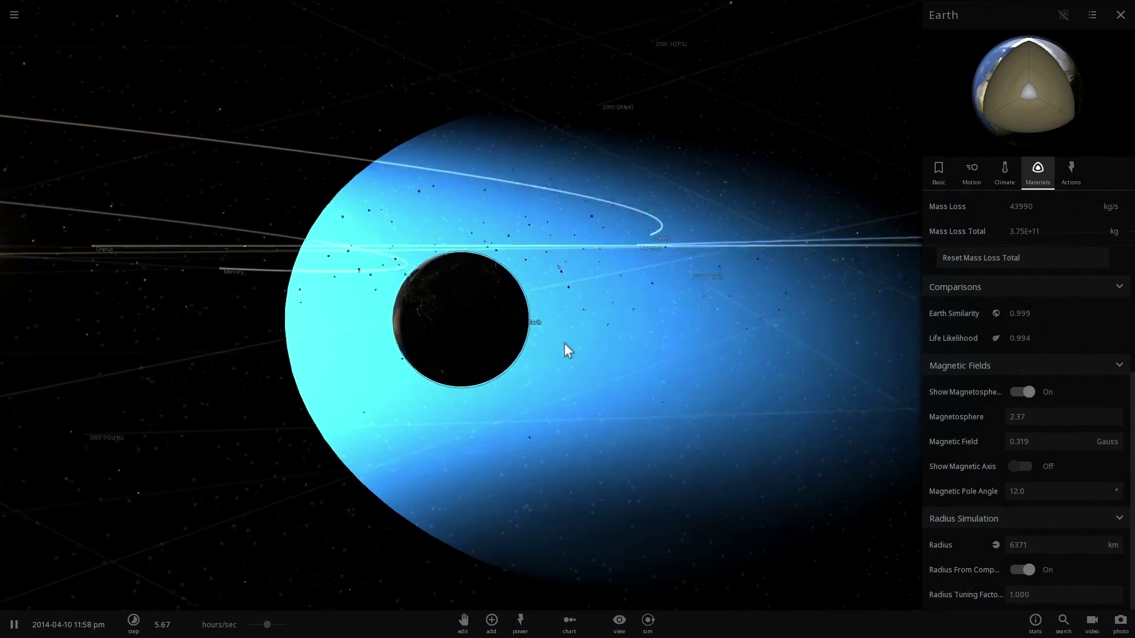
mouse_move(560, 345)
mouse_down()
mouse_move(496, 355)
mouse_move(577, 353)
mouse_up()
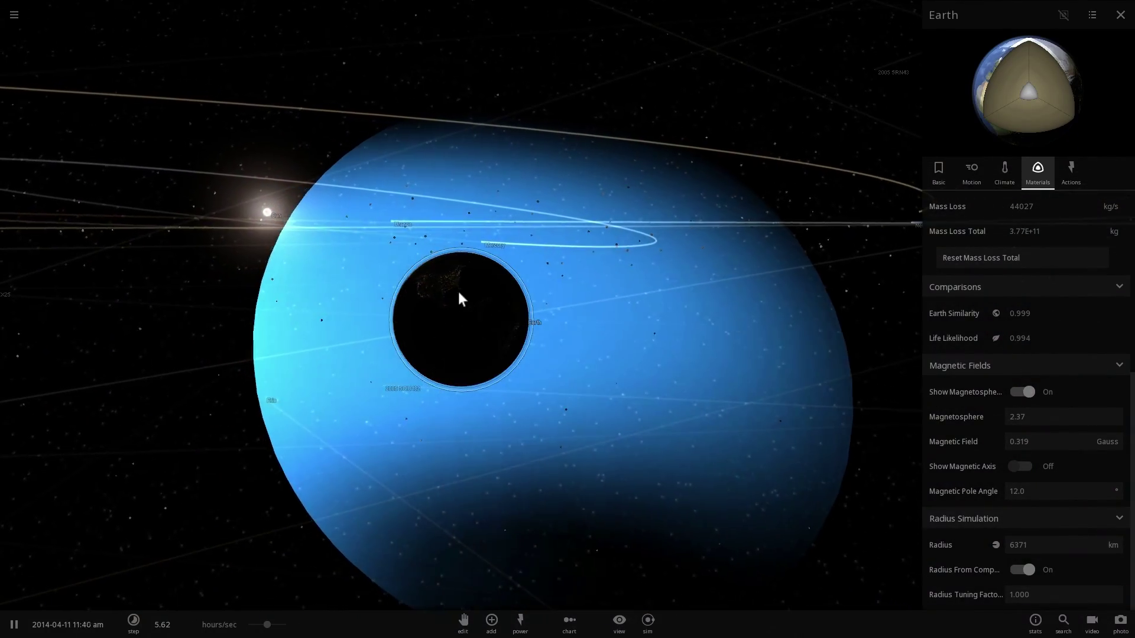
click(252, 211)
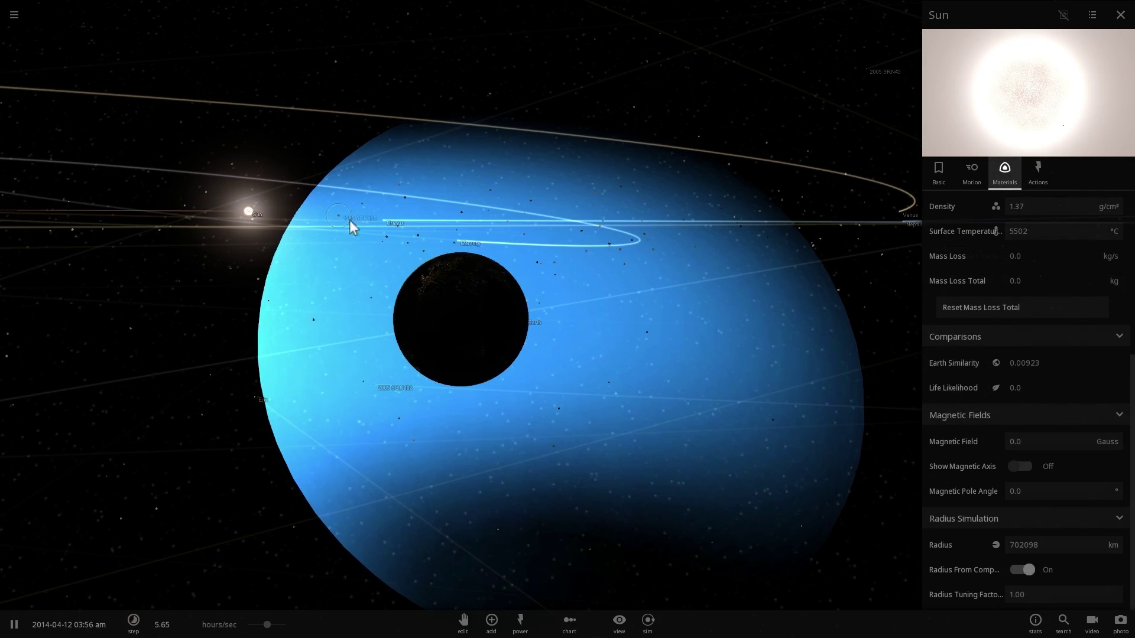
drag(282, 222, 563, 316)
Reselect Earth and hide its magnetosphere.
click(455, 332)
scroll(459, 318, up, 3)
click(1023, 394)
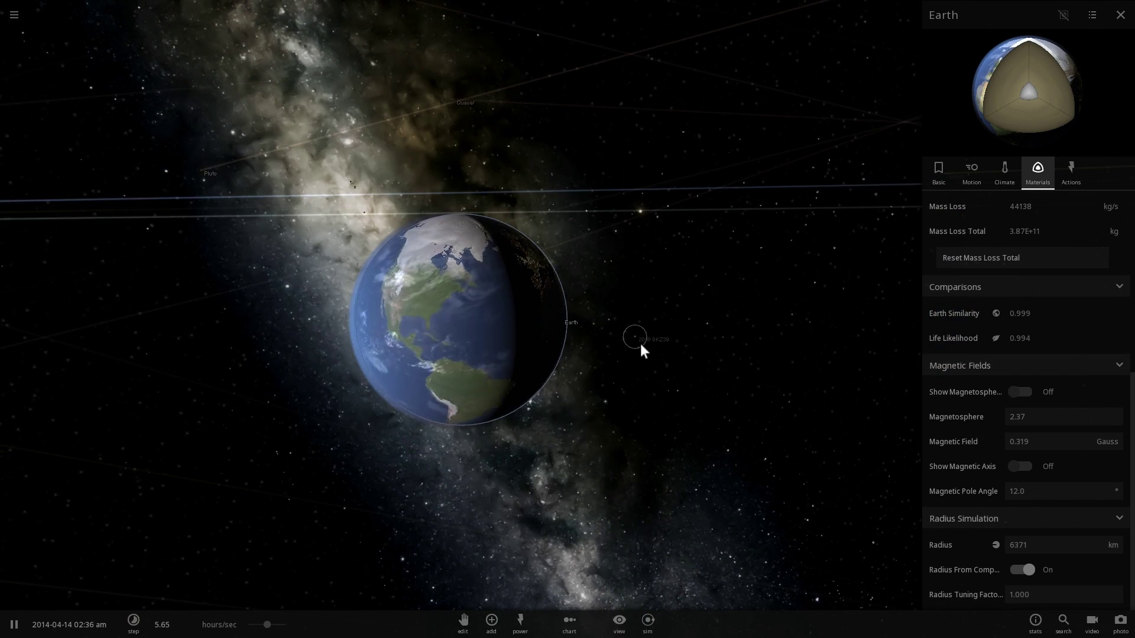
Examine Earth's surface and its material composition, including iron, silicate, water and hydrogen.
scroll(602, 344, down, 3)
drag(477, 316, 470, 331)
scroll(475, 333, up, 3)
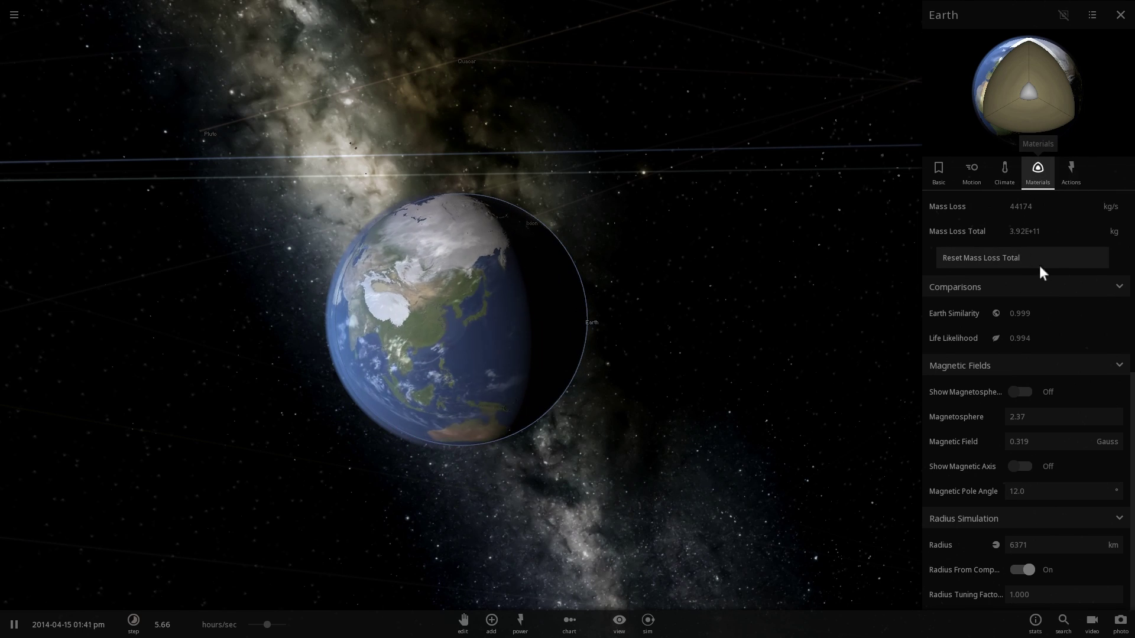
scroll(1034, 273, up, 5)
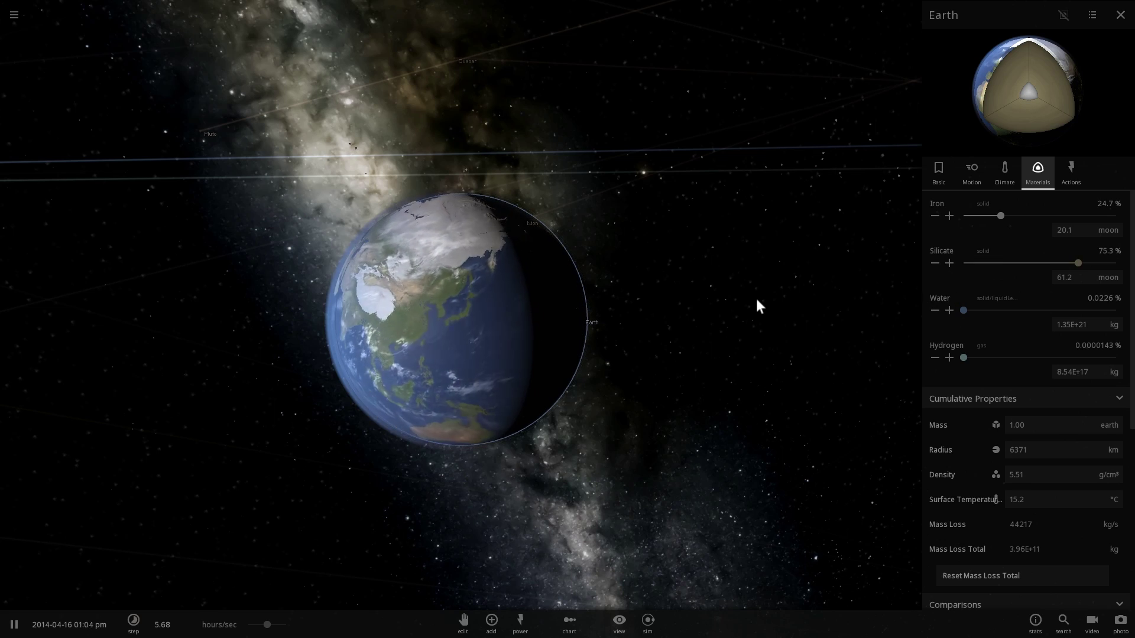
drag(757, 301, 766, 295)
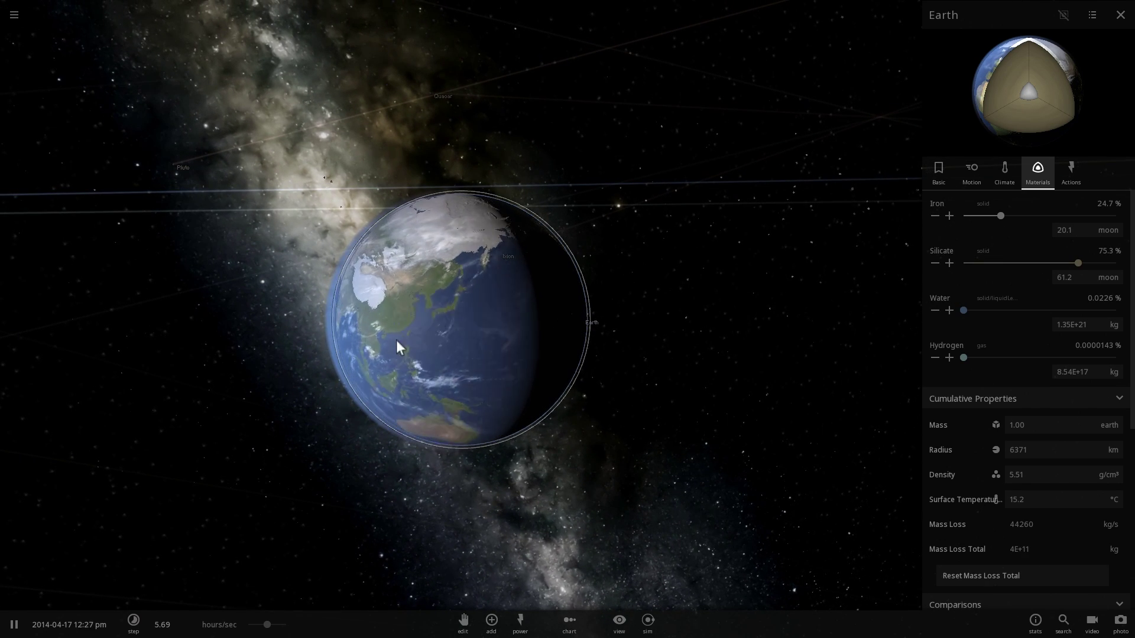
drag(423, 315, 514, 278)
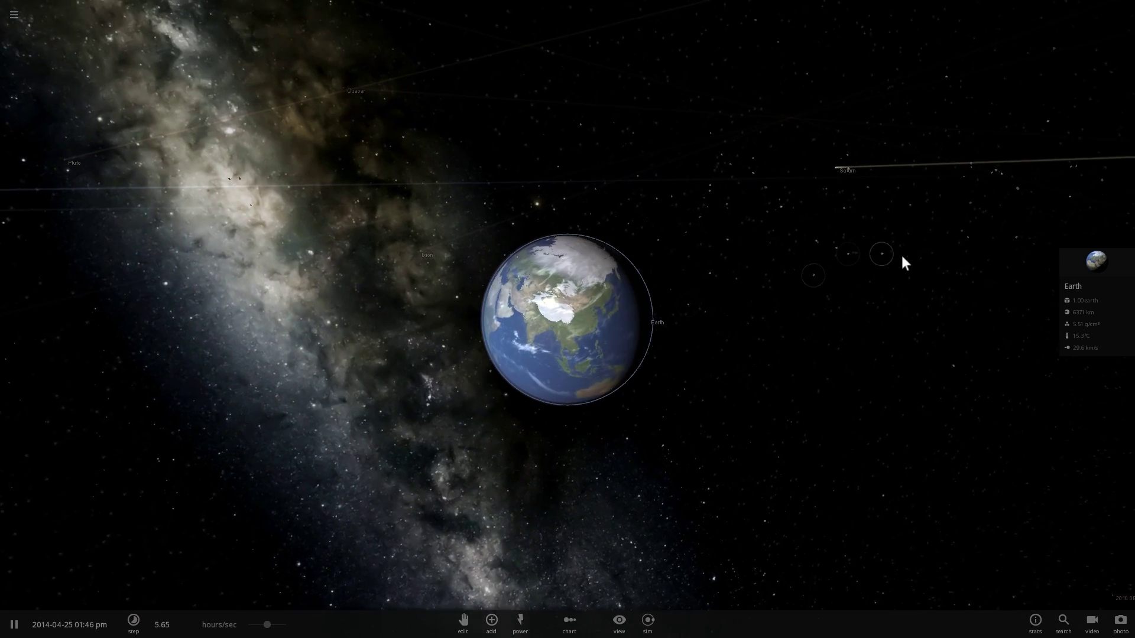
Go from Earth out to the inner planets' orbits and focus the view on Mercury.
drag(902, 256, 849, 270)
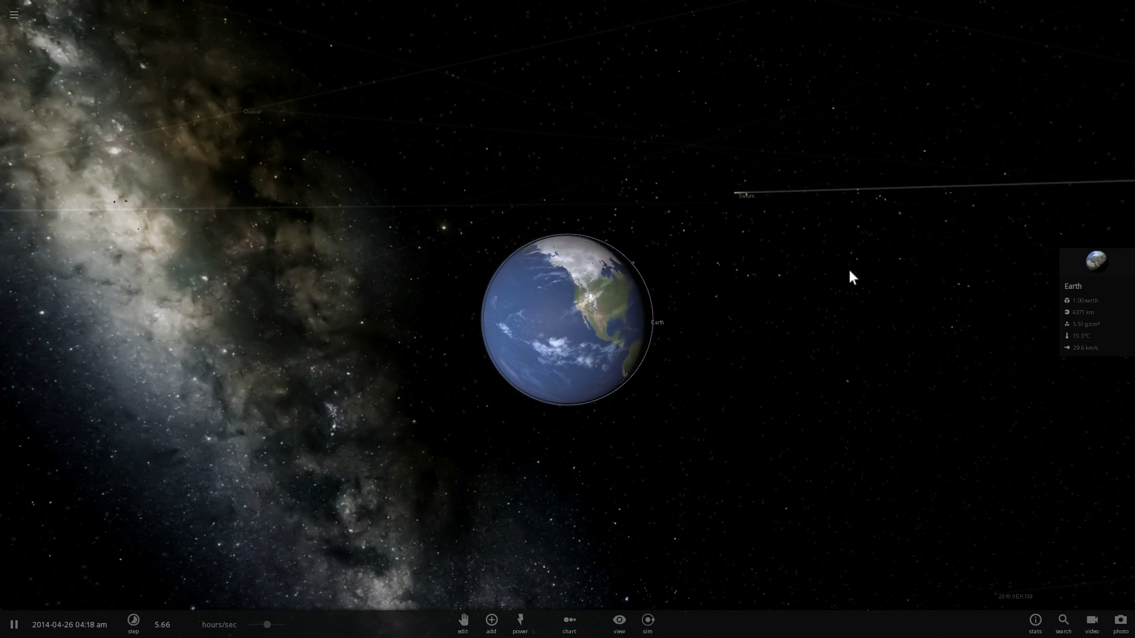
drag(845, 268, 605, 293)
scroll(580, 294, down, 3)
drag(518, 322, 554, 353)
scroll(505, 335, down, 3)
scroll(558, 354, down, 2)
scroll(558, 353, down, 5)
scroll(554, 335, down, 4)
drag(564, 328, 557, 363)
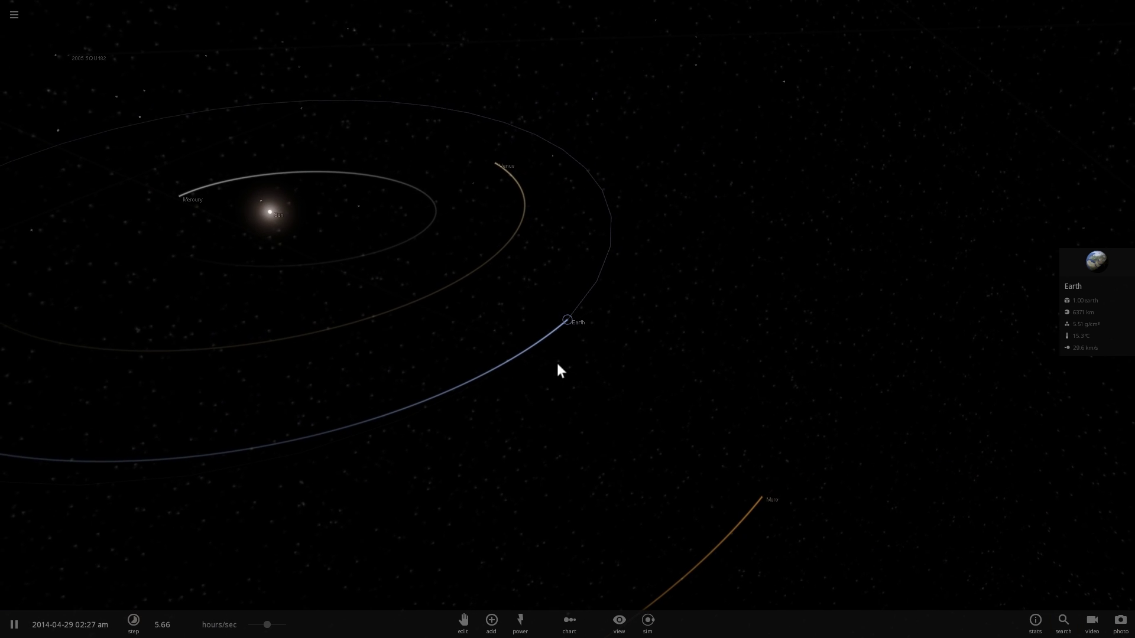
click(491, 165)
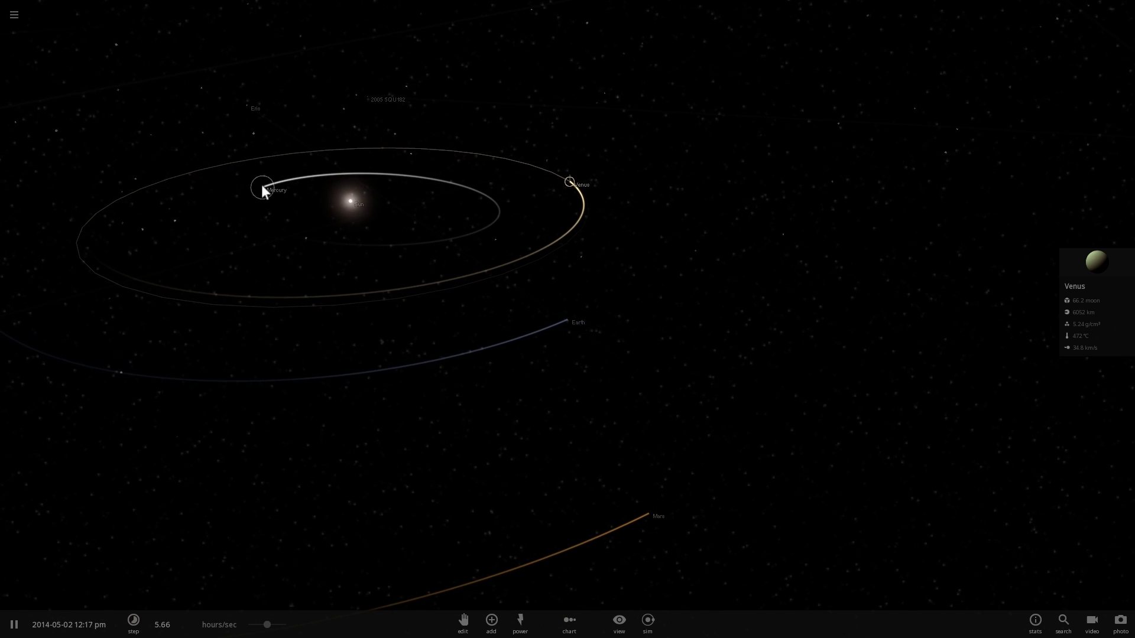
double_click(263, 187)
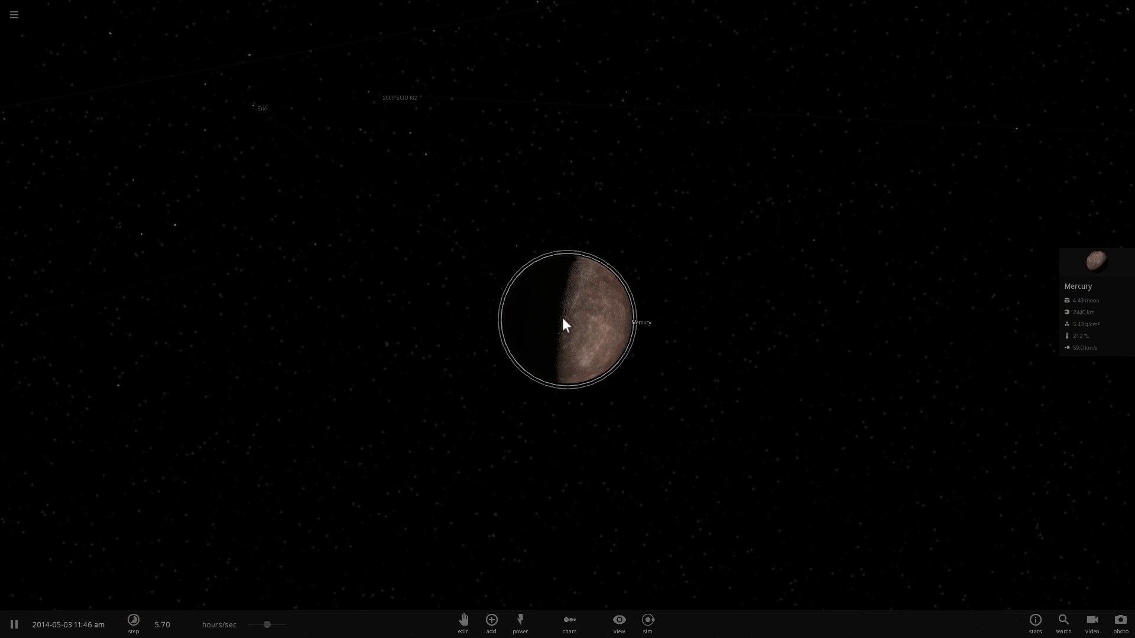
Open Mercury's material properties and show its magnetosphere.
click(1071, 260)
click(1038, 172)
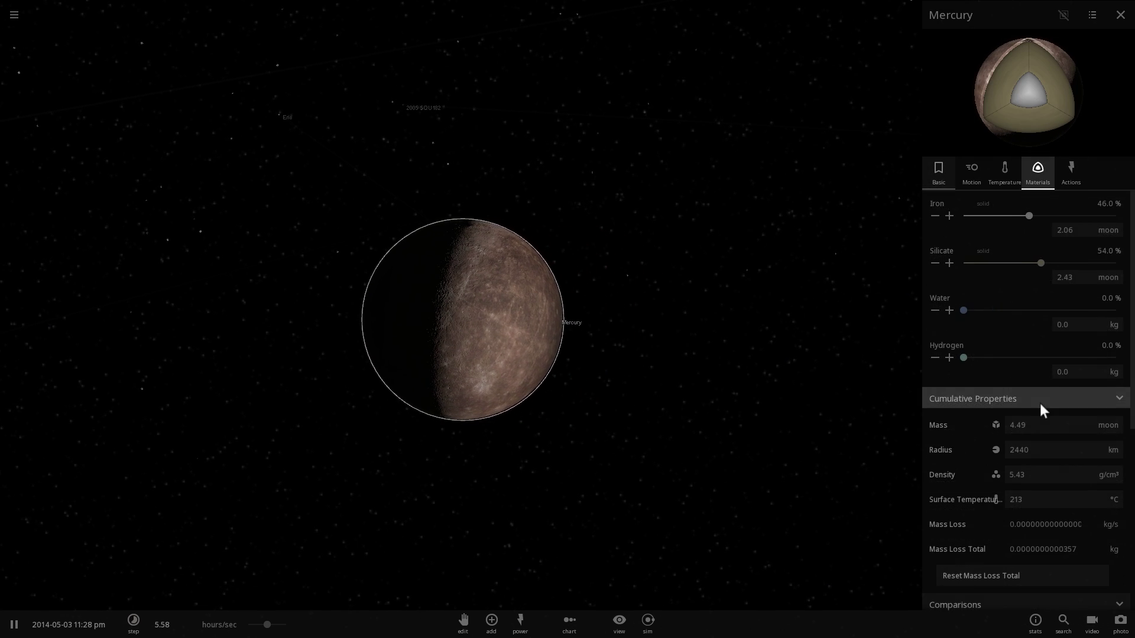
scroll(1040, 403, down, 5)
click(1021, 394)
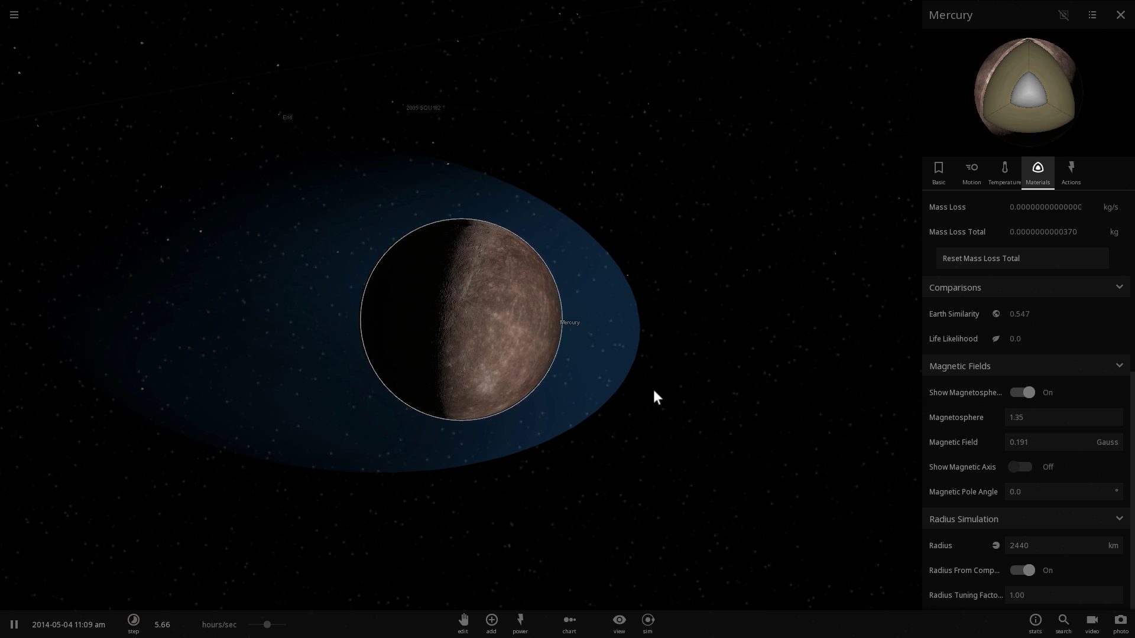
Examine Mercury's magnetosphere from several angles and review the planet's motion, basic and magnetic field properties.
scroll(639, 371, up, 3)
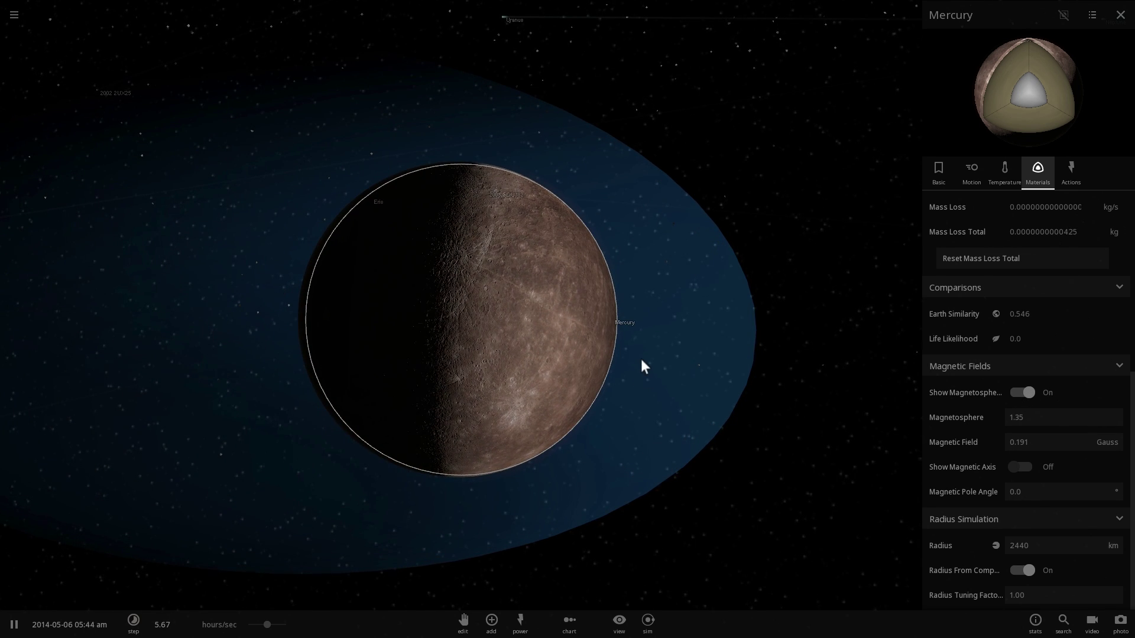
scroll(658, 322, up, 3)
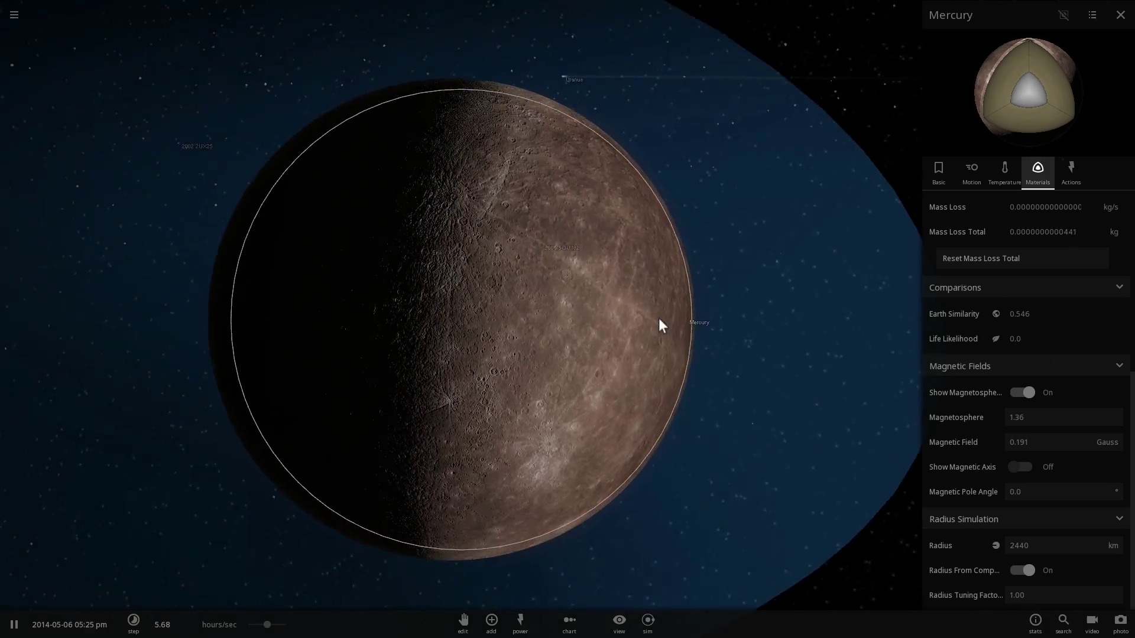
drag(658, 317, 669, 296)
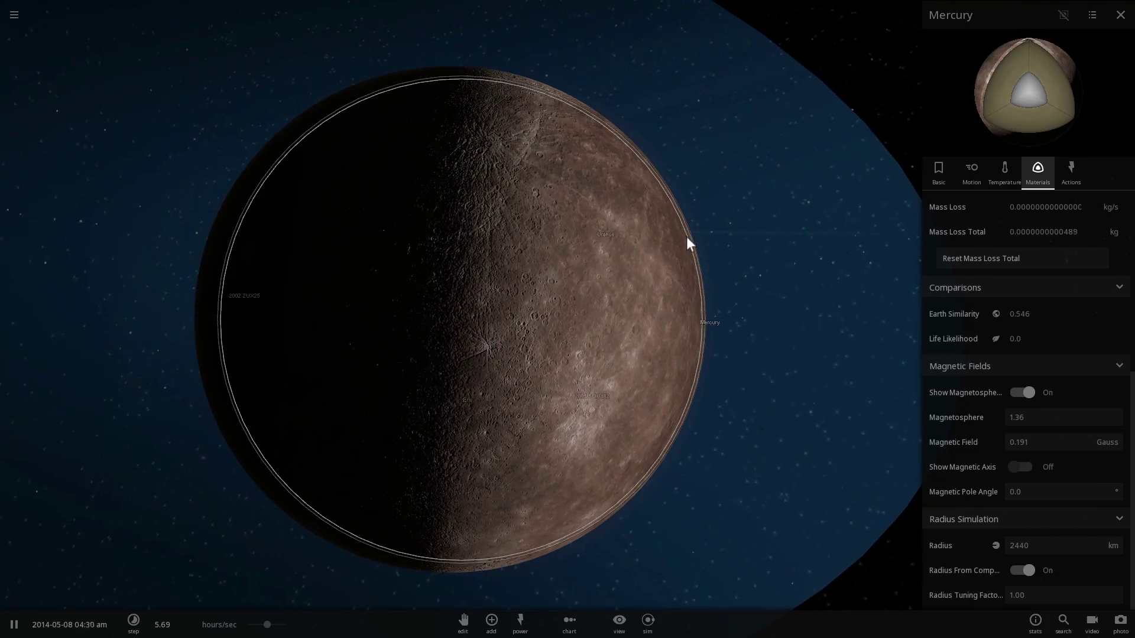
scroll(691, 293, down, 3)
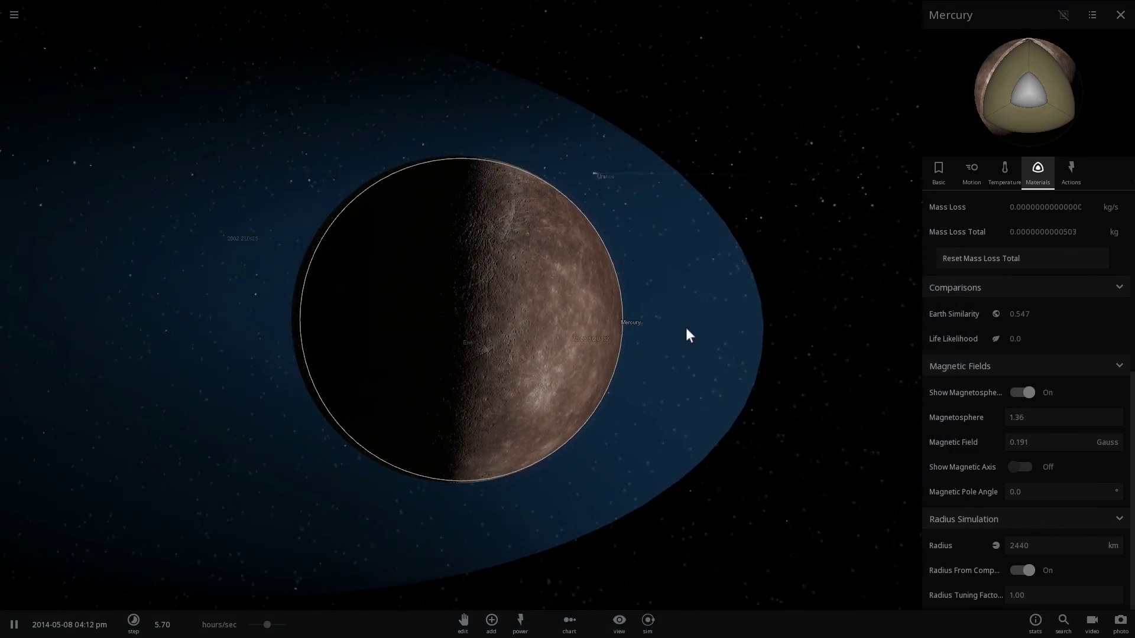
drag(680, 352, 697, 363)
drag(554, 367, 947, 179)
click(970, 176)
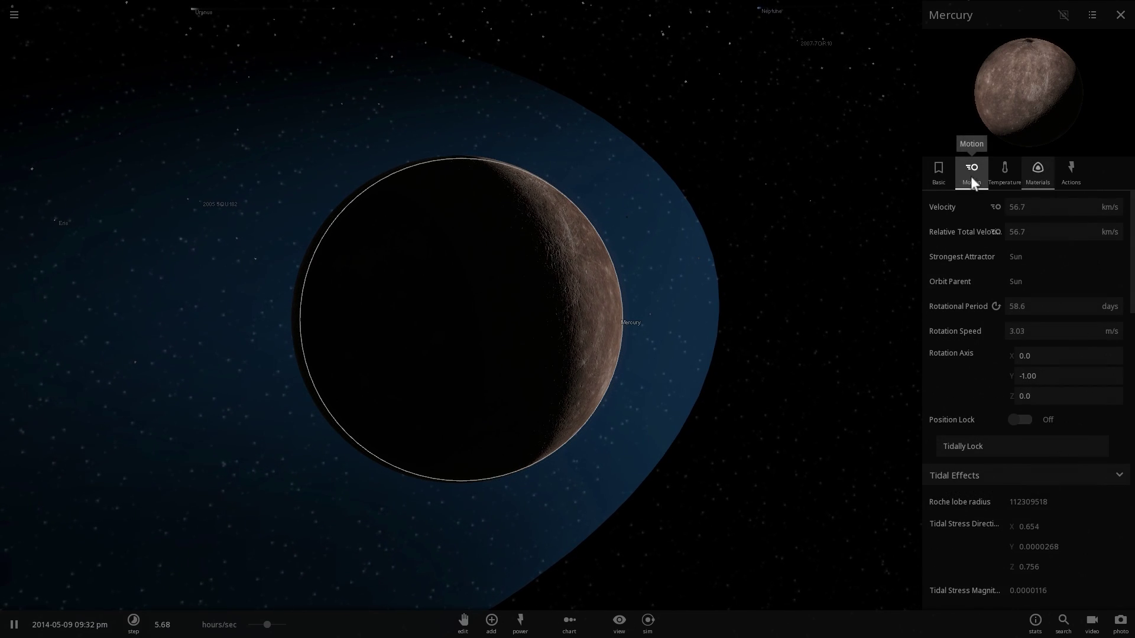
click(939, 184)
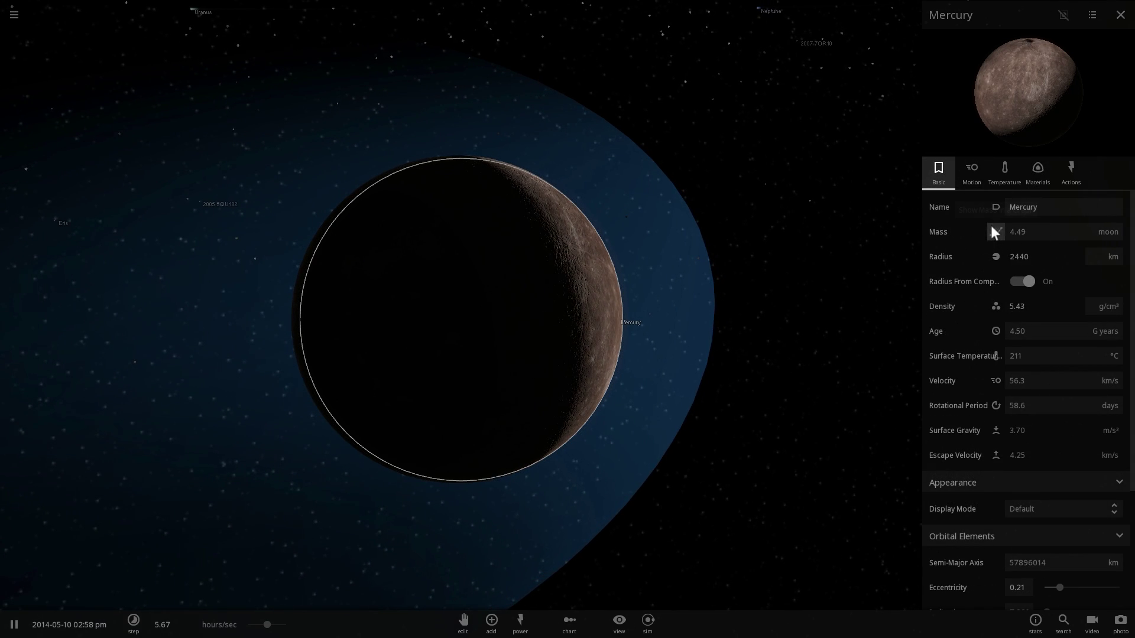
drag(730, 267, 672, 261)
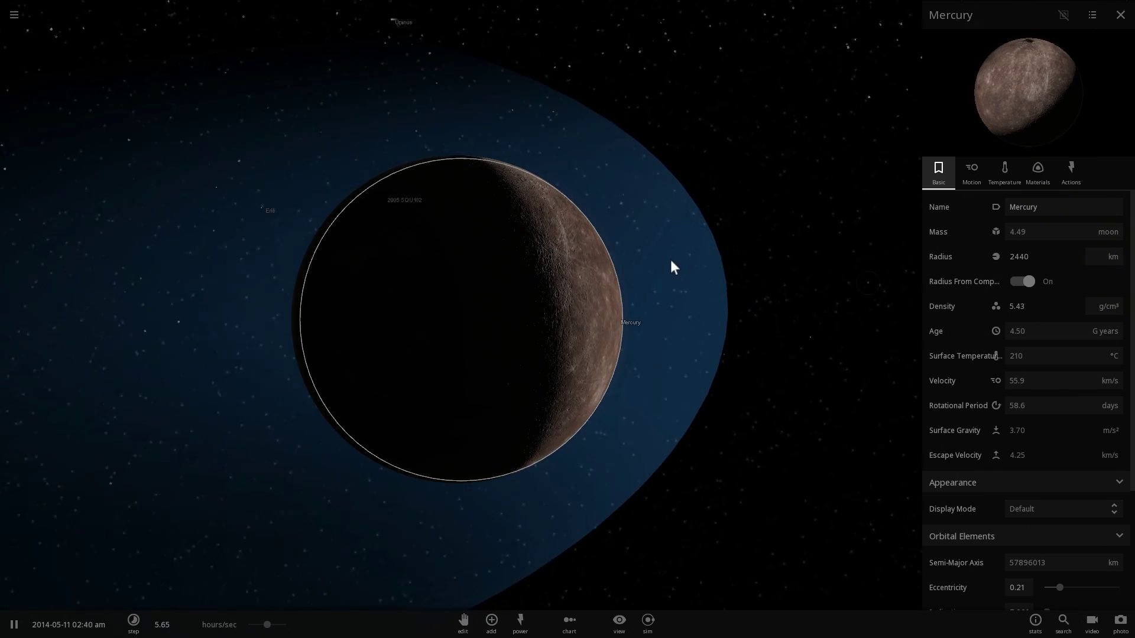
click(1036, 173)
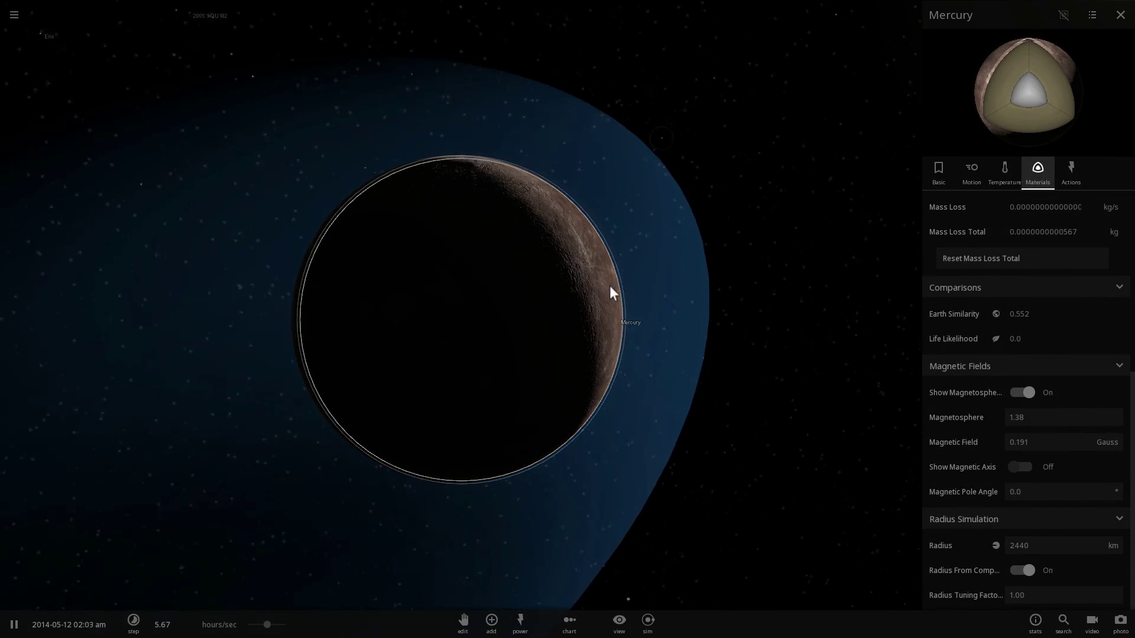
drag(612, 285, 530, 266)
scroll(644, 273, down, 2)
drag(610, 239, 582, 307)
scroll(569, 299, up, 3)
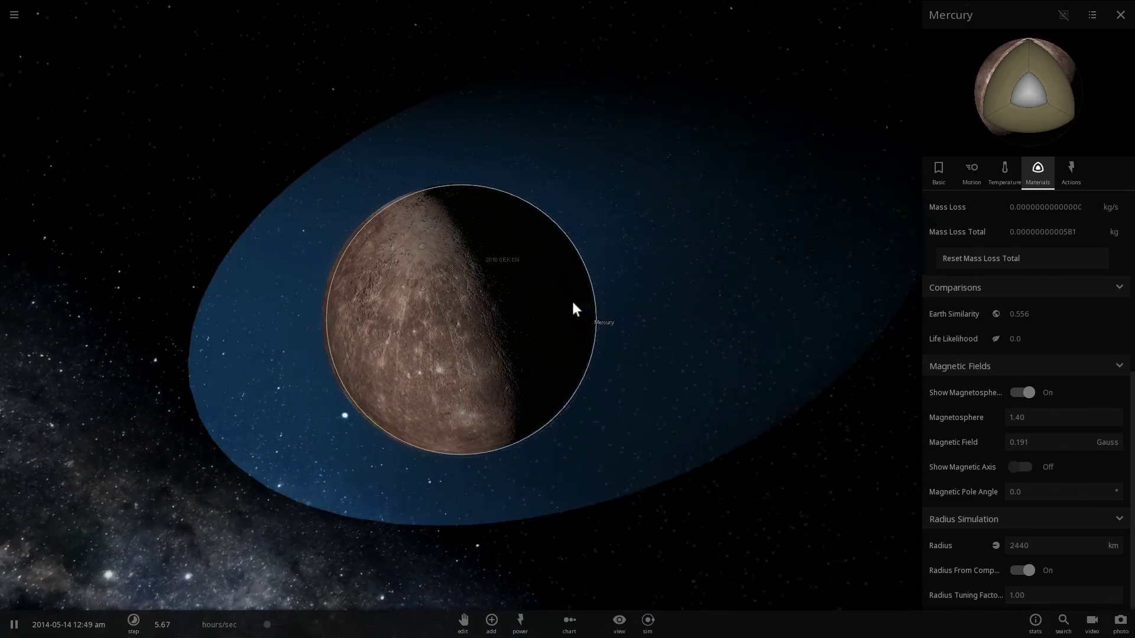
Set Mercury's rotational period to 1 day and return to its magnetic field properties.
click(932, 183)
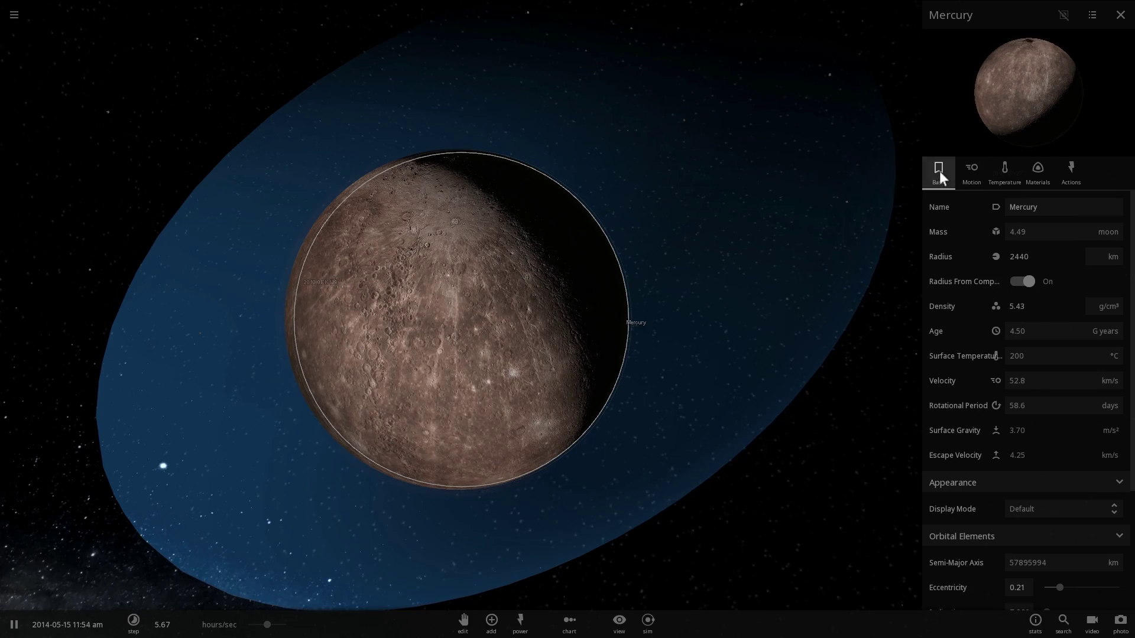
click(967, 170)
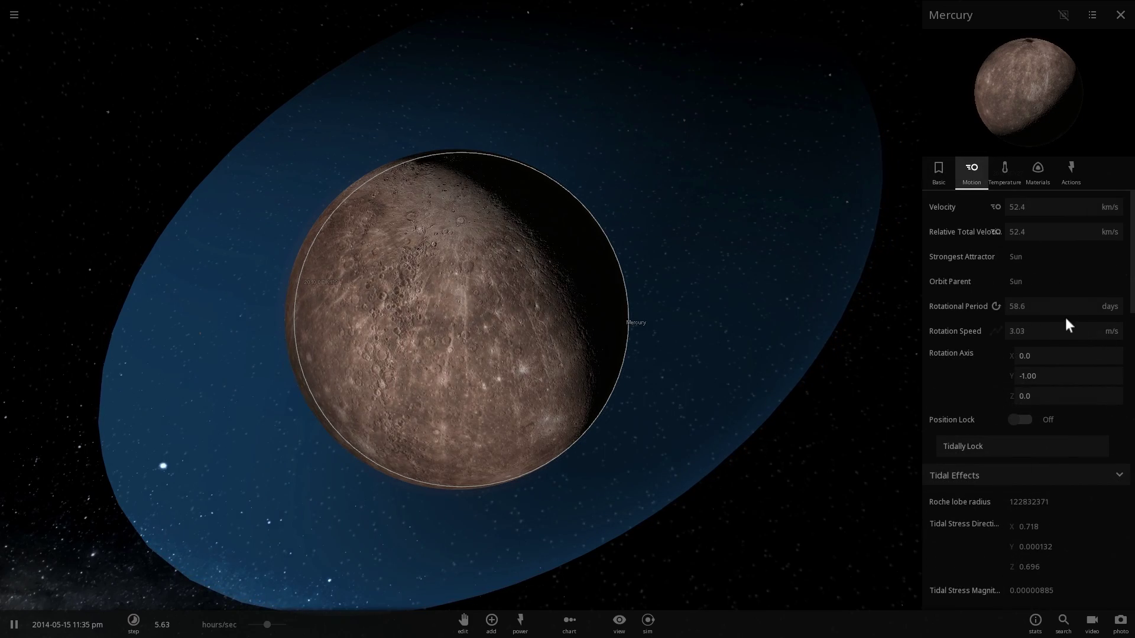
click(1031, 302)
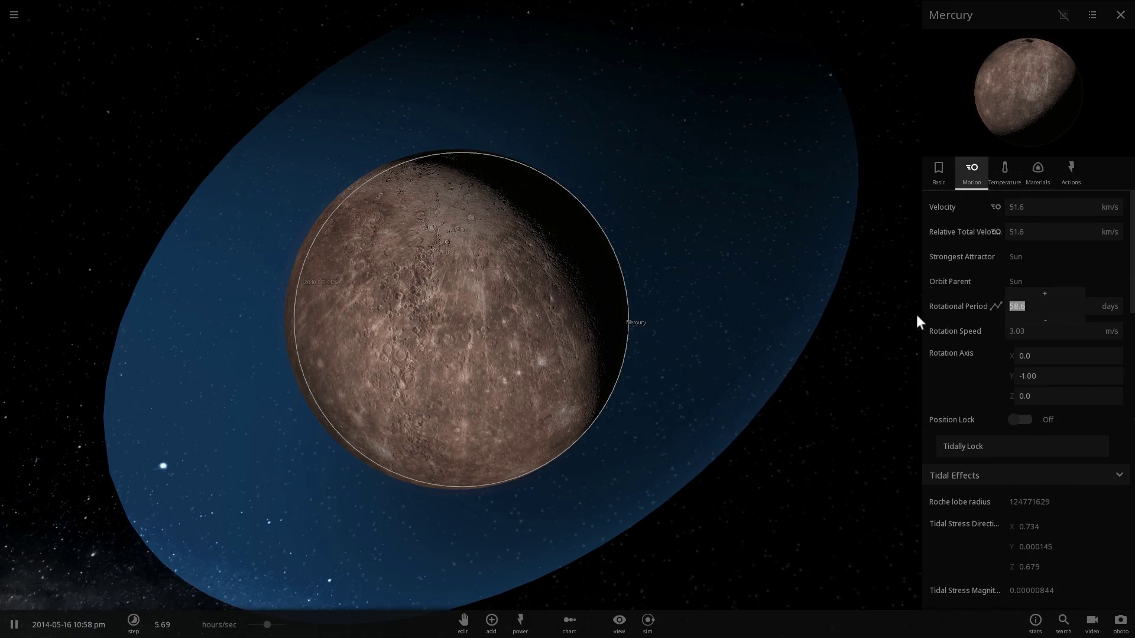
text(1)
key(Return)
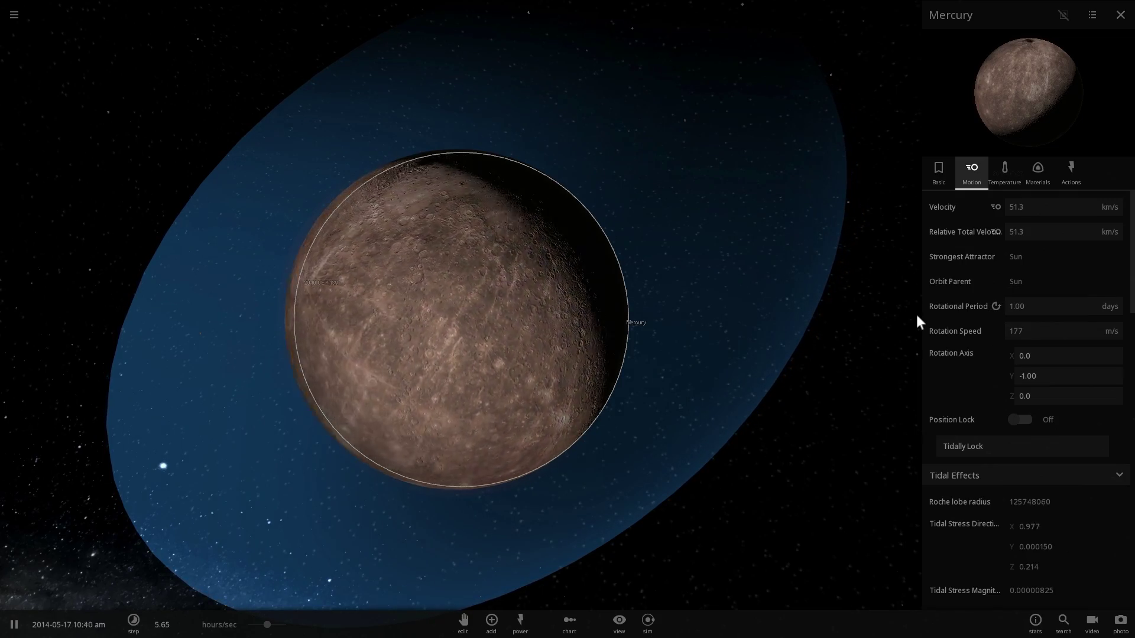
click(1028, 168)
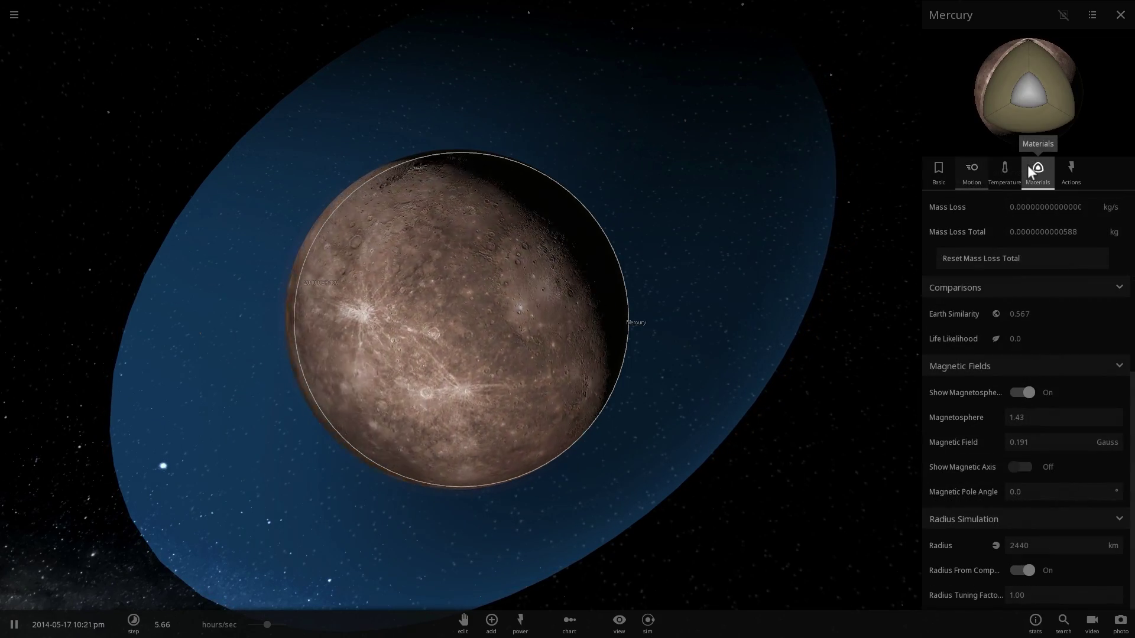
Set Mercury's magnetic field to 2 Gauss and view its whole magnetosphere.
text(2)
key(Return)
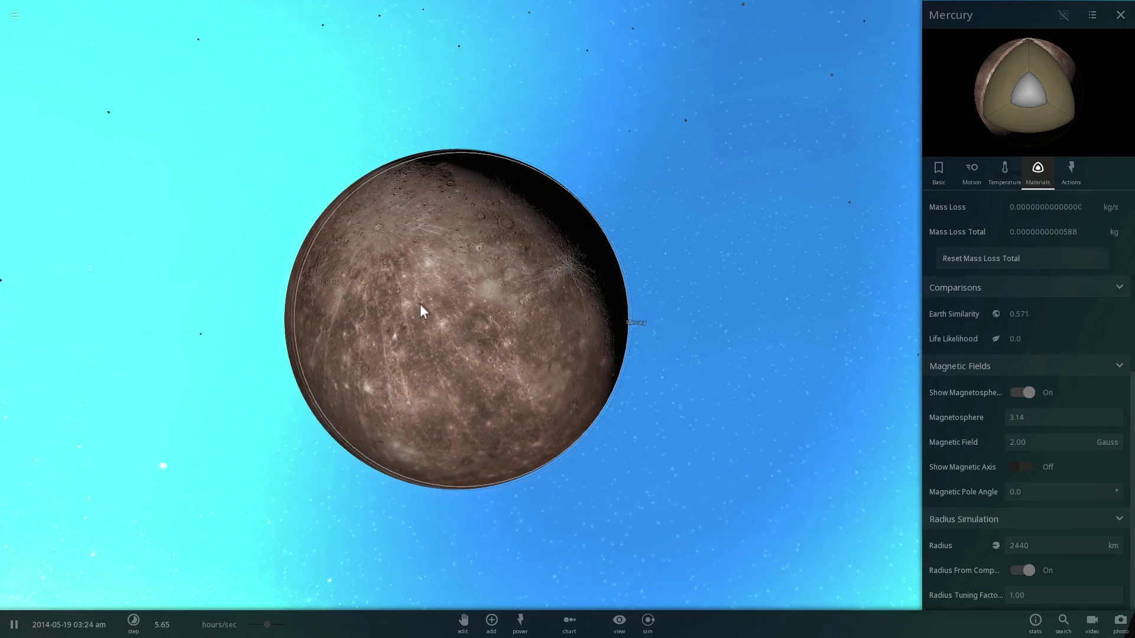
scroll(449, 307, down, 3)
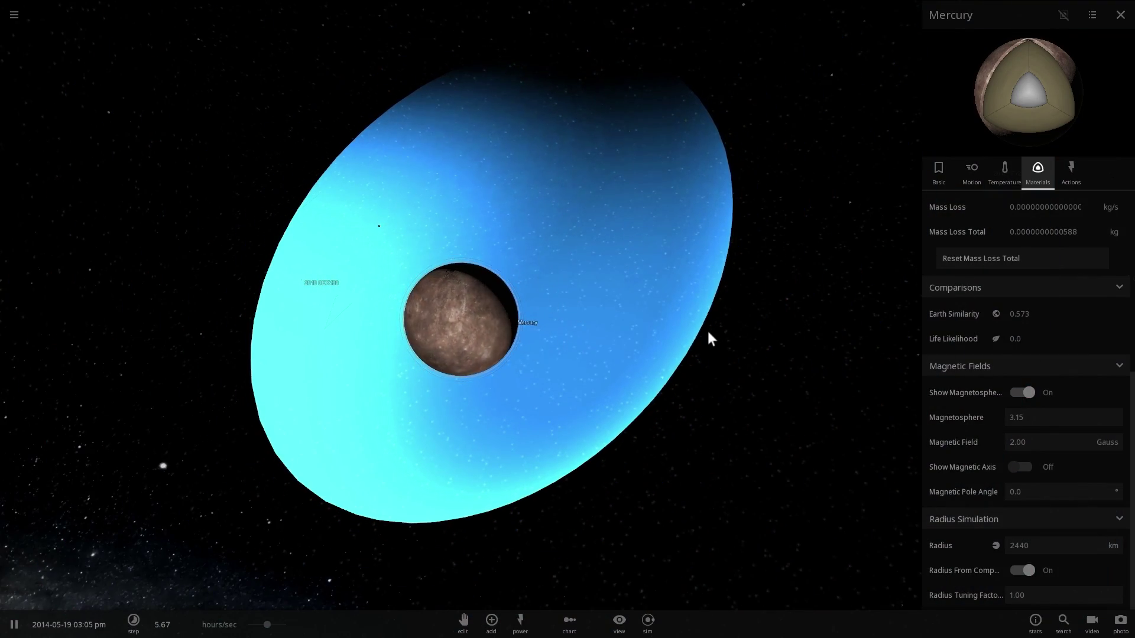
drag(644, 321, 496, 306)
scroll(548, 289, down, 2)
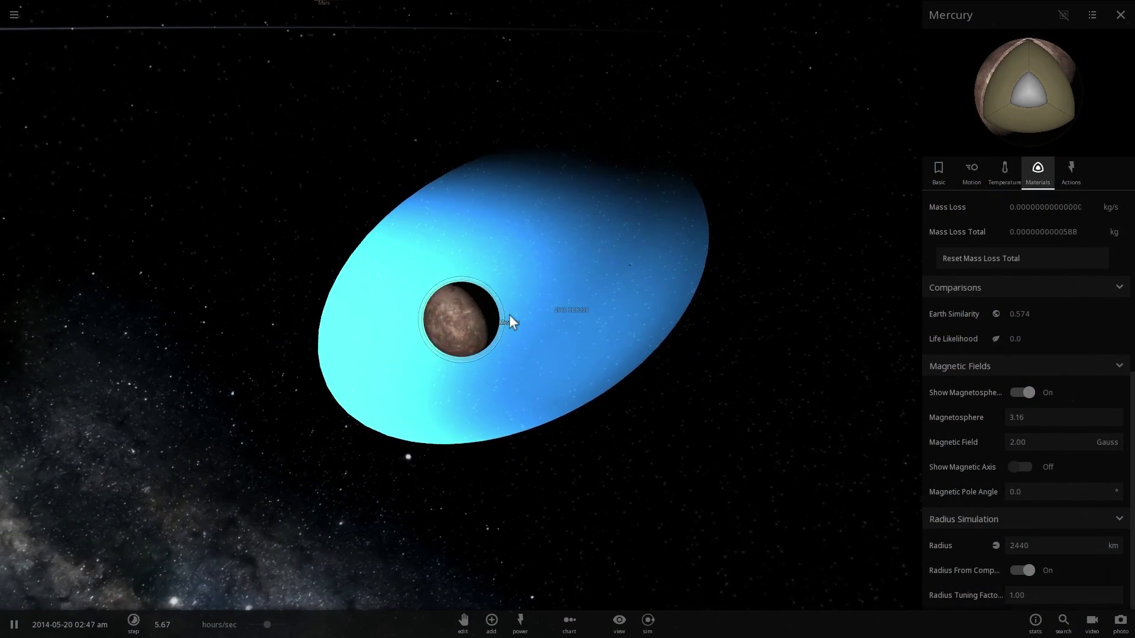
Go from Mercury out to the inner planets' orbits and focus the view on Venus.
scroll(509, 314, down, 5)
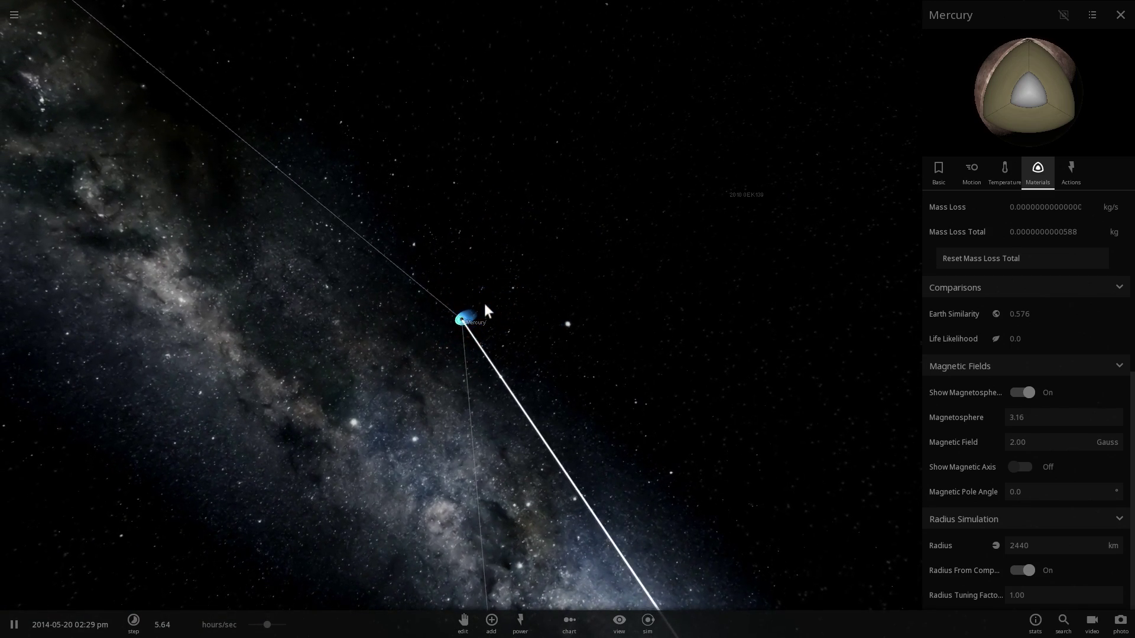
scroll(484, 305, down, 5)
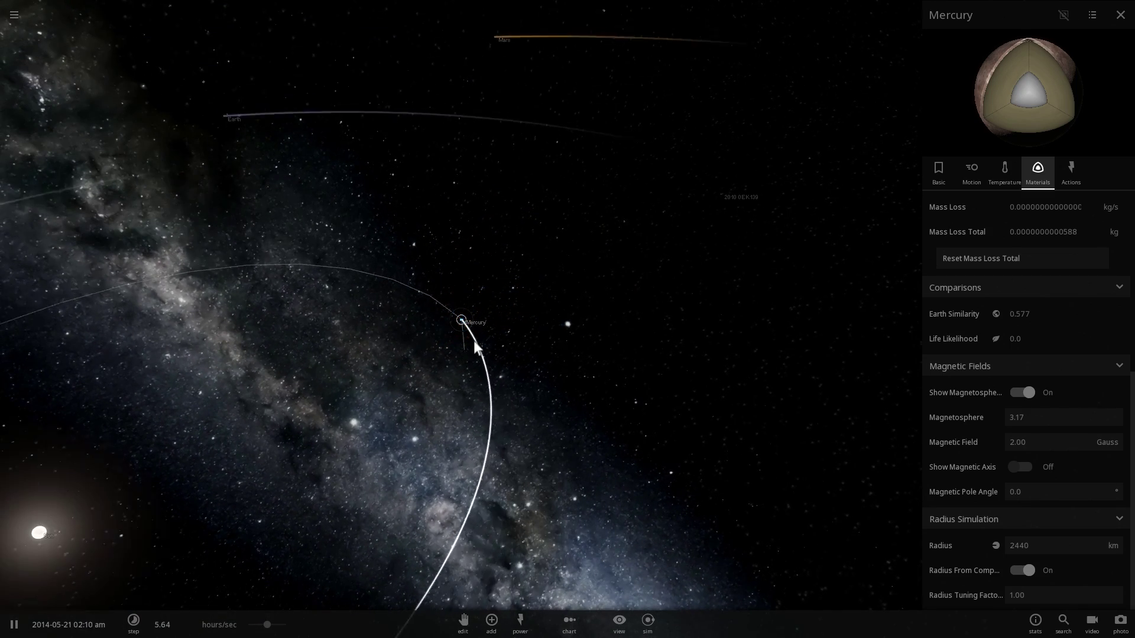
drag(472, 348, 197, 157)
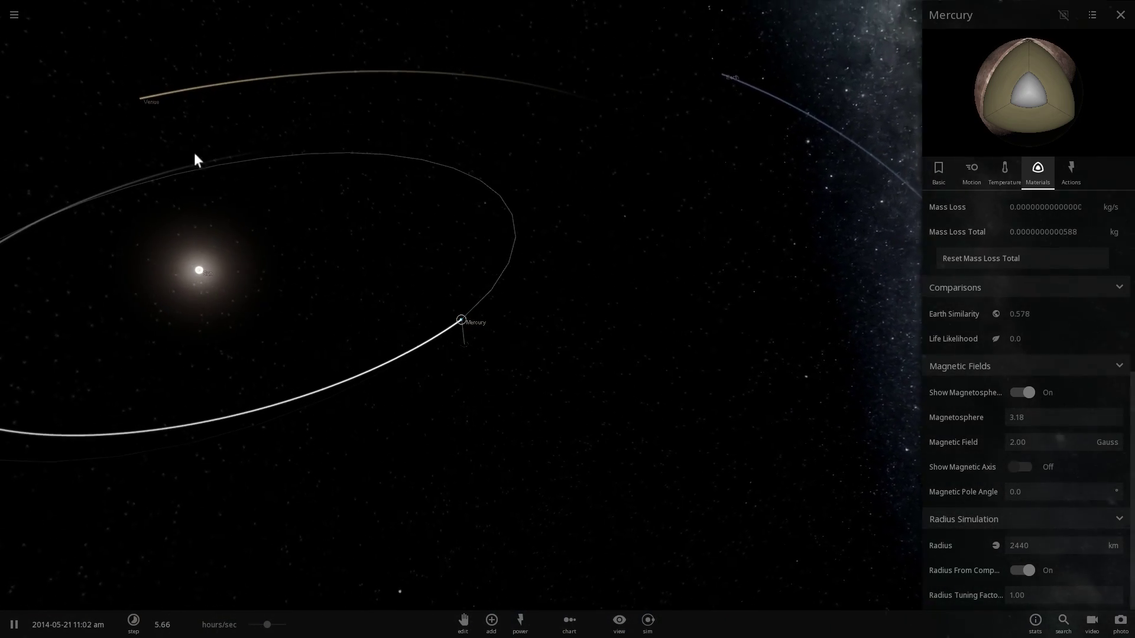
double_click(147, 102)
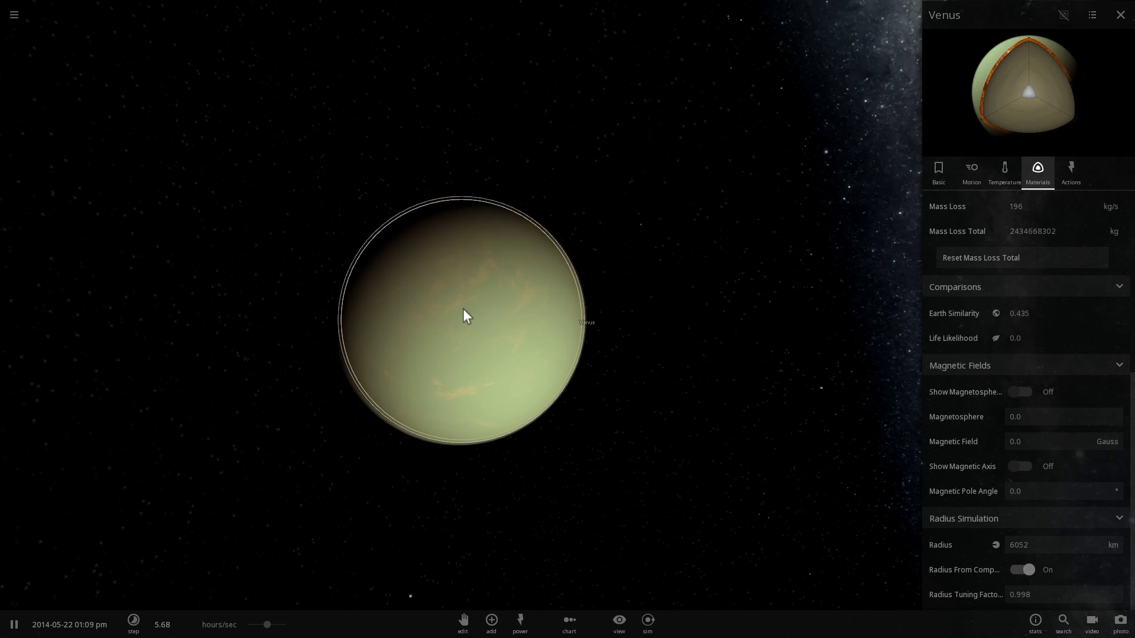
Inspect Venus from its day and night sides, and turn on its magnetosphere display in the material properties.
drag(464, 313, 760, 170)
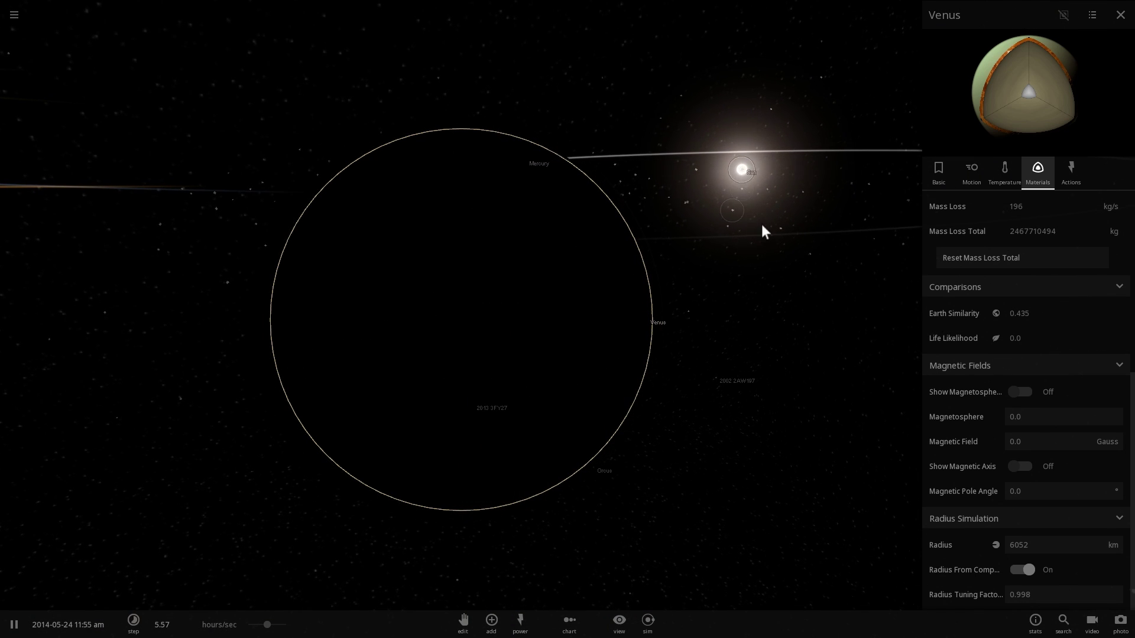
drag(764, 232, 606, 242)
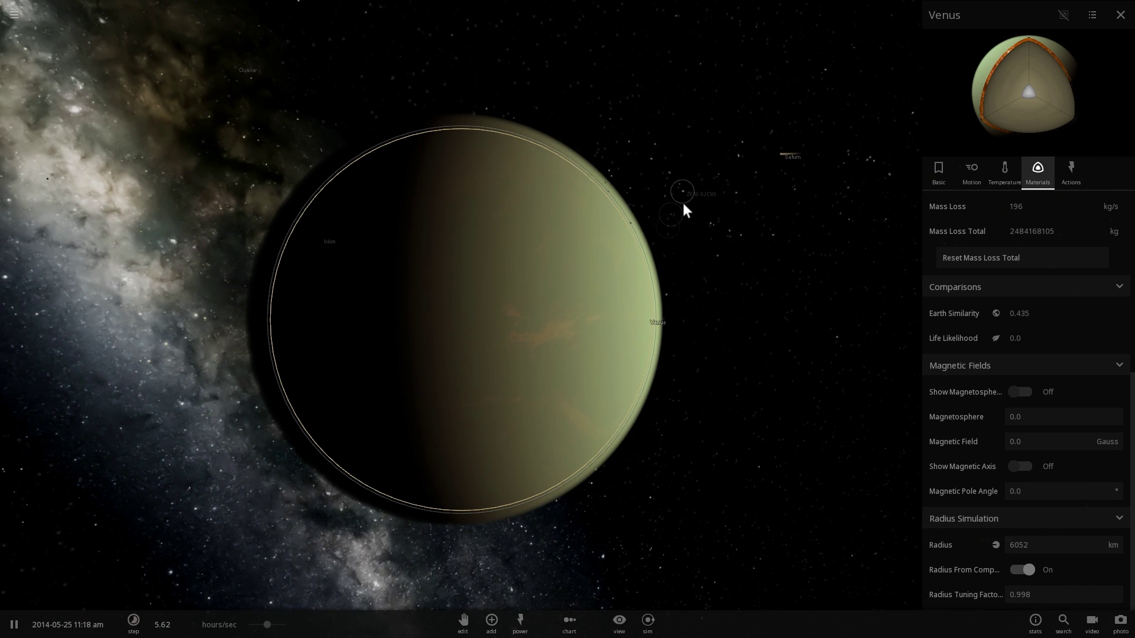
drag(705, 235, 693, 235)
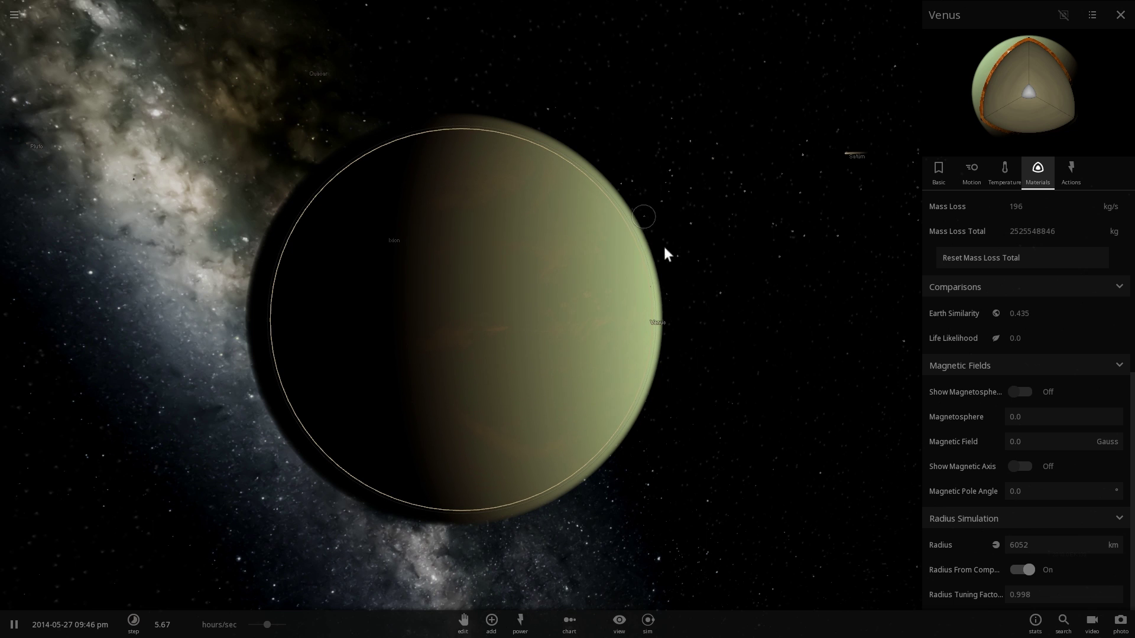
drag(666, 248, 622, 237)
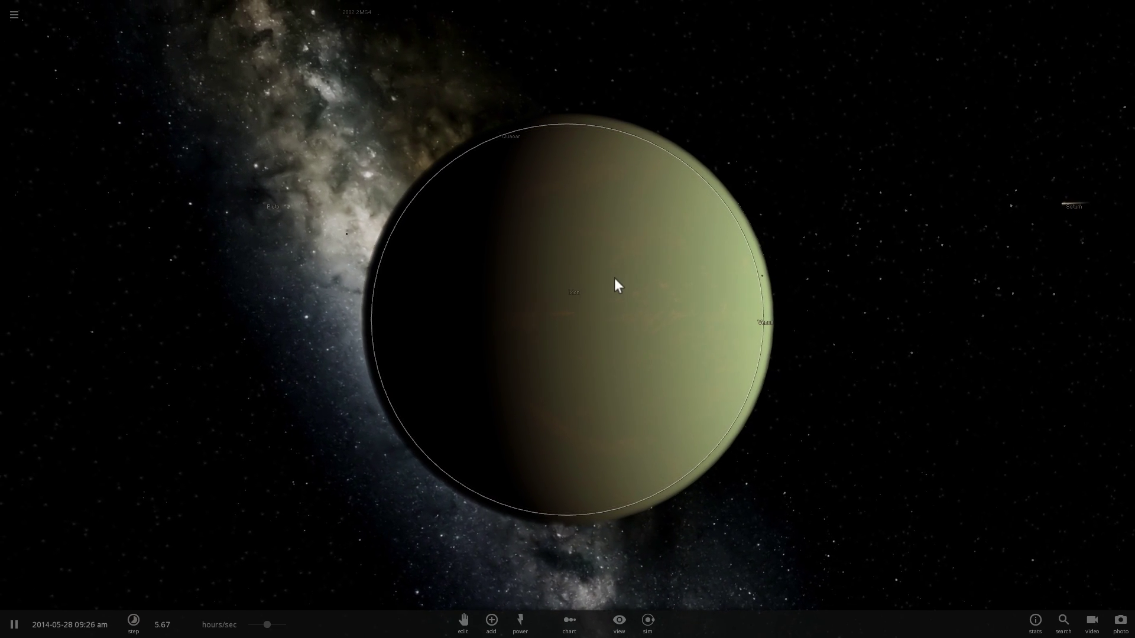
scroll(615, 276, down, 3)
drag(615, 275, 598, 318)
click(1079, 237)
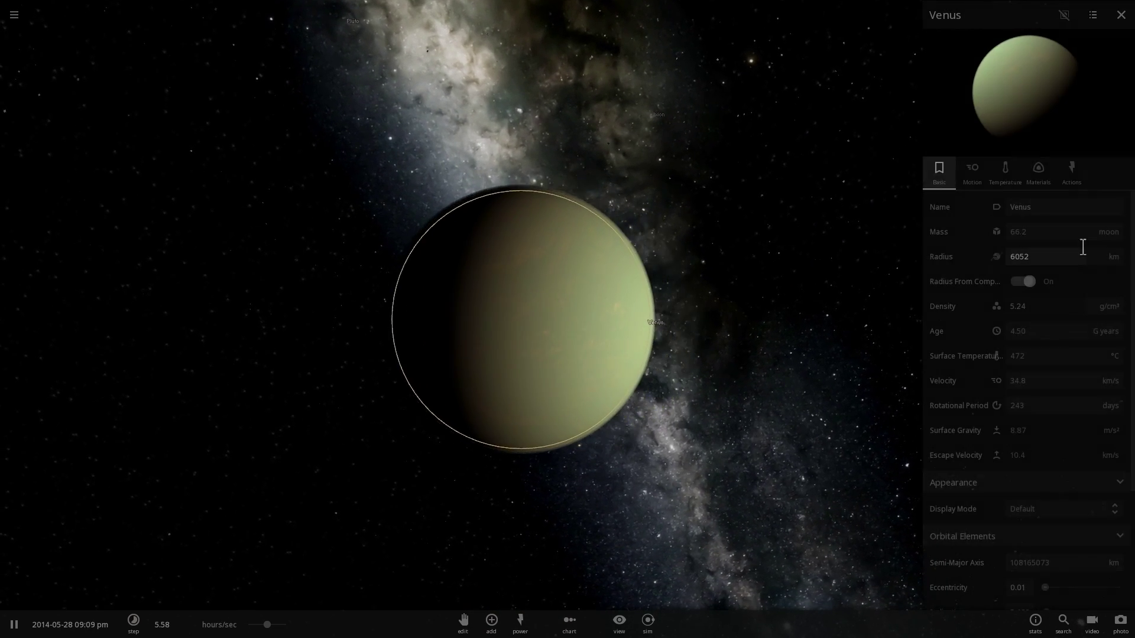
click(1040, 172)
scroll(1046, 326, down, 3)
scroll(1047, 330, down, 2)
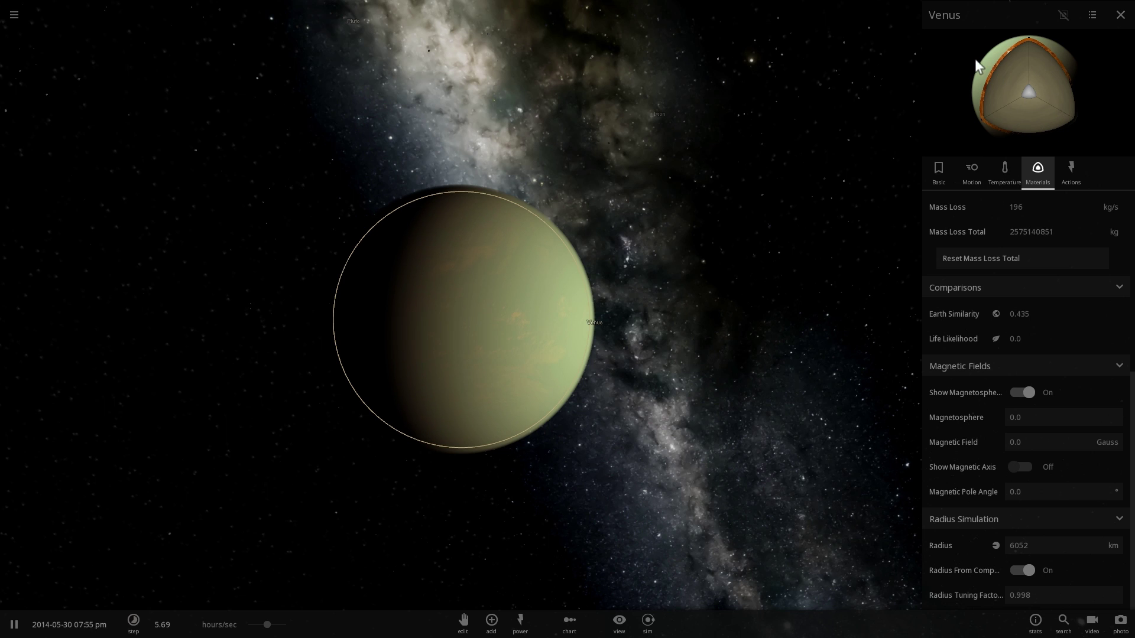
Review Venus's basic and motion properties, including its rotational period, while viewing the planet.
click(943, 180)
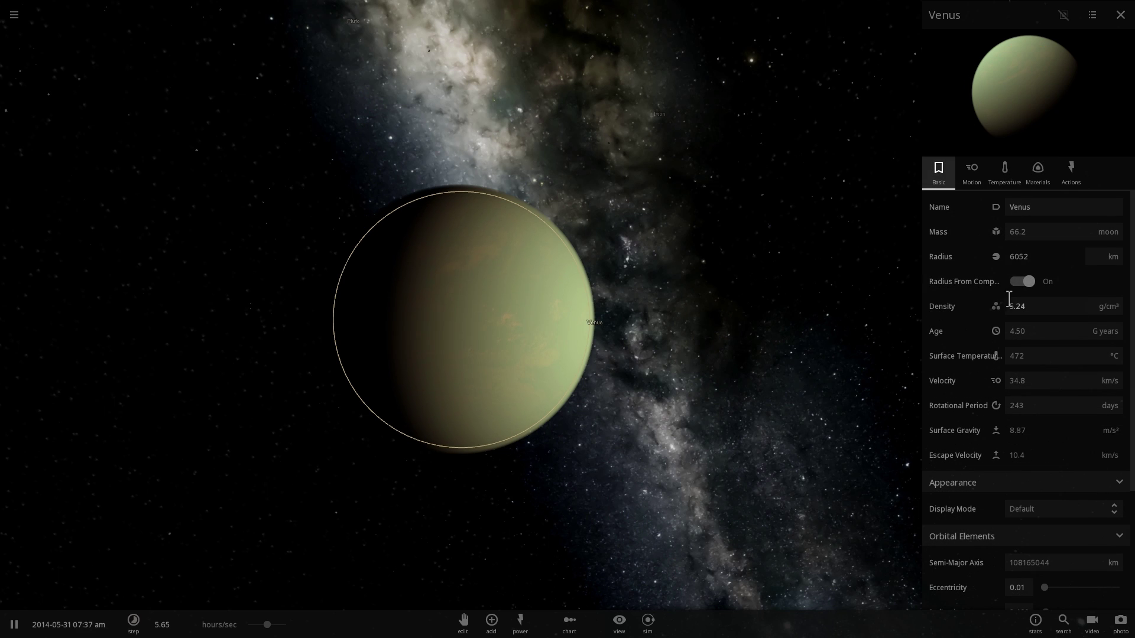
drag(804, 313, 756, 325)
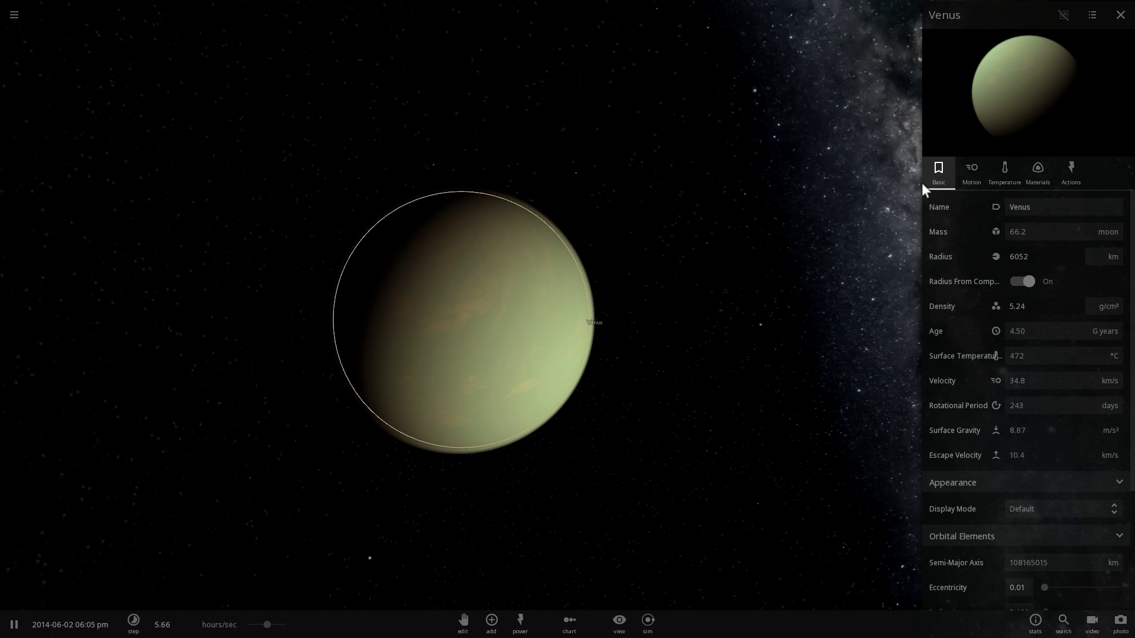
scroll(735, 249, up, 3)
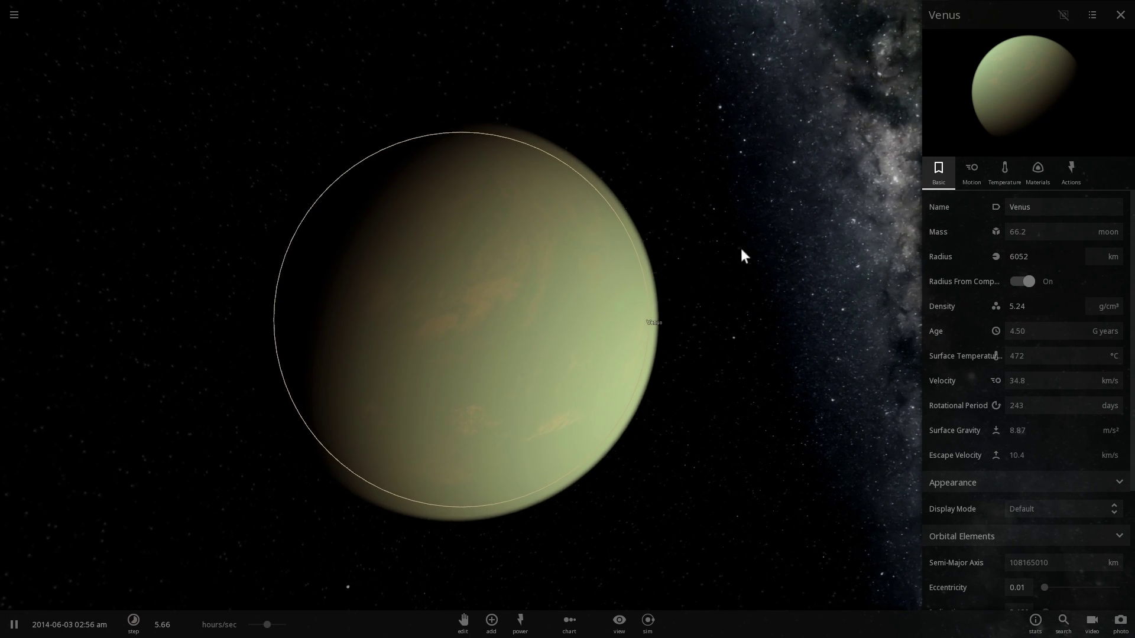
click(969, 173)
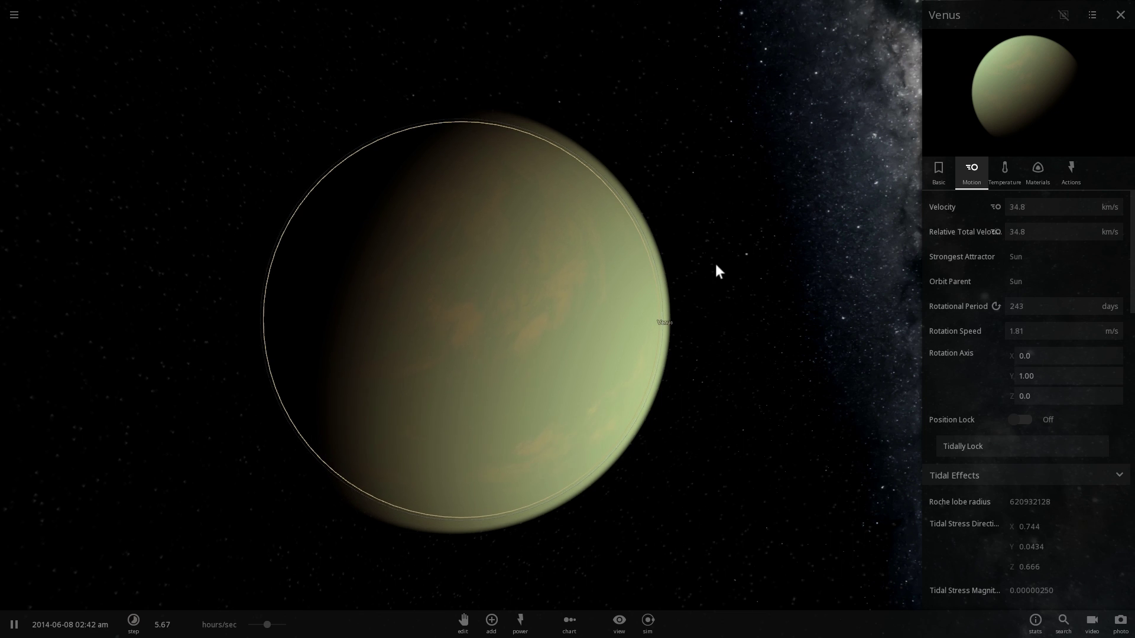
scroll(703, 259, down, 3)
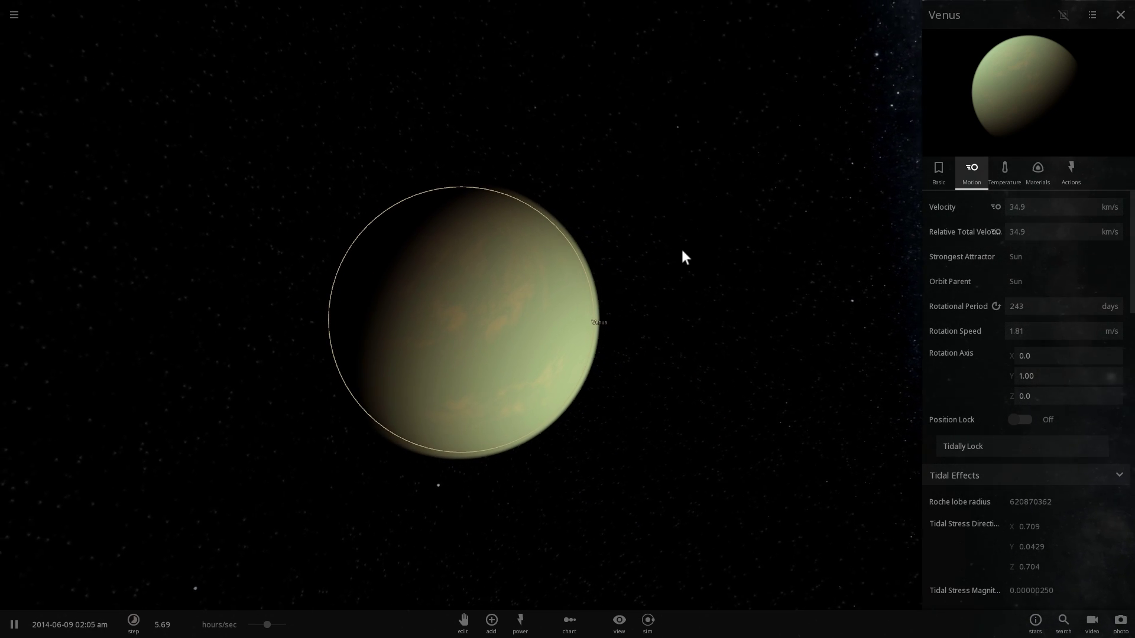
scroll(679, 257, up, 3)
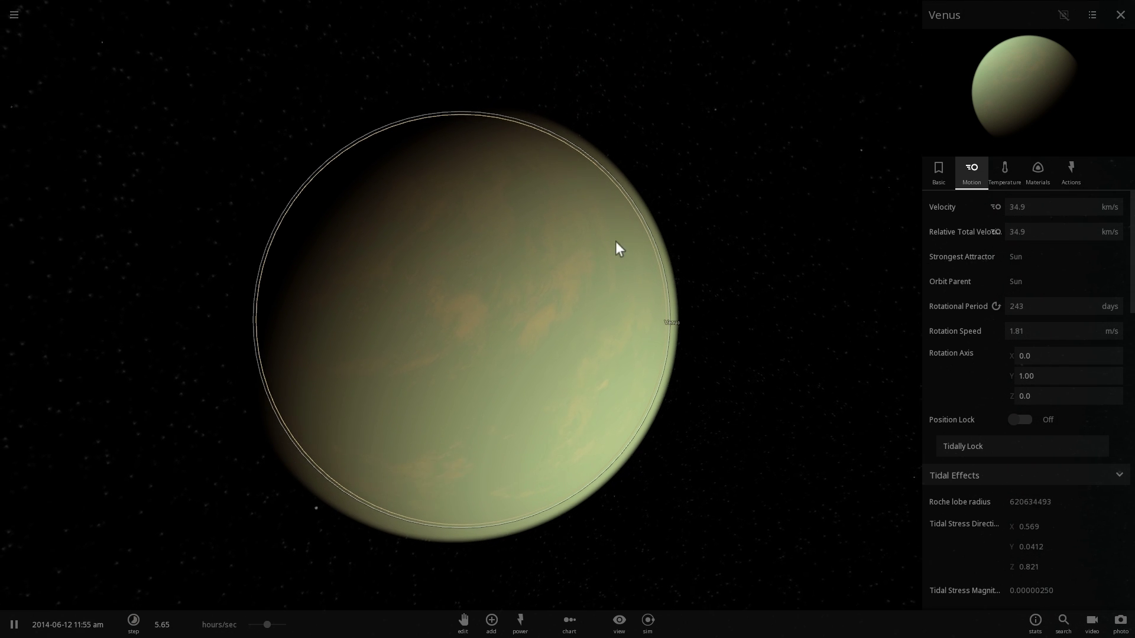
Go from Venus out to the inner planets' orbits and focus the view closely on Mars.
scroll(609, 248, down, 5)
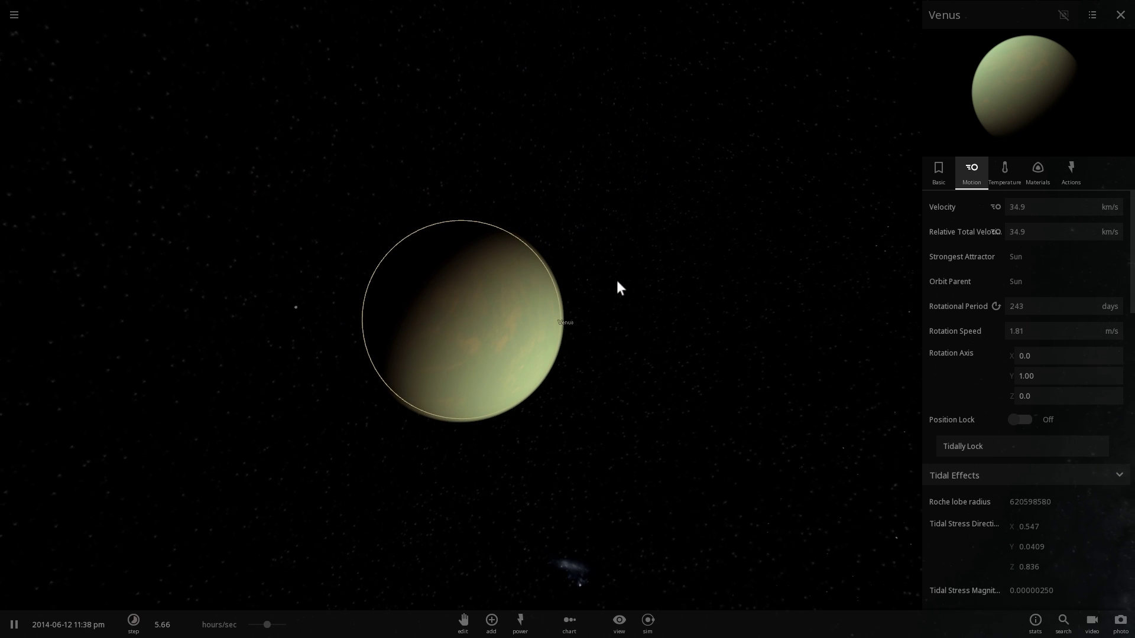
scroll(616, 280, down, 3)
scroll(497, 301, down, 5)
scroll(503, 296, down, 5)
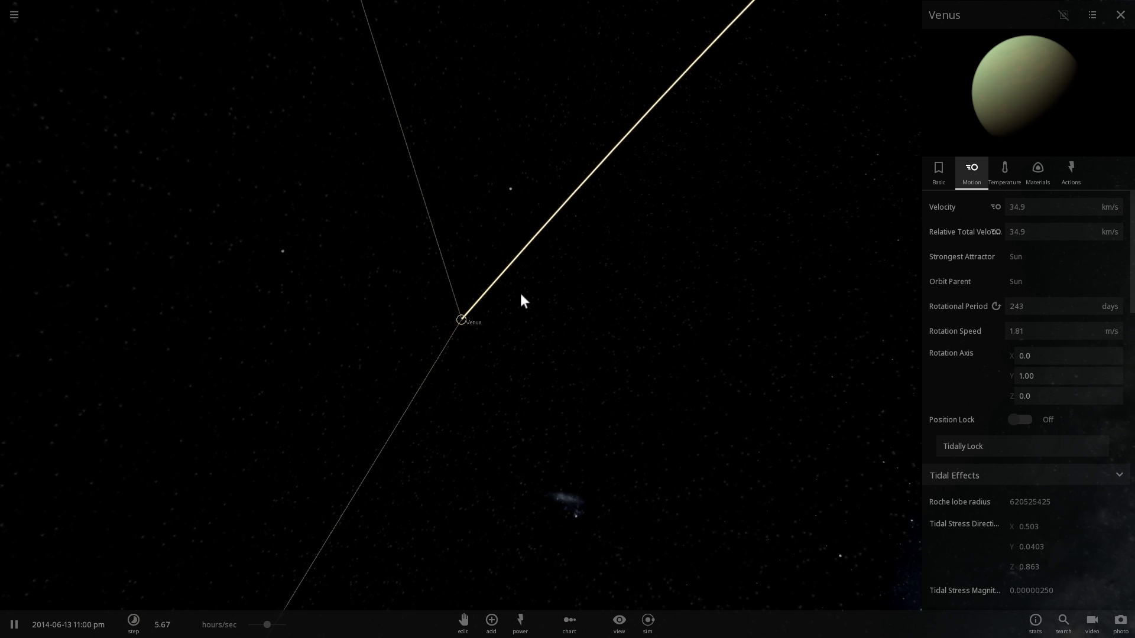
scroll(512, 290, down, 5)
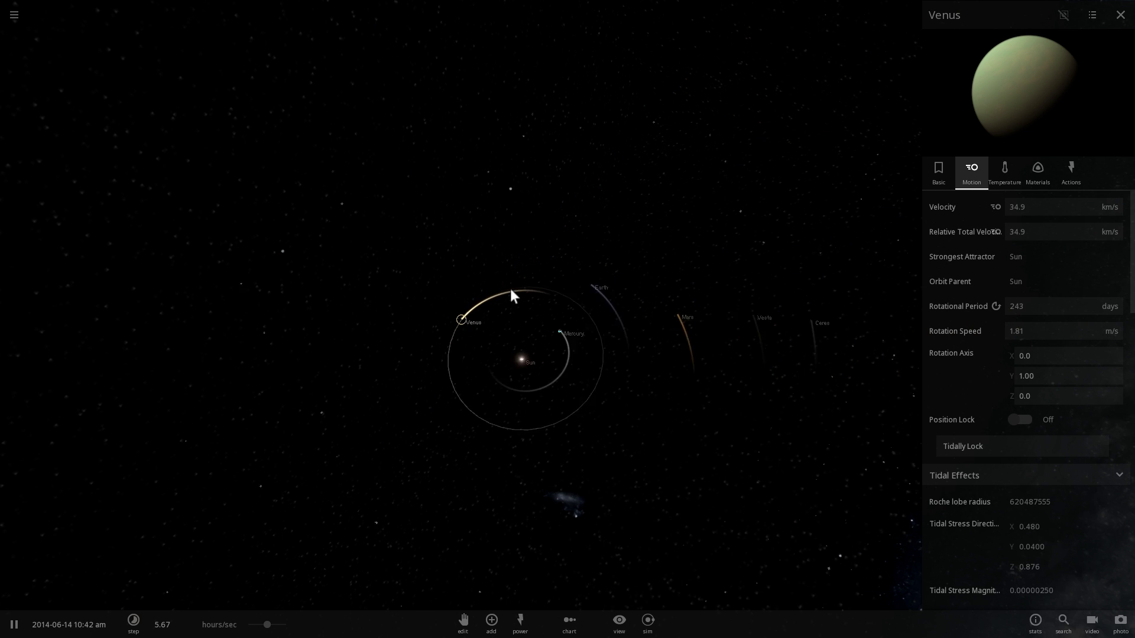
click(584, 317)
scroll(498, 321, up, 8)
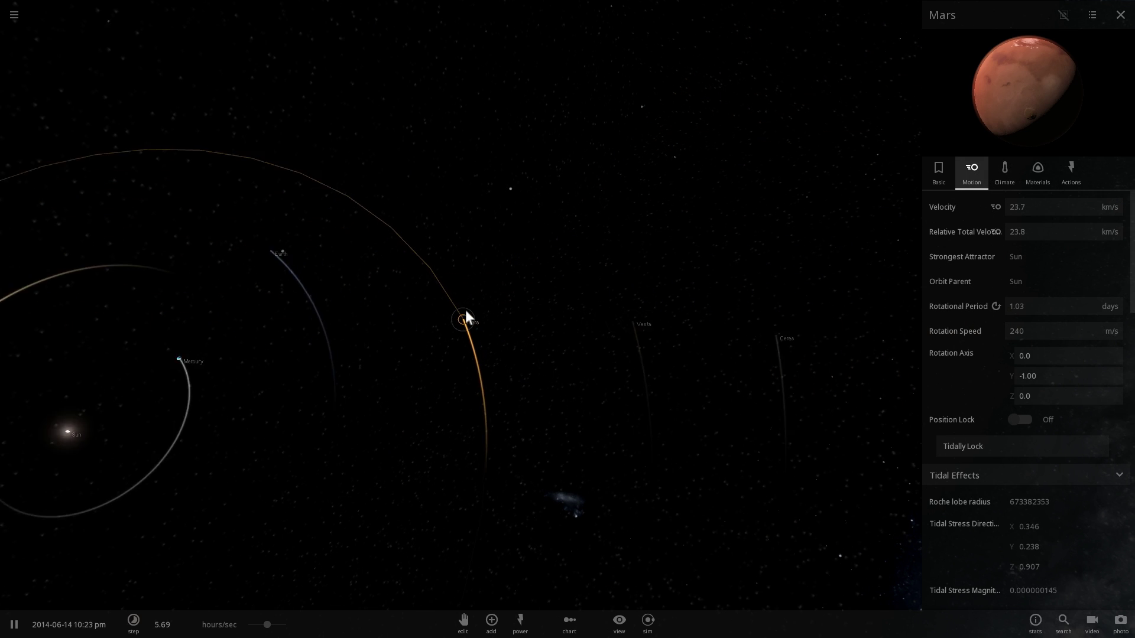
scroll(460, 316, up, 10)
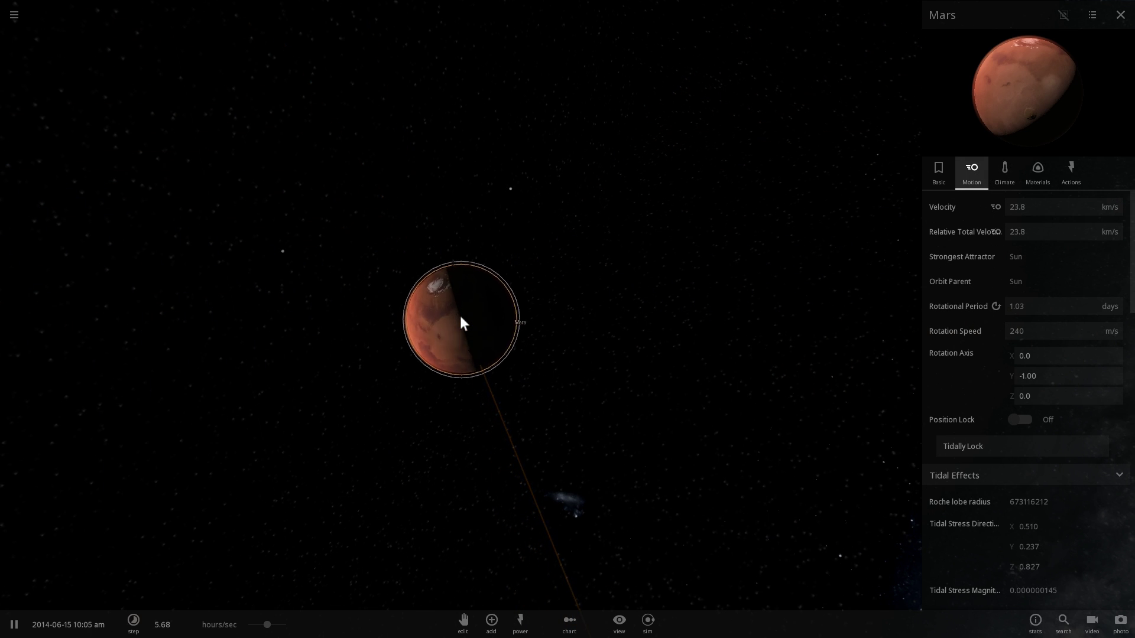
scroll(469, 291, up, 2)
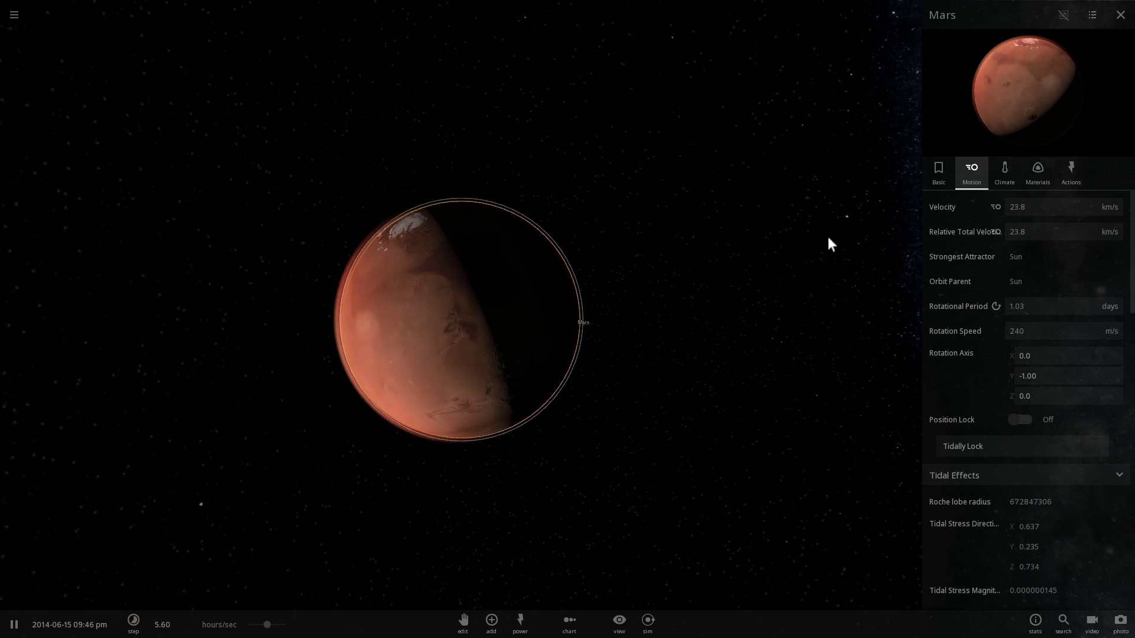
Open Mars's material properties and show its magnetosphere.
click(1033, 180)
scroll(984, 403, down, 2)
scroll(1004, 393, down, 5)
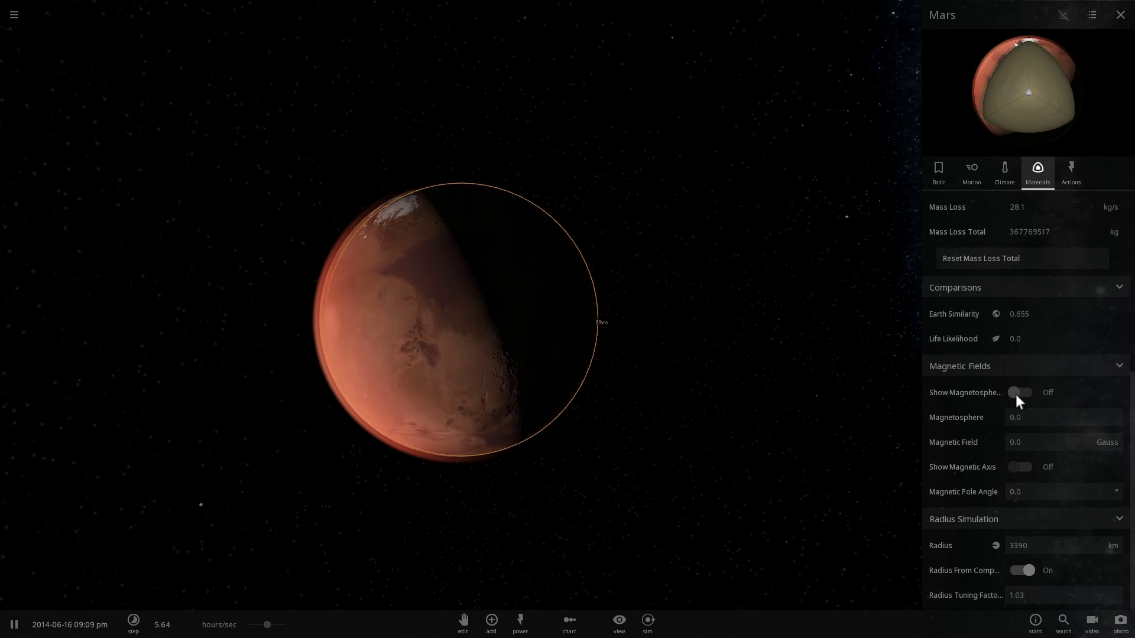
click(1015, 394)
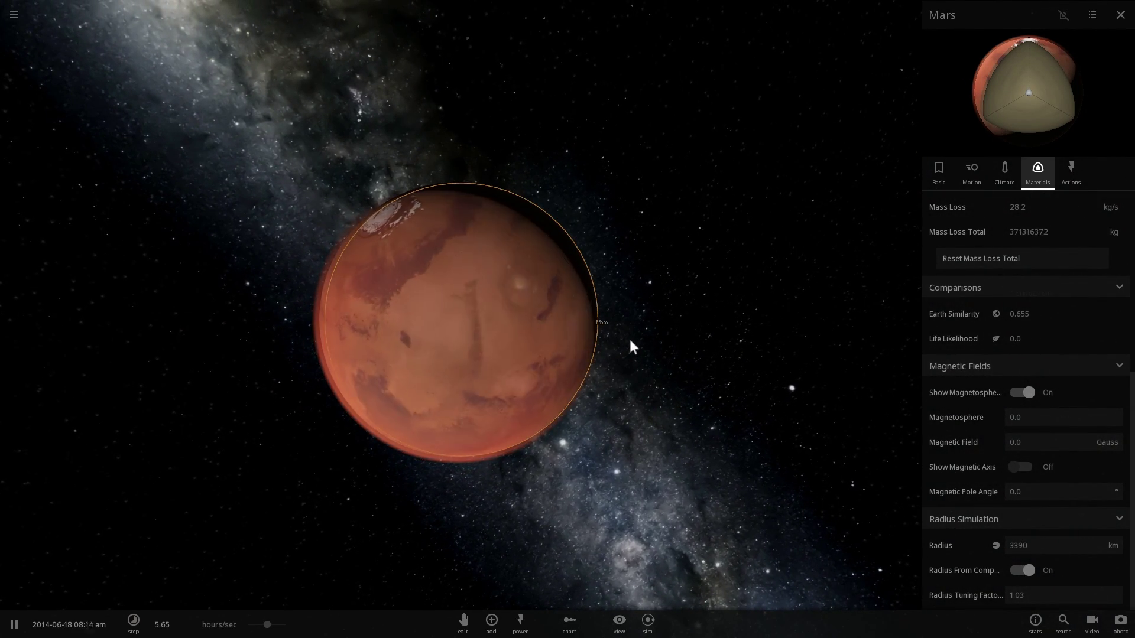
Slow the simulation to about 2 hours per second and look at Mars from other angles.
click(260, 625)
drag(263, 621, 258, 621)
drag(336, 524, 494, 338)
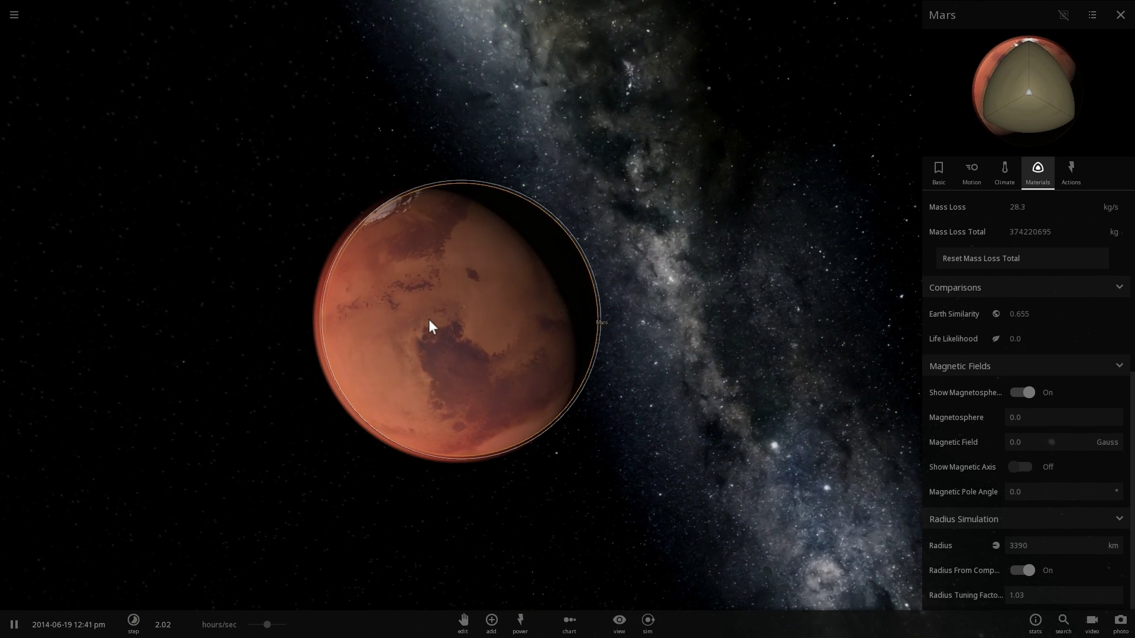
drag(429, 321, 434, 406)
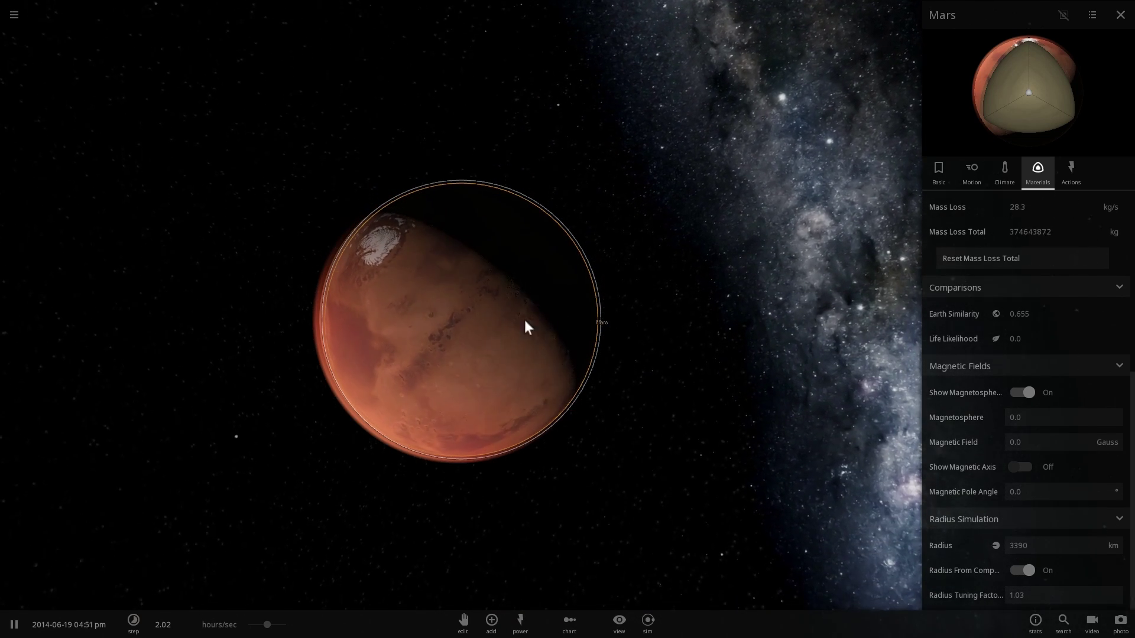
Check Mars's basic properties and return to its magnetic field properties while examining the surface up close.
click(935, 173)
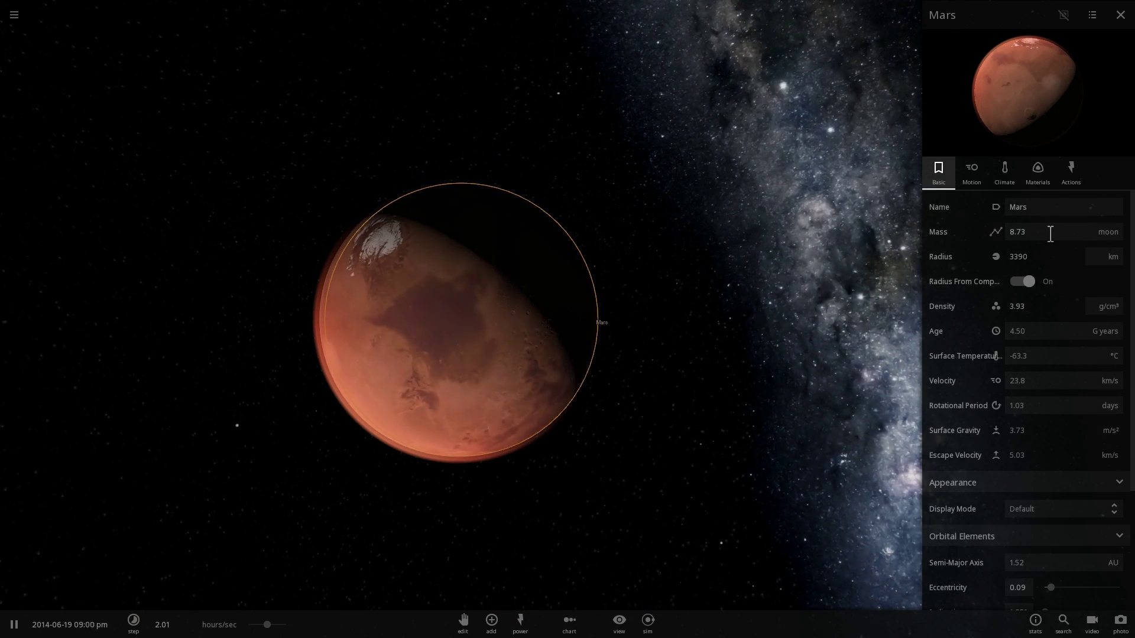
click(1044, 182)
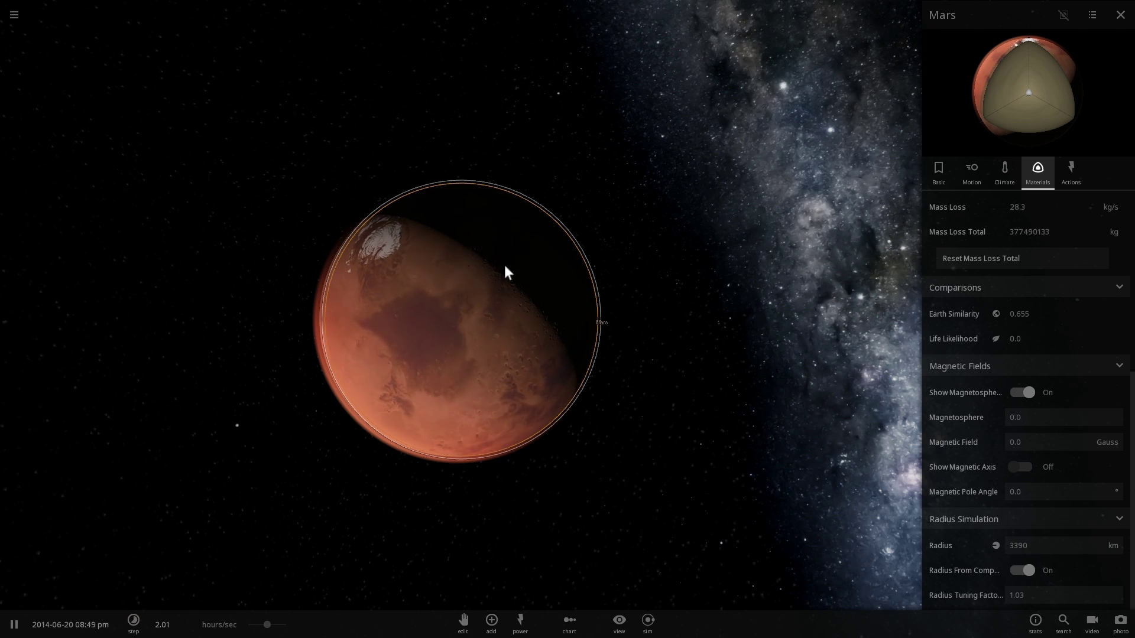
drag(636, 460, 619, 406)
scroll(621, 409, up, 5)
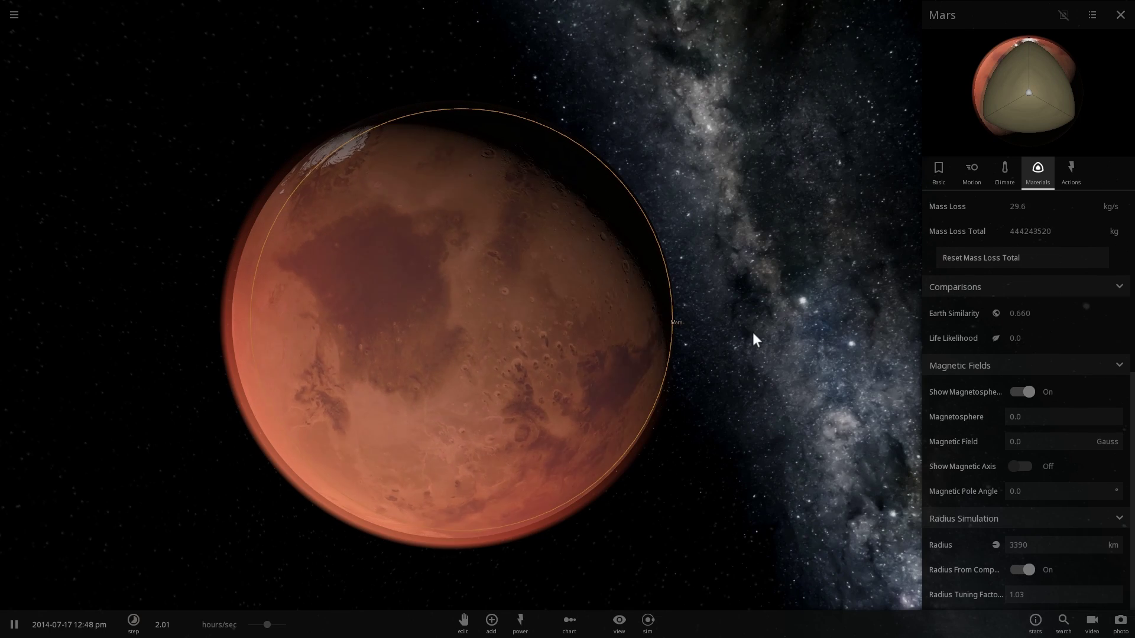
drag(744, 339, 753, 349)
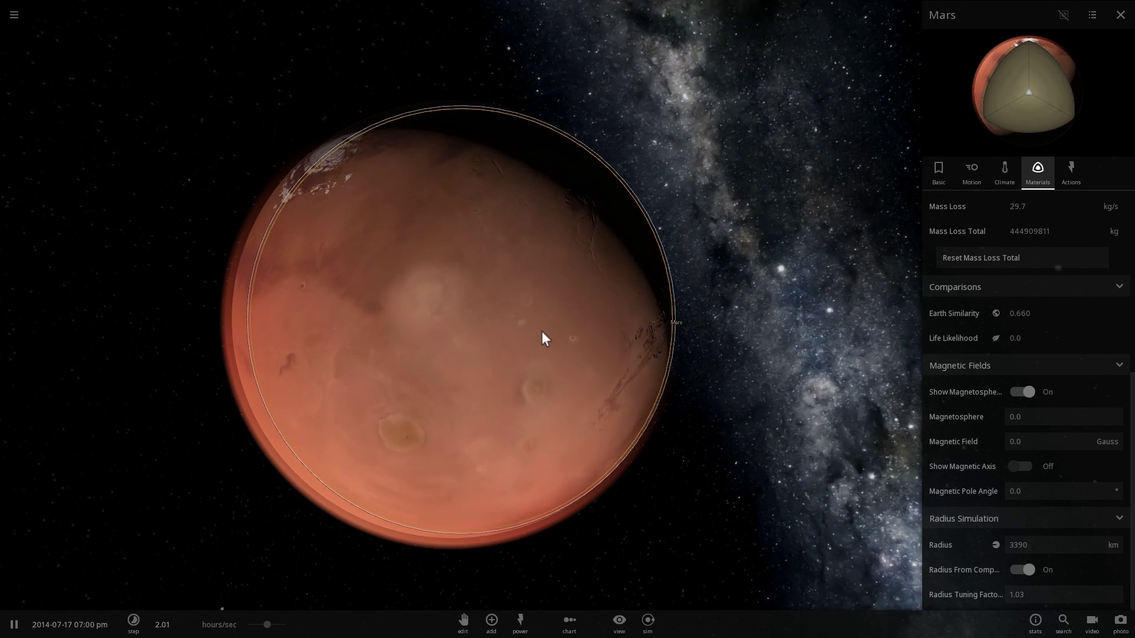
Go from Mars out to the outer planets' orbits and focus the view on Jupiter.
scroll(502, 333, down, 3)
drag(481, 332, 522, 342)
scroll(512, 338, down, 3)
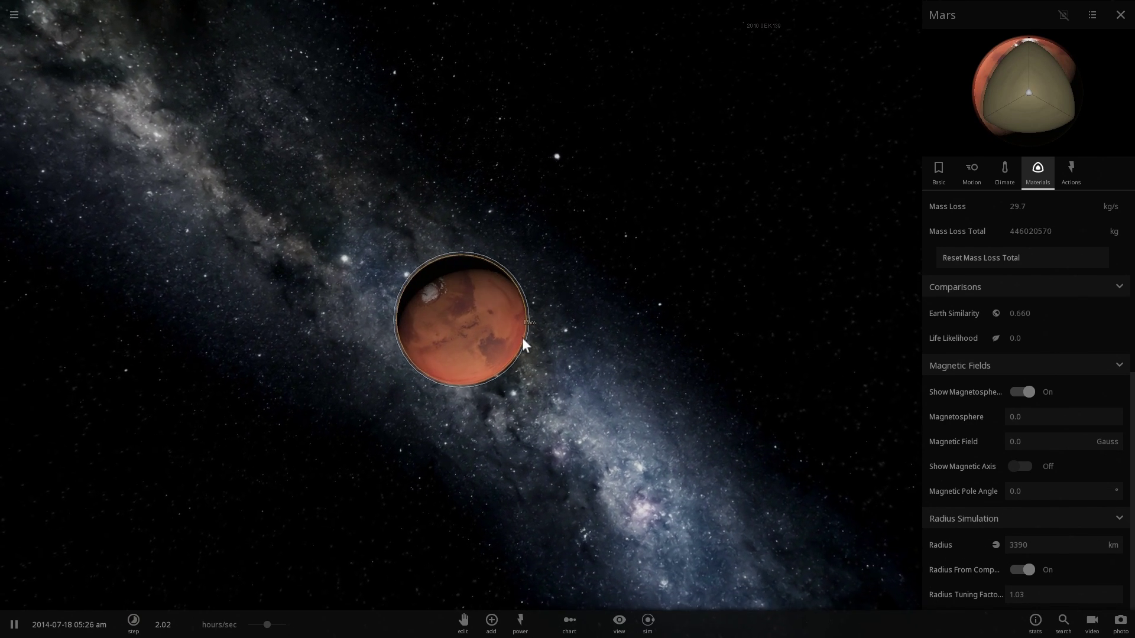
scroll(523, 345, down, 5)
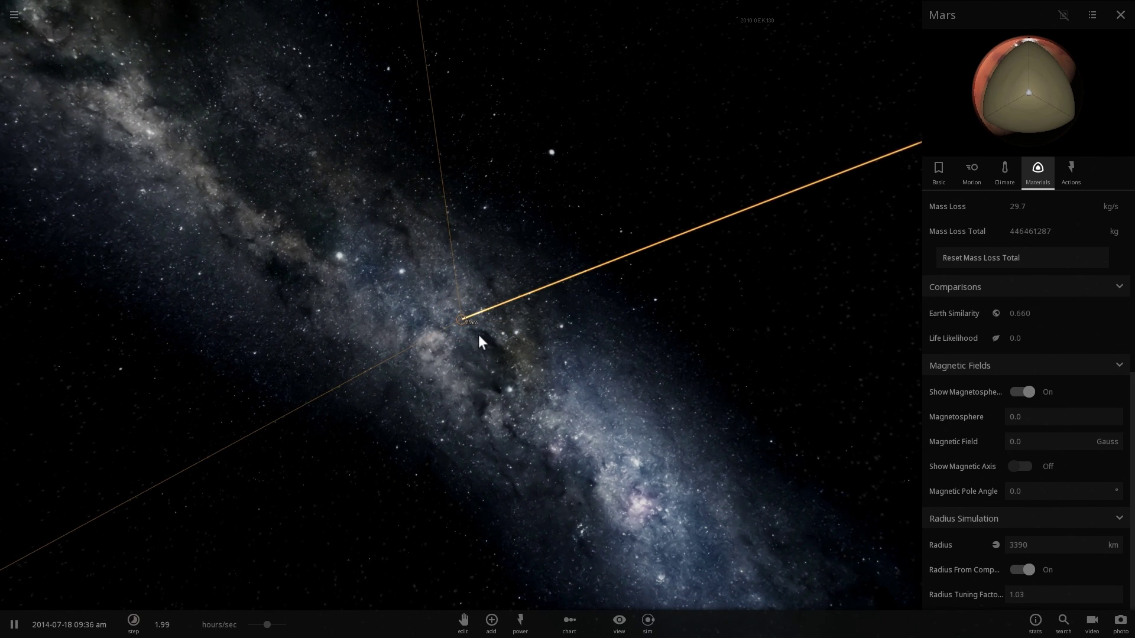
scroll(476, 332, down, 5)
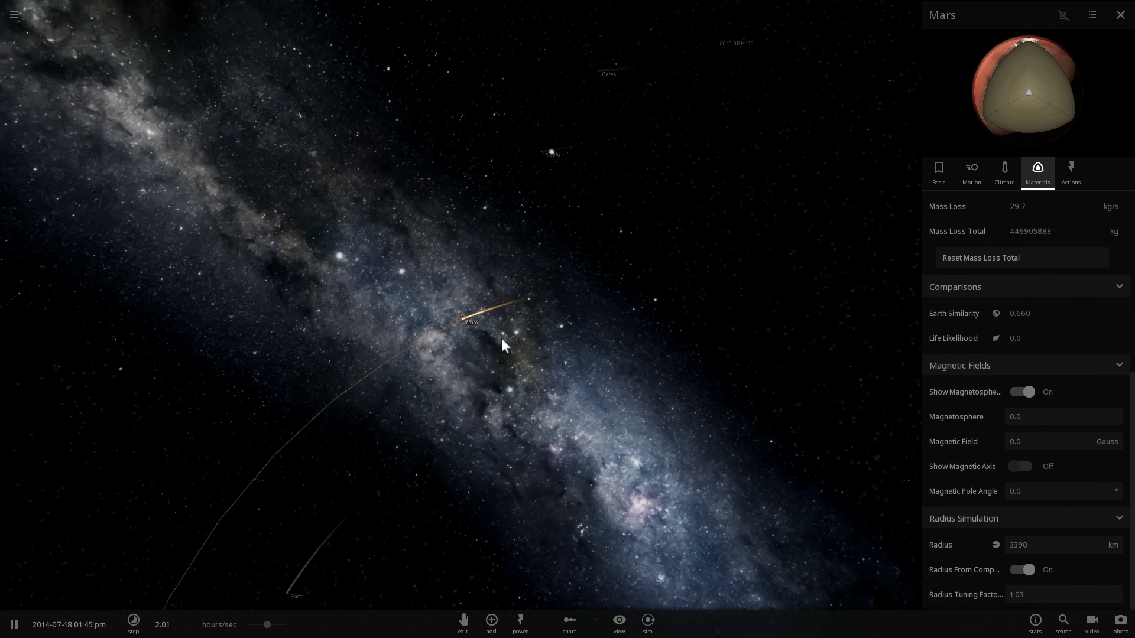
drag(509, 301, 458, 304)
scroll(457, 294, down, 3)
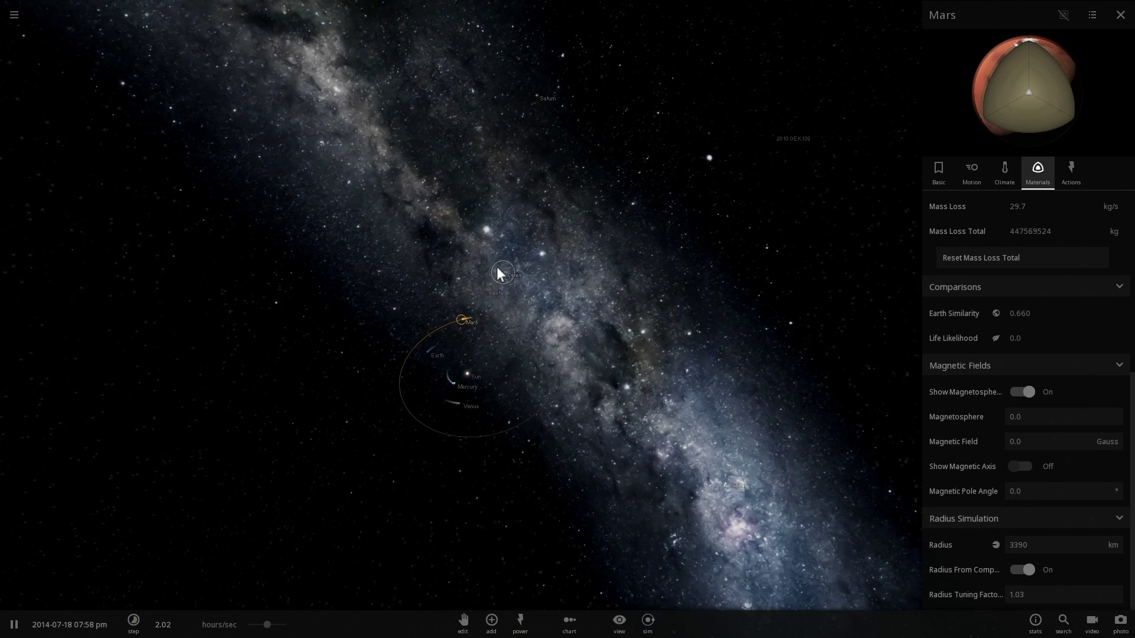
drag(504, 268, 560, 360)
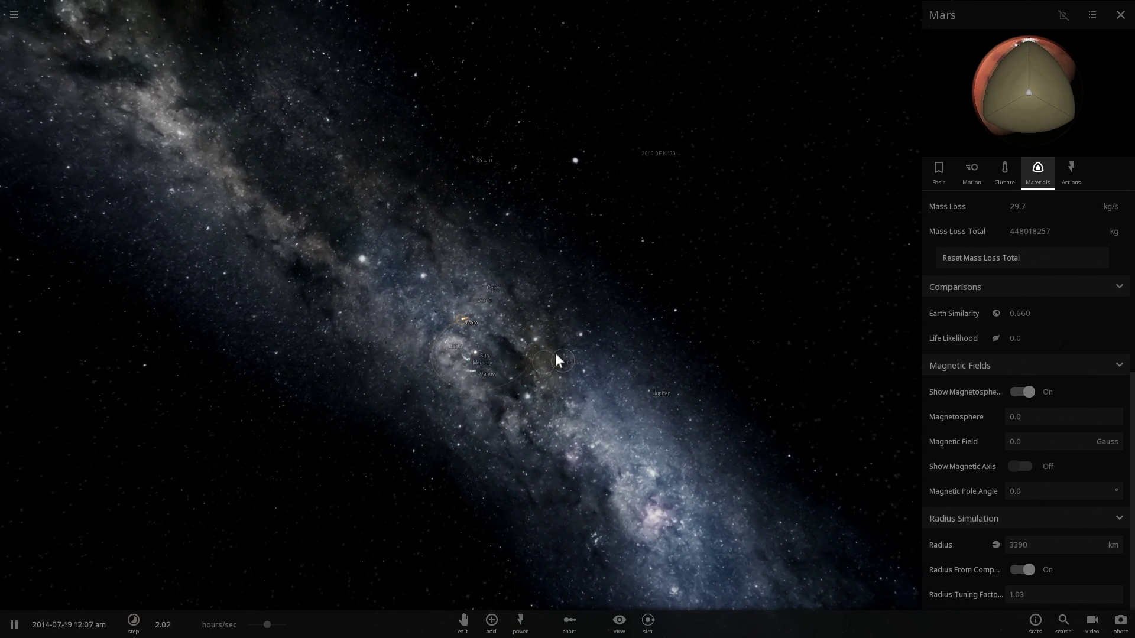
double_click(645, 392)
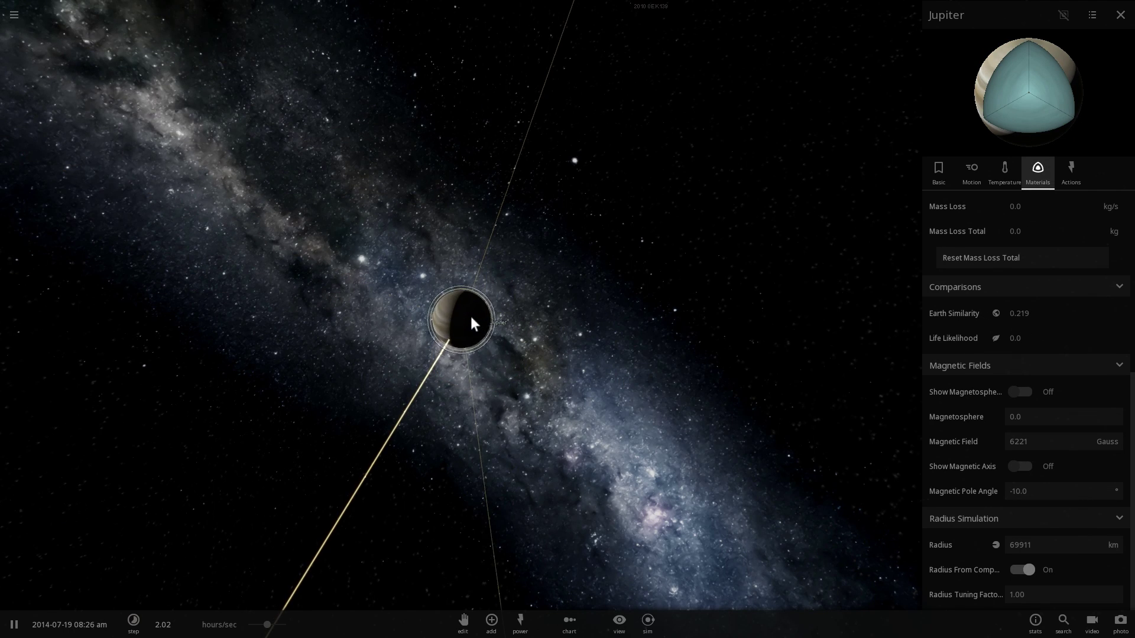
Show Jupiter's magnetosphere and view its full extent around the planet from different angles.
drag(467, 331, 530, 300)
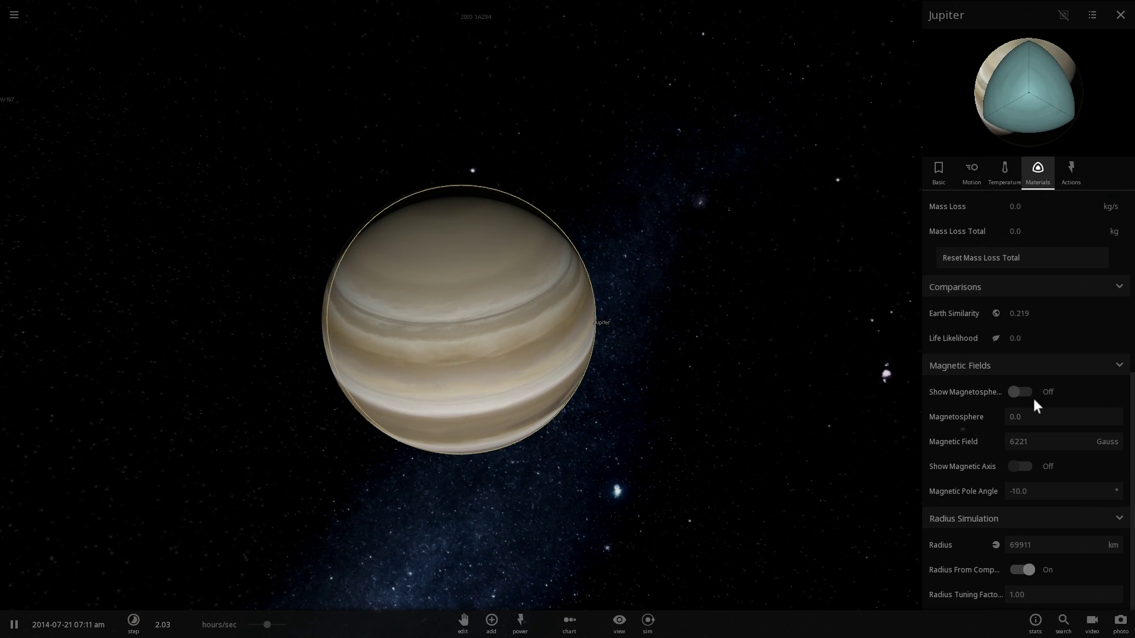
click(1020, 392)
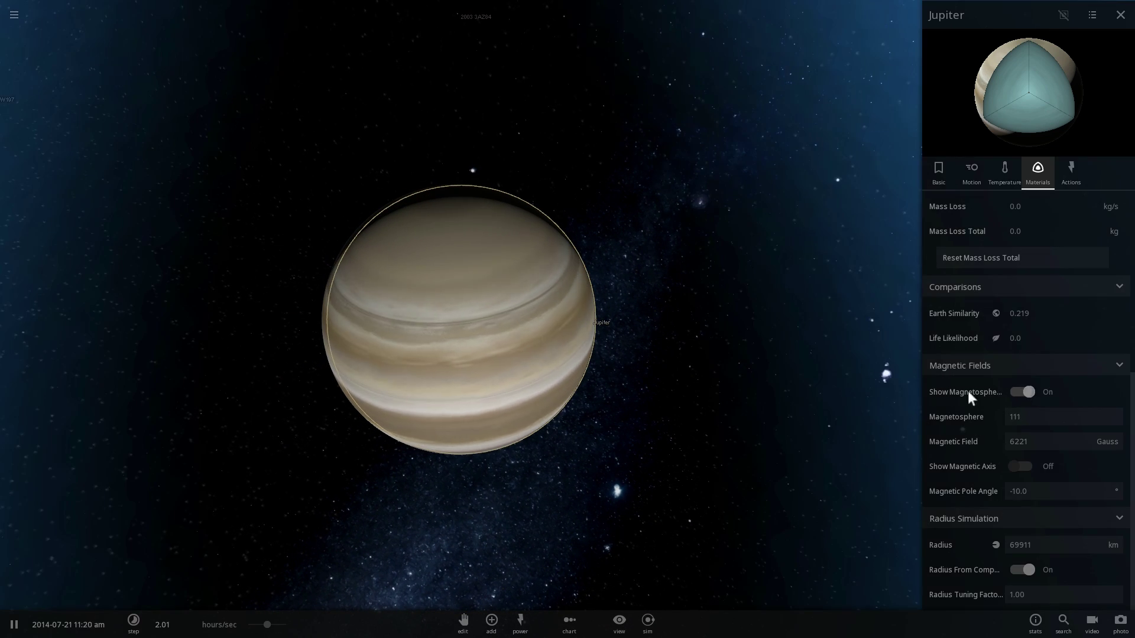
scroll(628, 377, down, 5)
scroll(598, 373, down, 3)
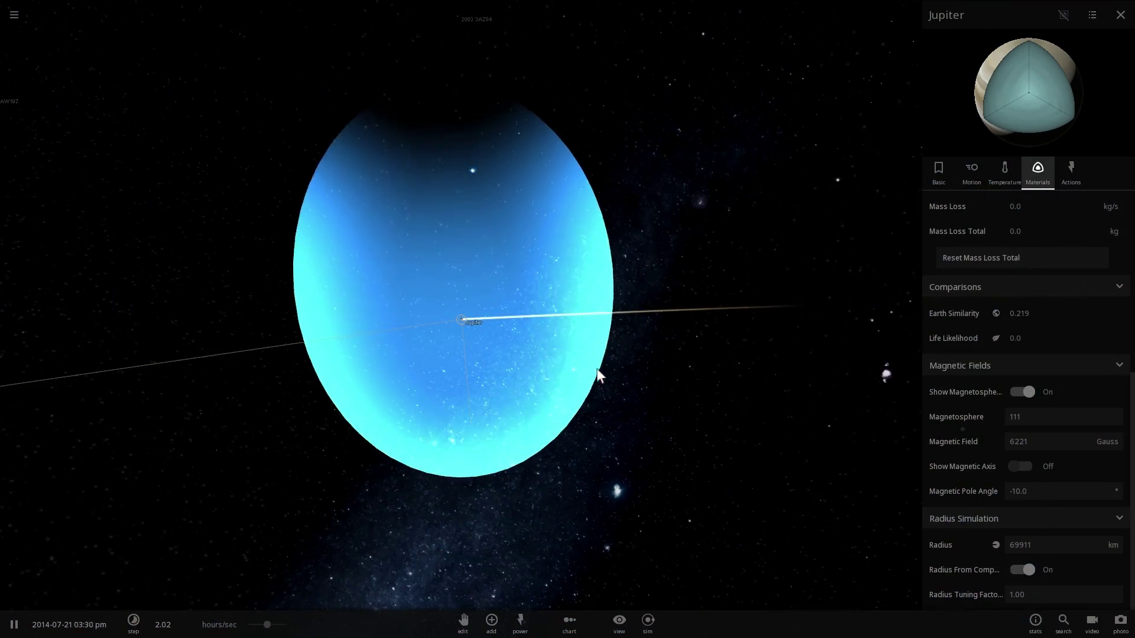
drag(596, 369, 438, 251)
scroll(462, 320, up, 3)
drag(462, 321, 455, 343)
scroll(461, 331, up, 5)
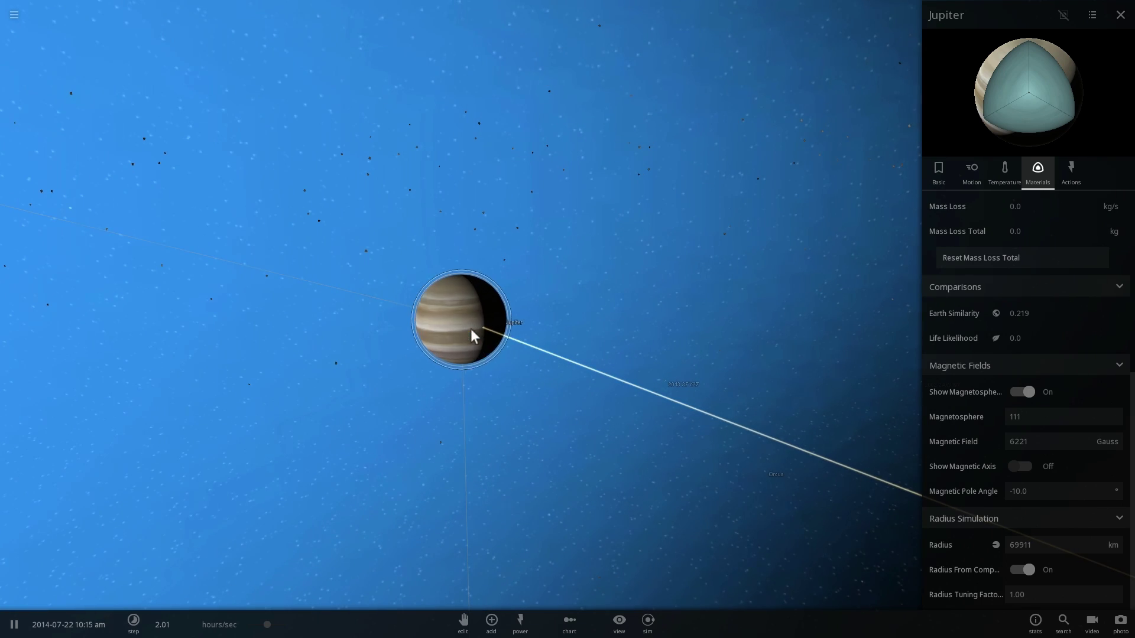
View Jupiter up close inside its magnetosphere and open its motion properties.
scroll(470, 328, up, 3)
scroll(470, 329, down, 1)
drag(471, 329, 483, 381)
drag(478, 325, 371, 303)
click(973, 173)
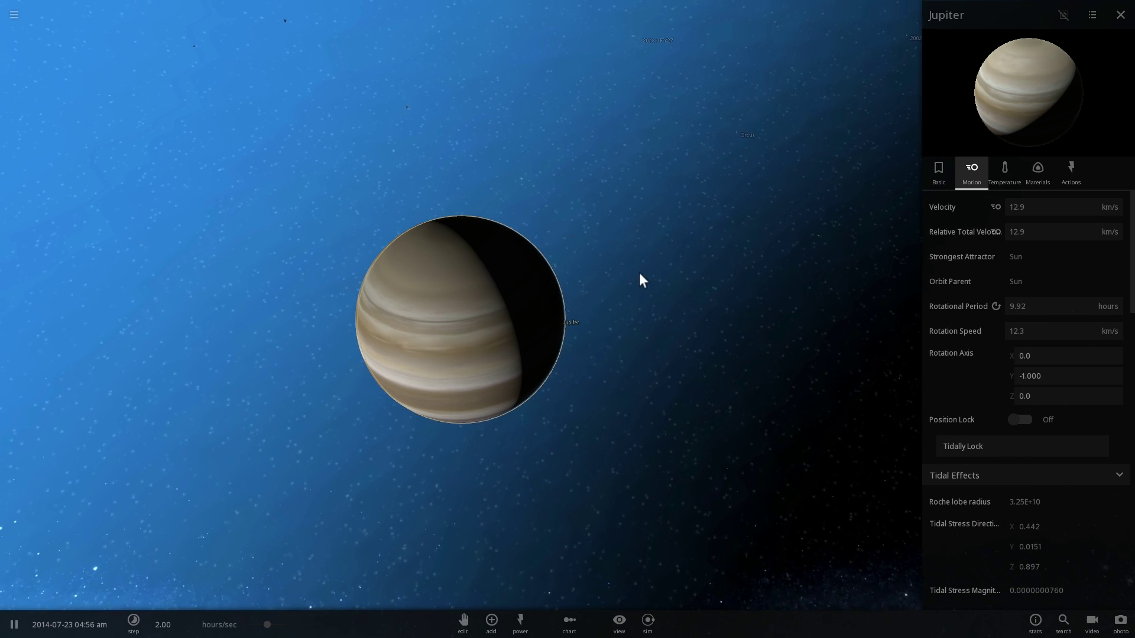
Examine Jupiter's rotation and its day and night sides from several angles and distances.
drag(497, 253, 451, 233)
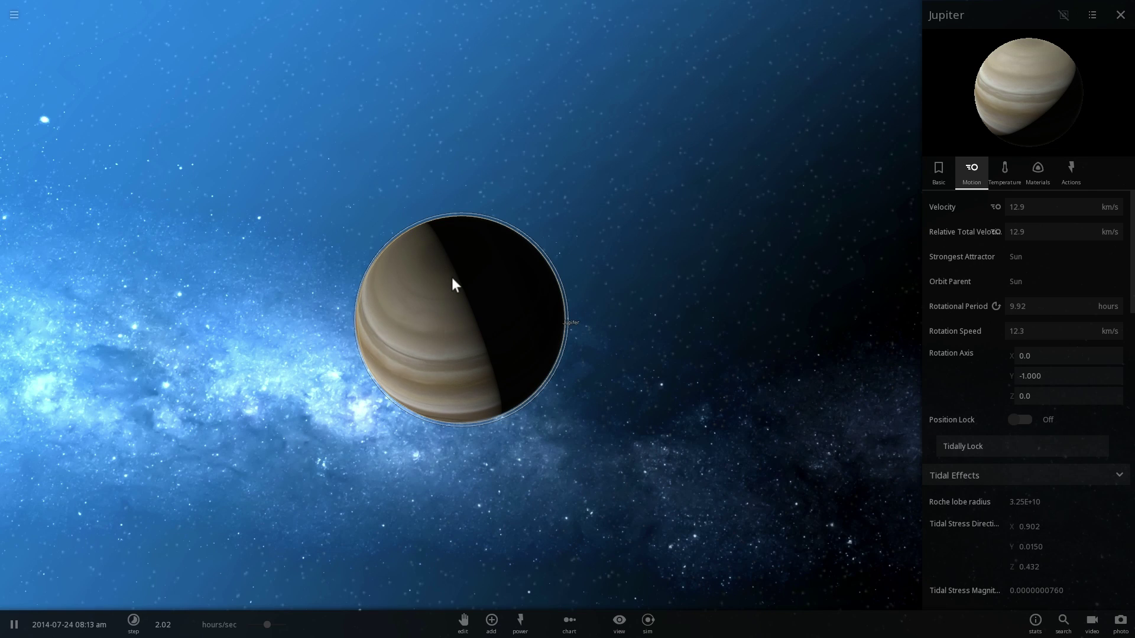
drag(455, 283, 446, 321)
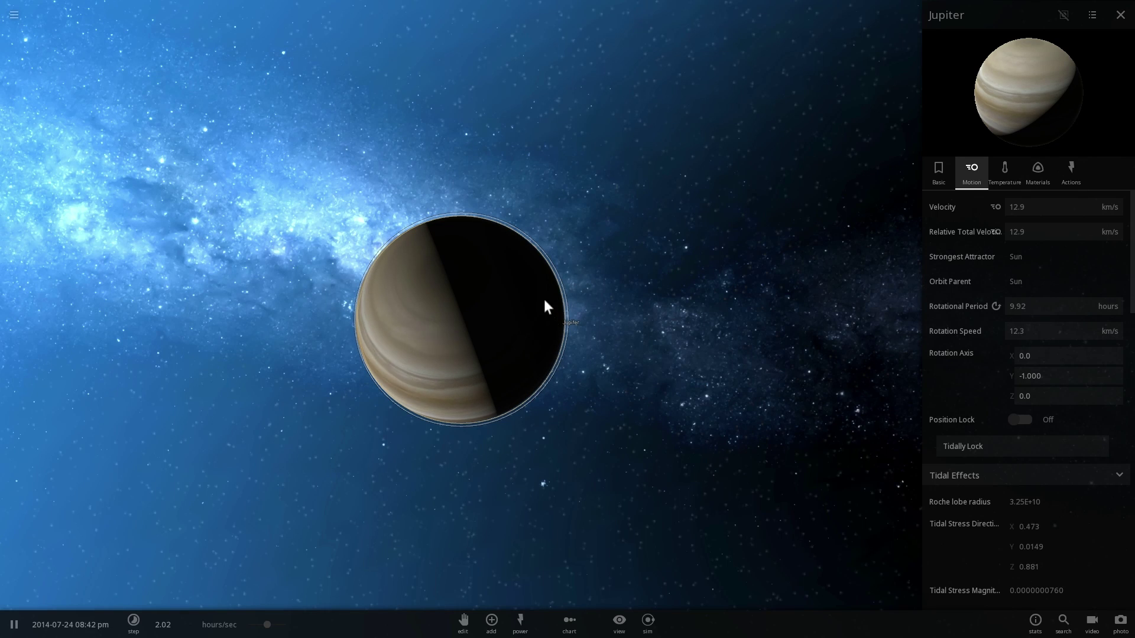
scroll(485, 232, down, 2)
drag(483, 251, 497, 221)
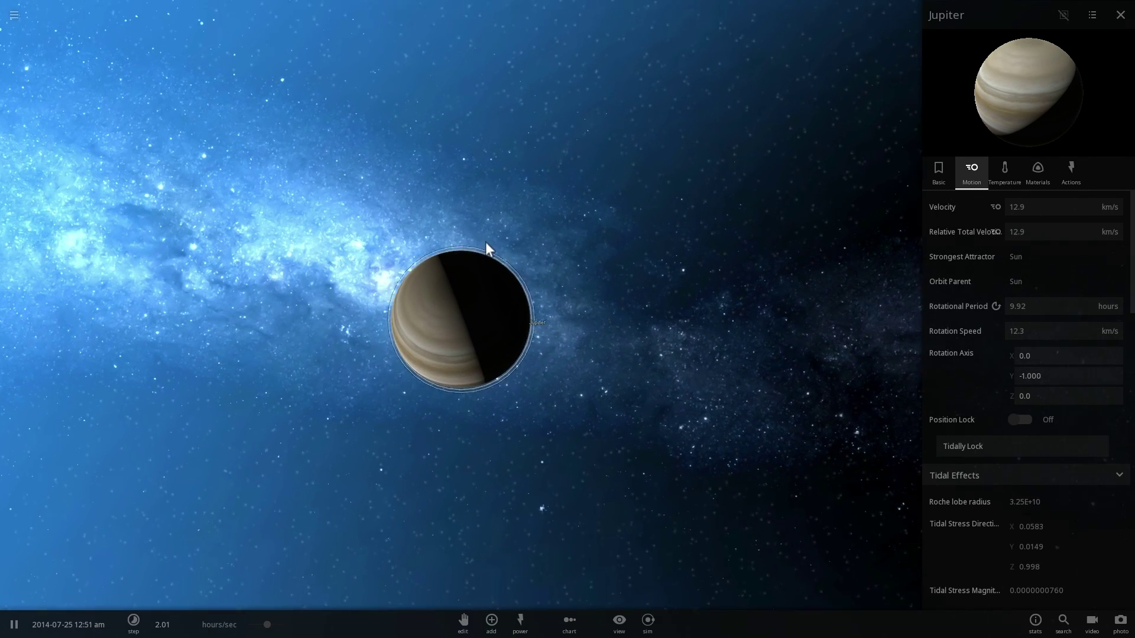
scroll(491, 264, up, 3)
drag(492, 262, 526, 222)
scroll(514, 235, up, 1)
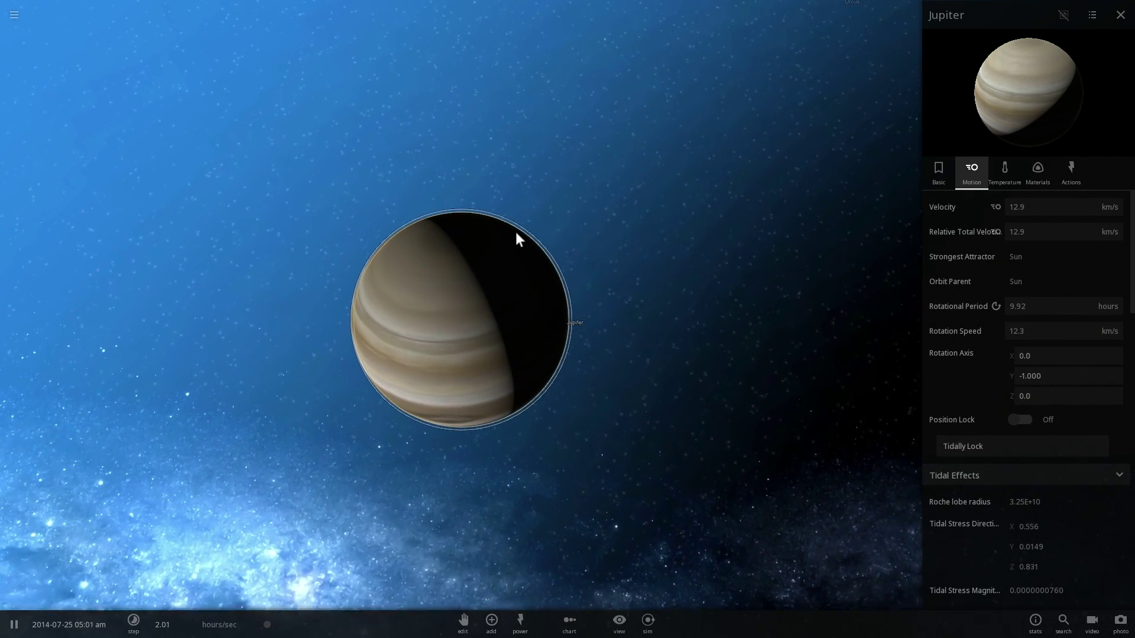
scroll(513, 232, up, 3)
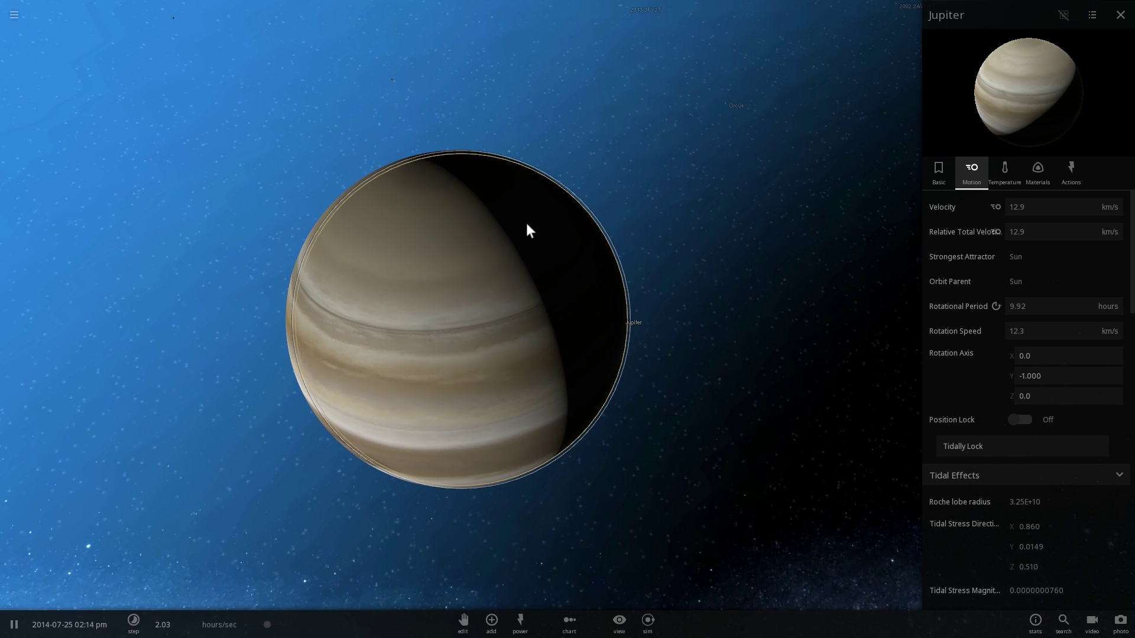
drag(518, 238, 540, 236)
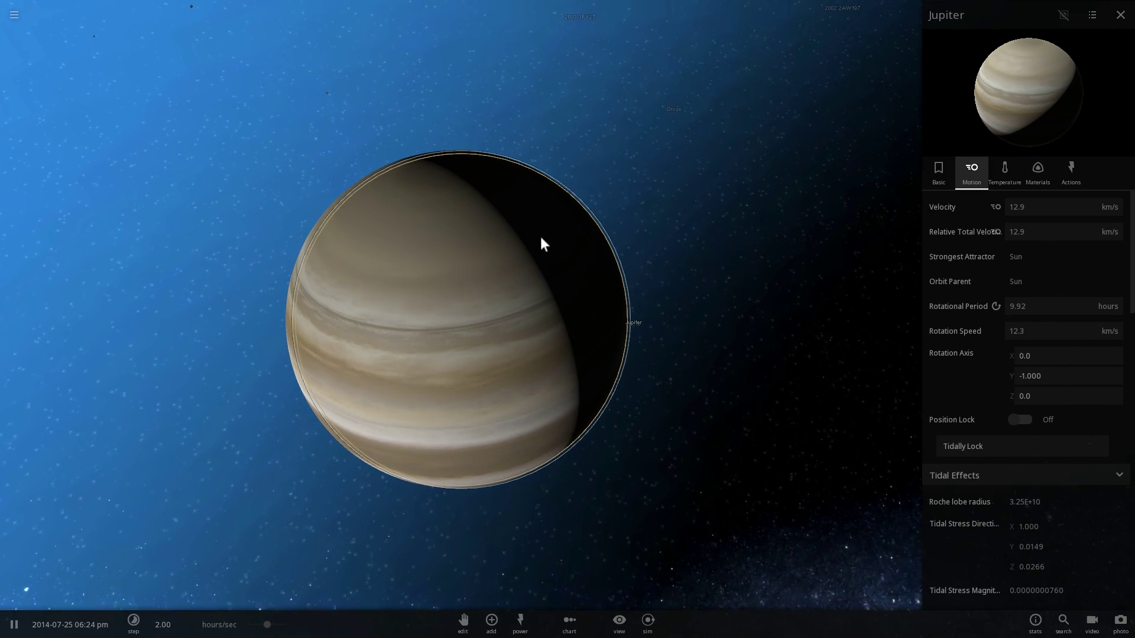
Switch to the simulation of Jupiter with its moons and compare the magnetosphere's extent with the moons' orbits.
click(9, 15)
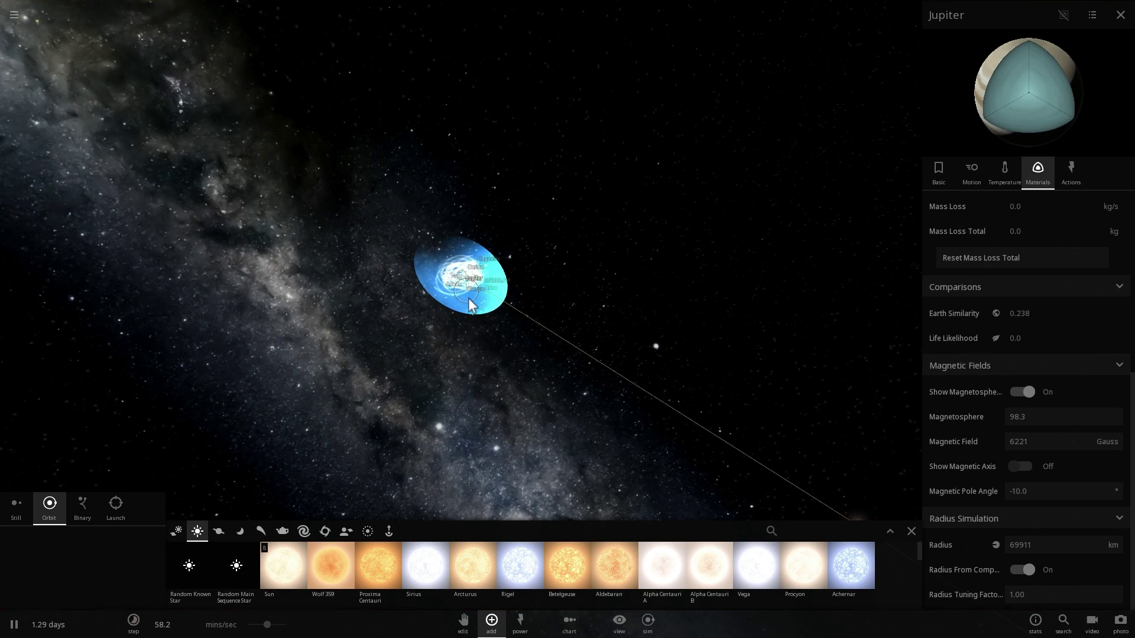
scroll(470, 303, up, 5)
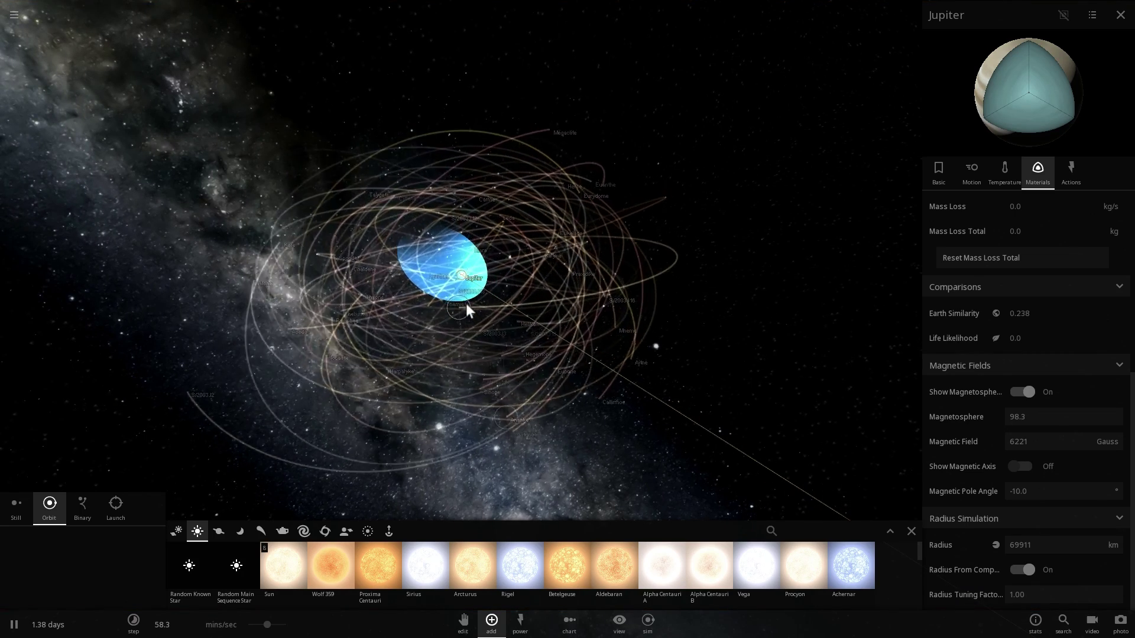
scroll(464, 304, down, 5)
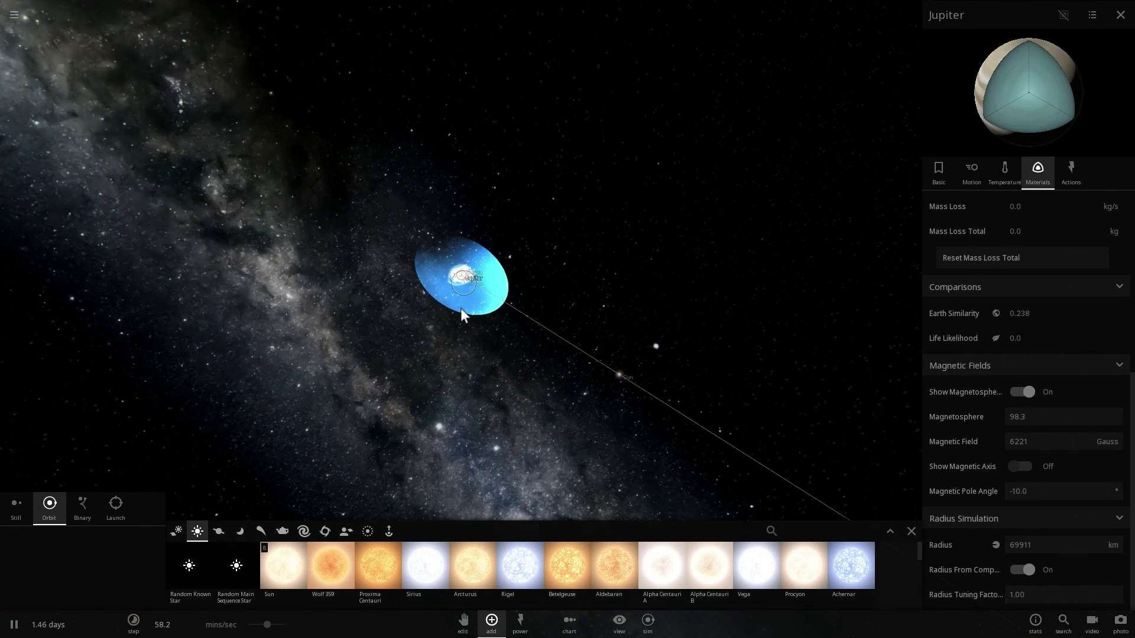
scroll(463, 300, up, 5)
scroll(490, 283, up, 4)
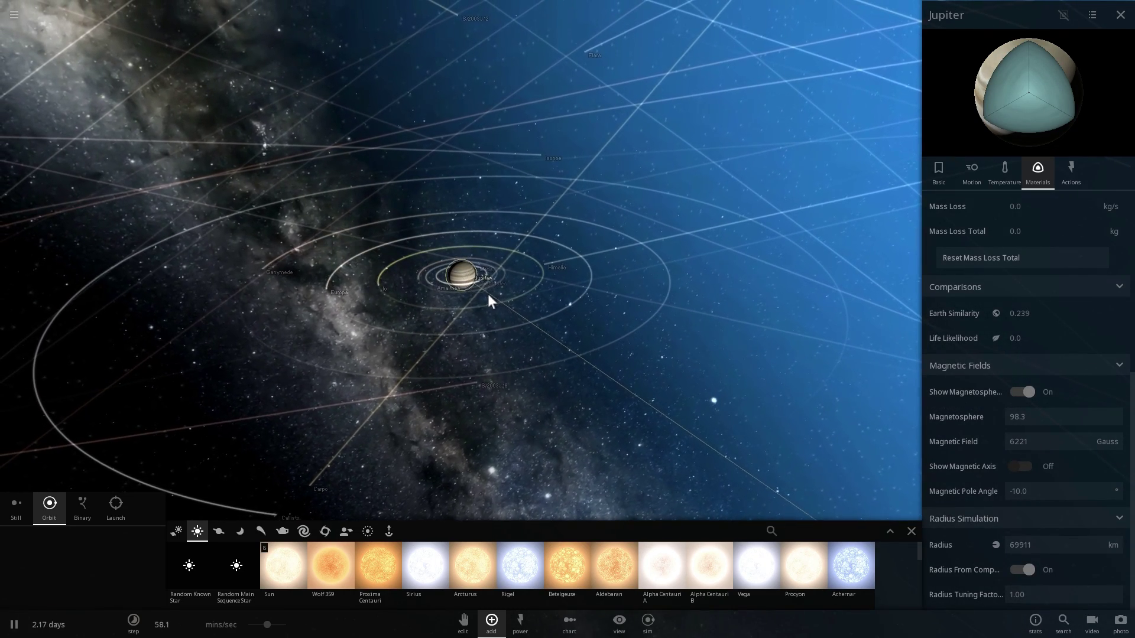
scroll(483, 283, up, 3)
scroll(480, 266, up, 3)
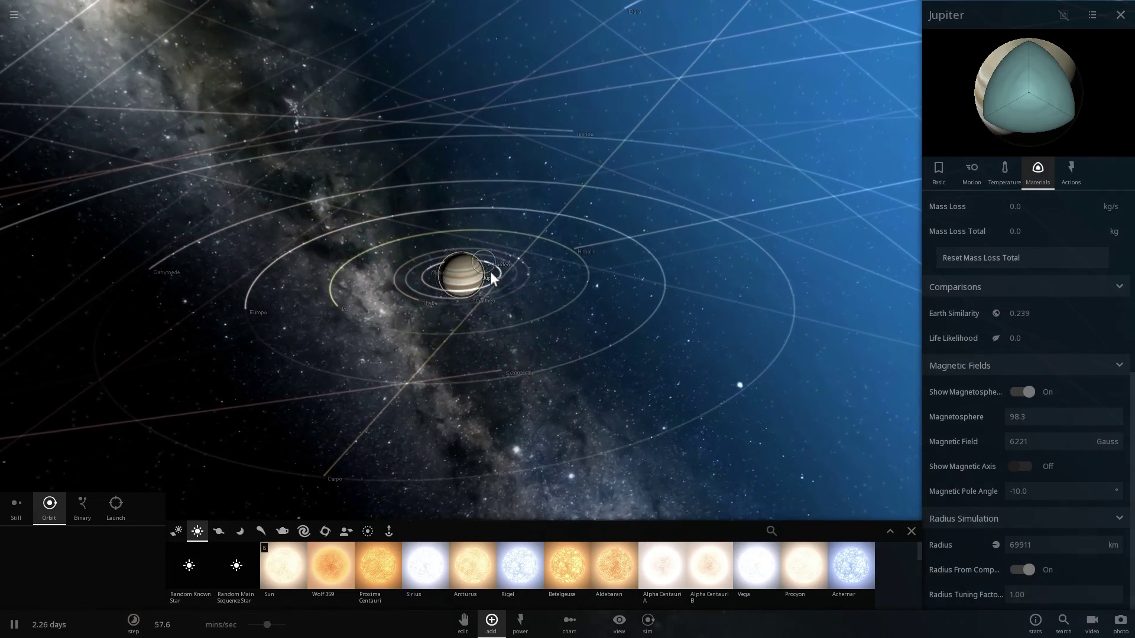
scroll(483, 283, down, 3)
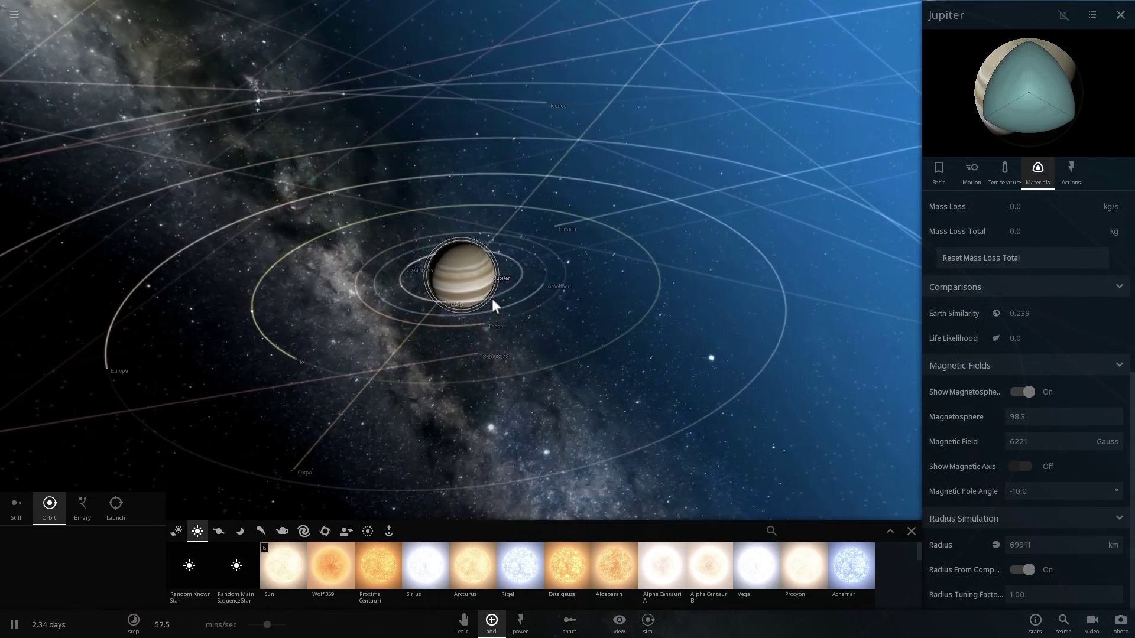
Focus on Ganymede, set its magnetic field to 1 Gauss and show its magnetosphere.
double_click(110, 300)
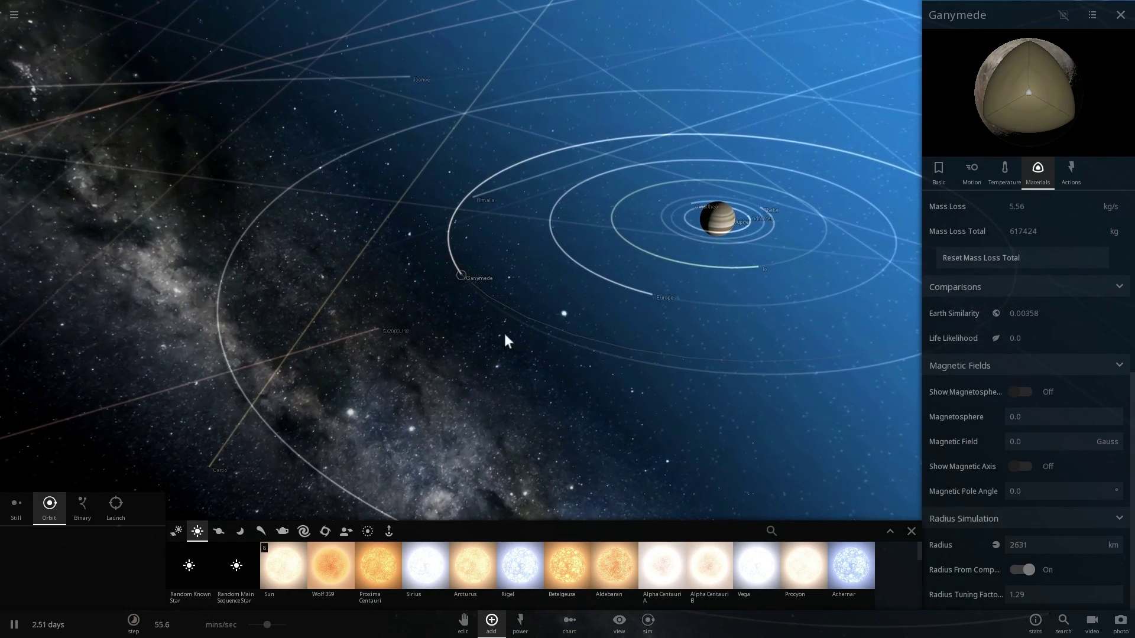
scroll(442, 299, up, 2)
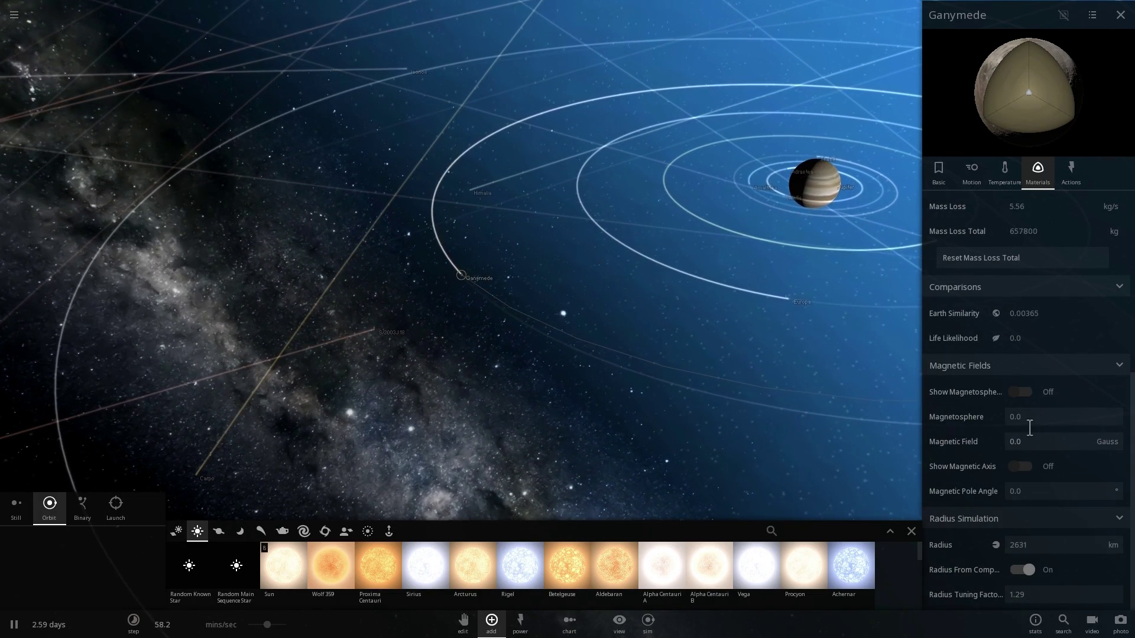
drag(708, 270, 715, 275)
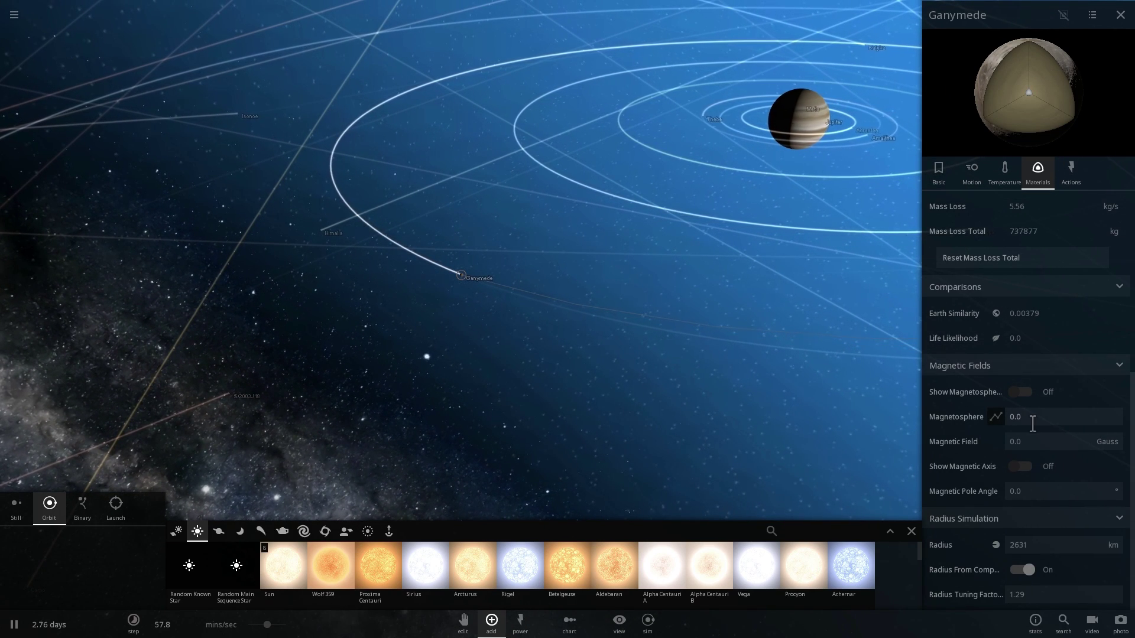
click(1044, 441)
text(1)
click(1022, 390)
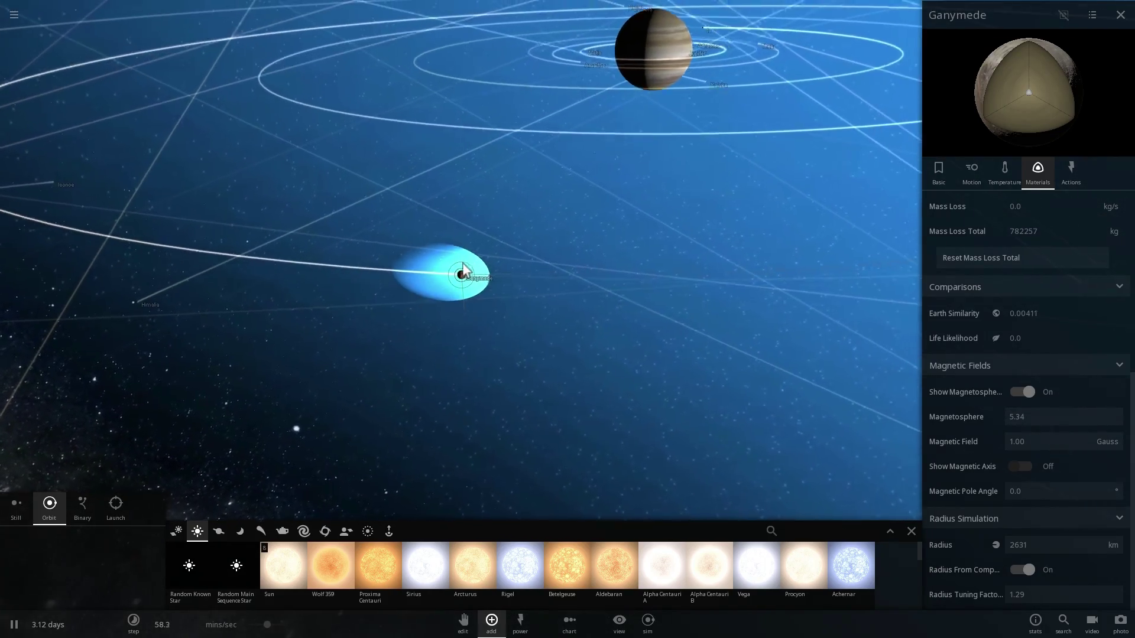
Examine Ganymede's magnetosphere up close and from several angles with Jupiter behind it.
scroll(482, 279, up, 5)
scroll(484, 275, up, 5)
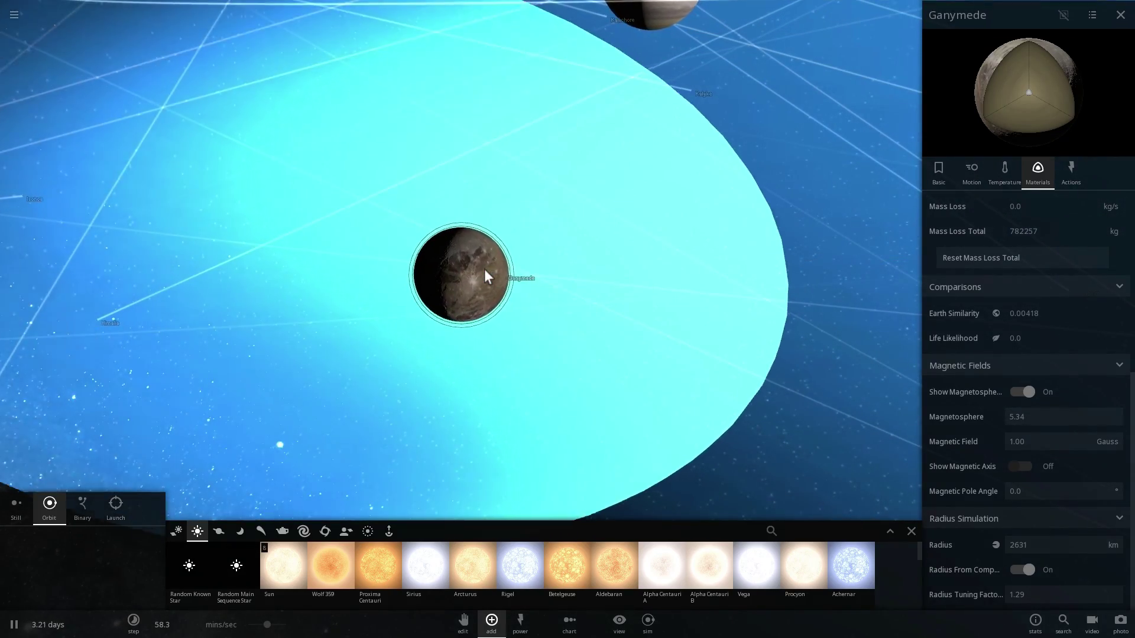
mouse_move(480, 302)
mouse_down()
mouse_move(501, 228)
mouse_move(558, 190)
mouse_move(501, 197)
mouse_move(502, 296)
mouse_move(501, 258)
mouse_move(495, 285)
mouse_up()
scroll(476, 262, down, 3)
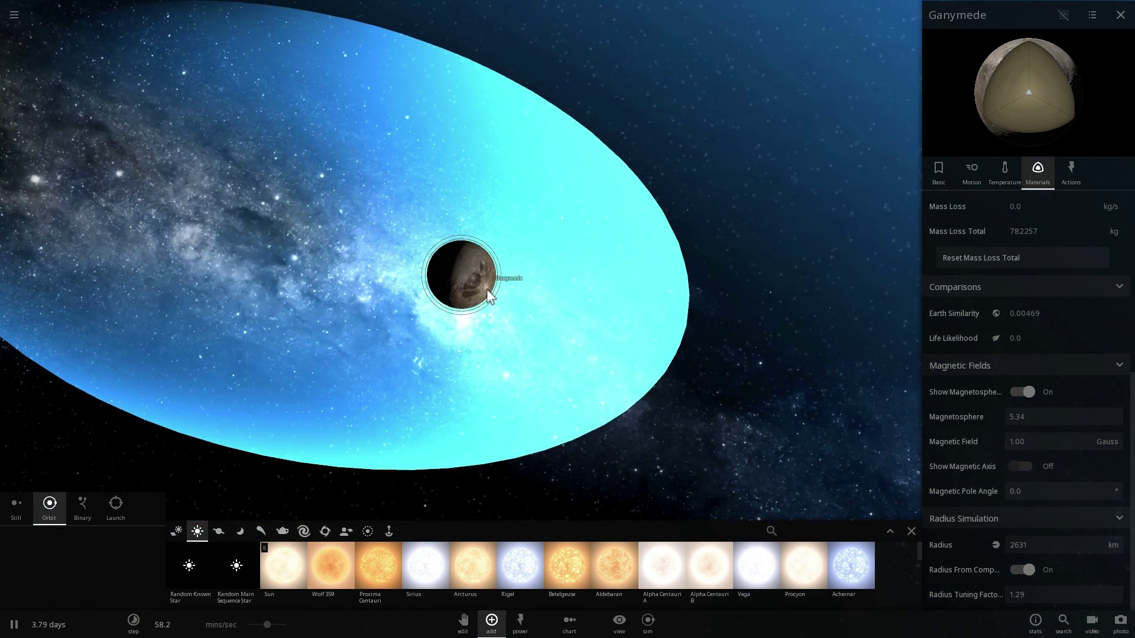
drag(499, 293, 468, 157)
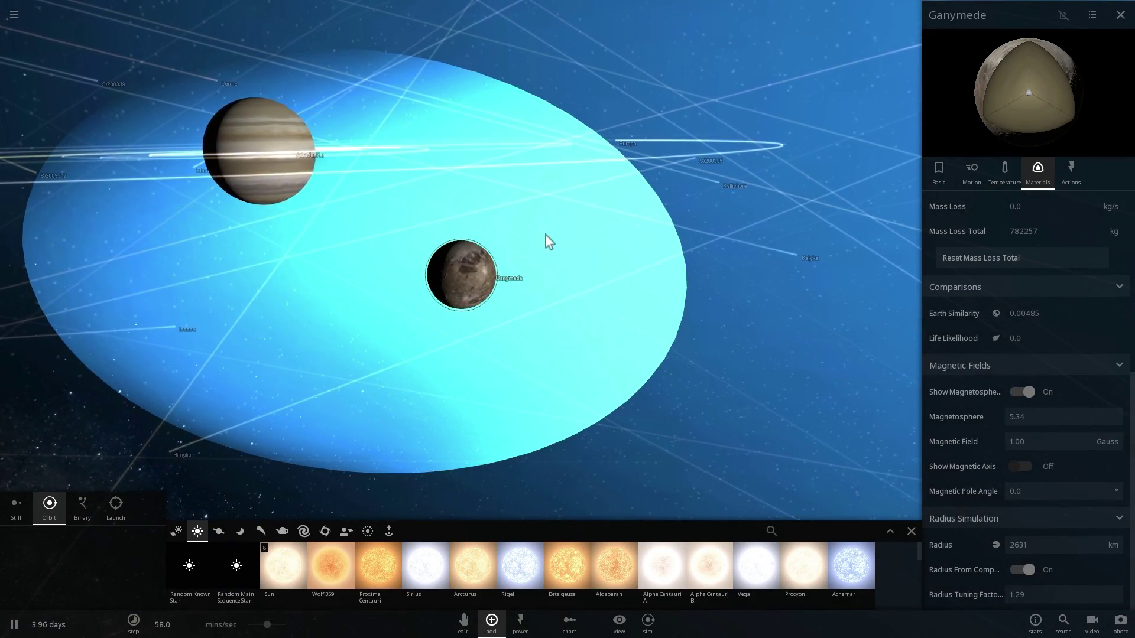
drag(545, 234, 489, 276)
scroll(489, 276, up, 3)
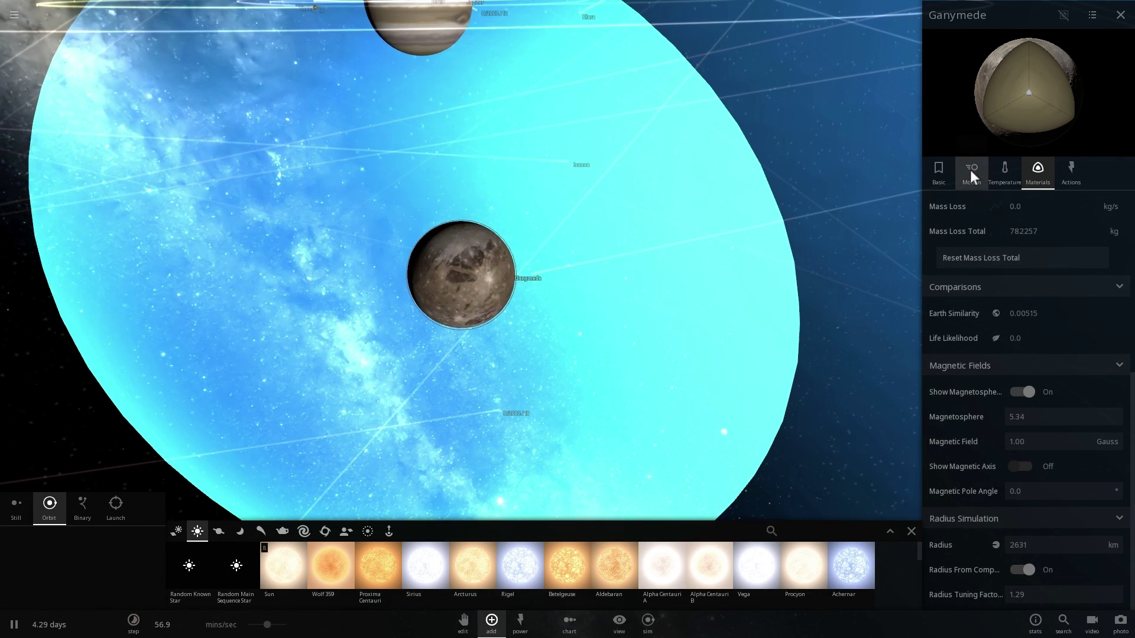
Set Ganymede's rotational period to 1 day in its motion properties.
click(970, 169)
drag(1046, 306, 986, 312)
text(1)
key(Return)
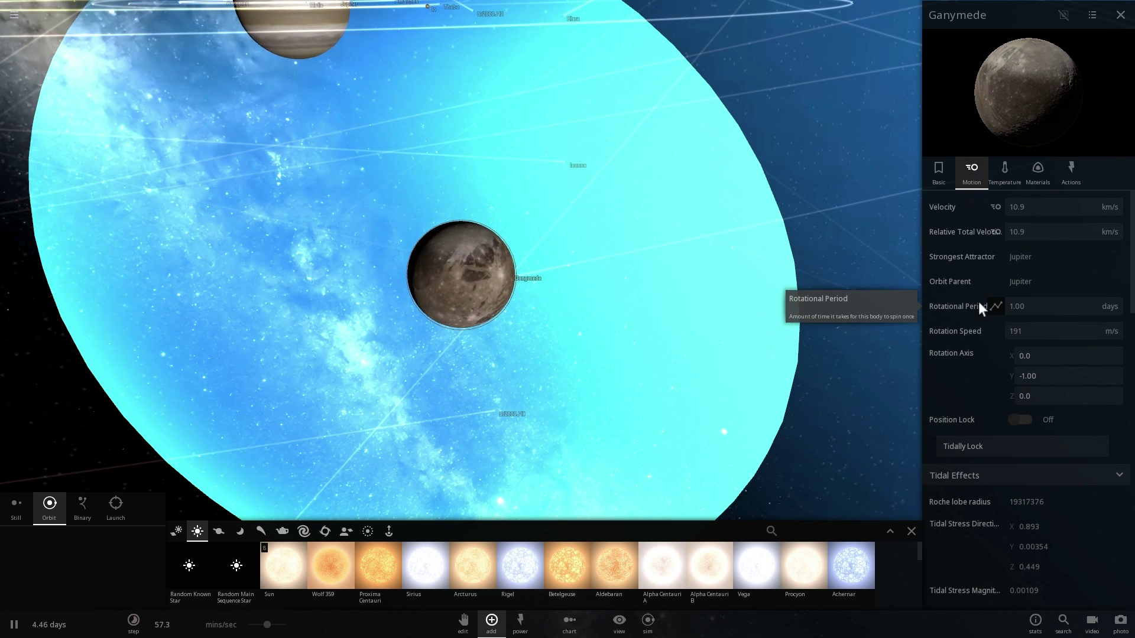
Clear the selection of Ganymede and view its magnetosphere alongside Jupiter from farther out.
scroll(661, 259, down, 5)
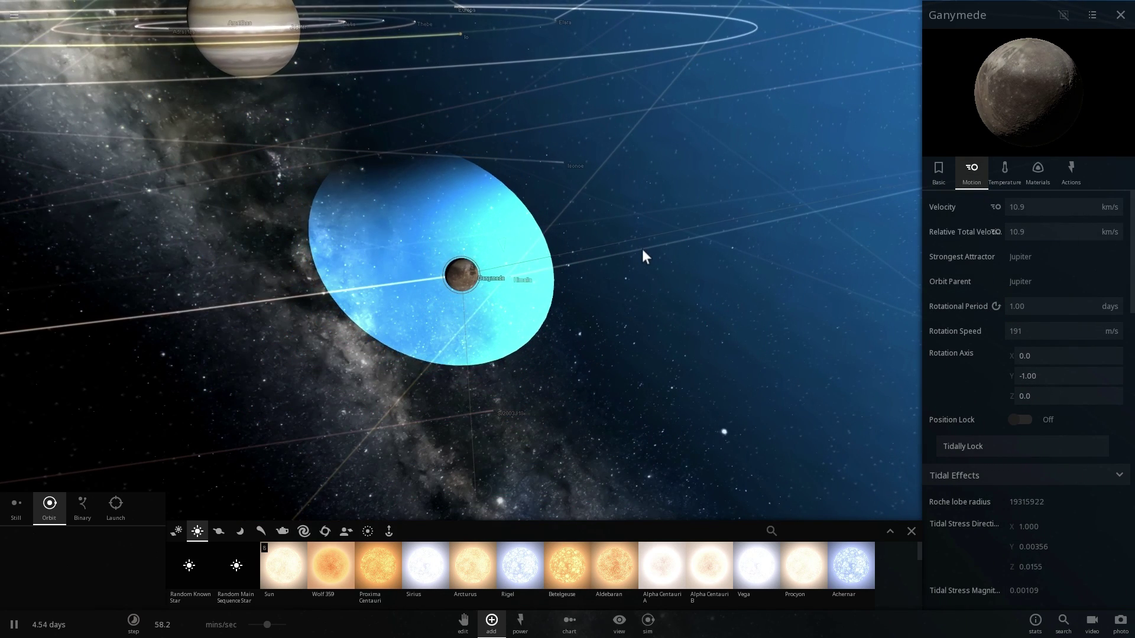
right_drag(644, 255, 542, 241)
click(535, 240)
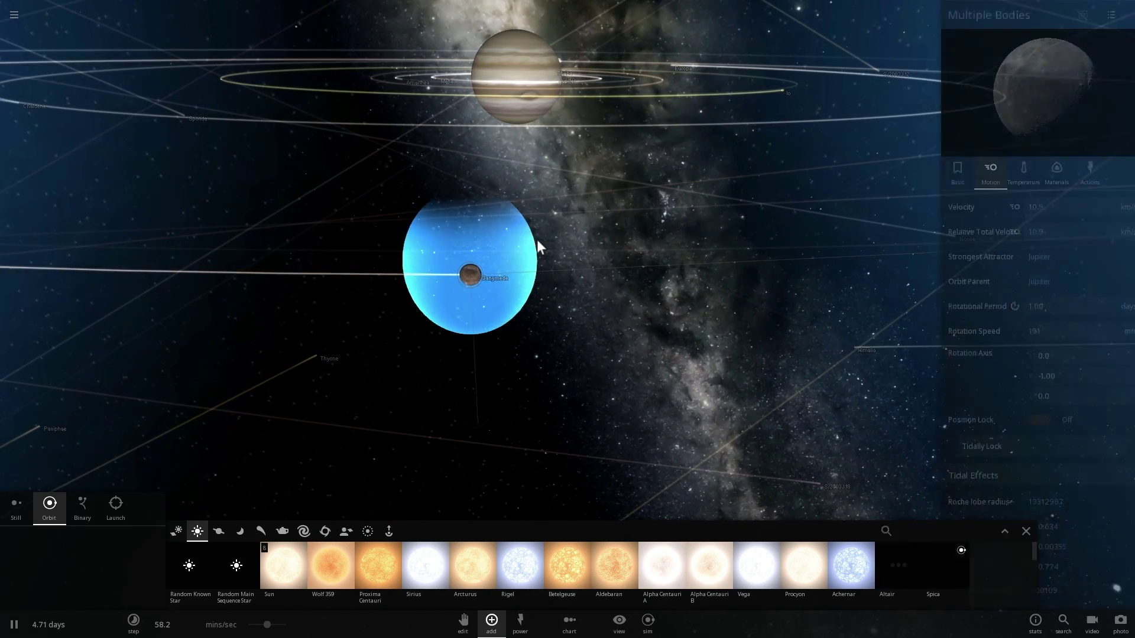
mouse_move(563, 261)
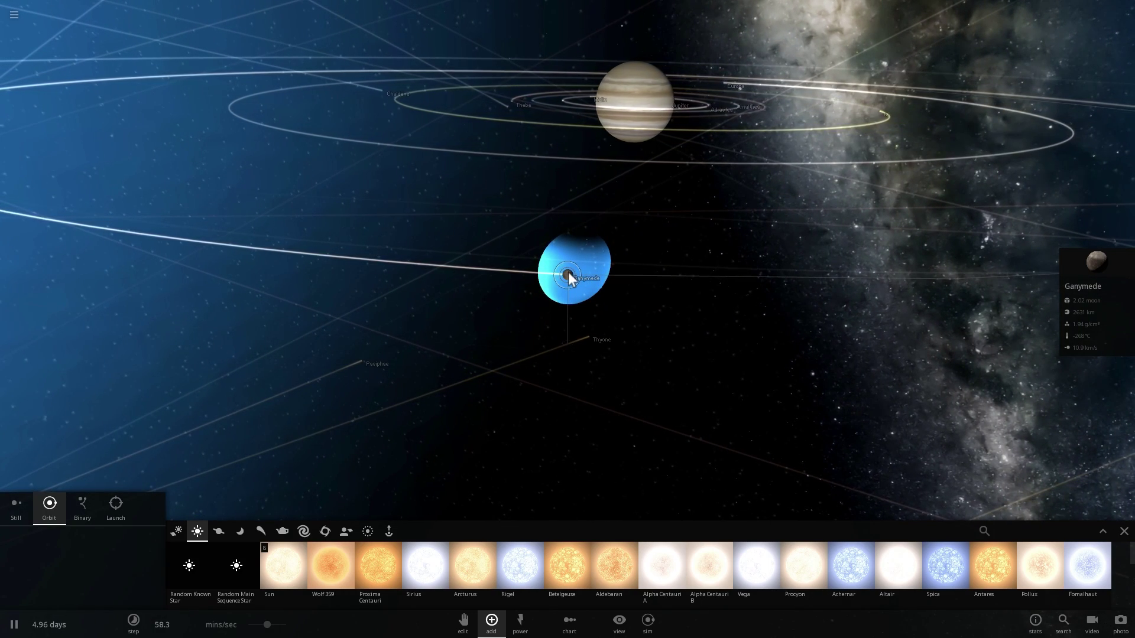
View Jupiter's entire magnetosphere together with Ganymede and the other moon orbits from far out.
scroll(568, 275, down, 5)
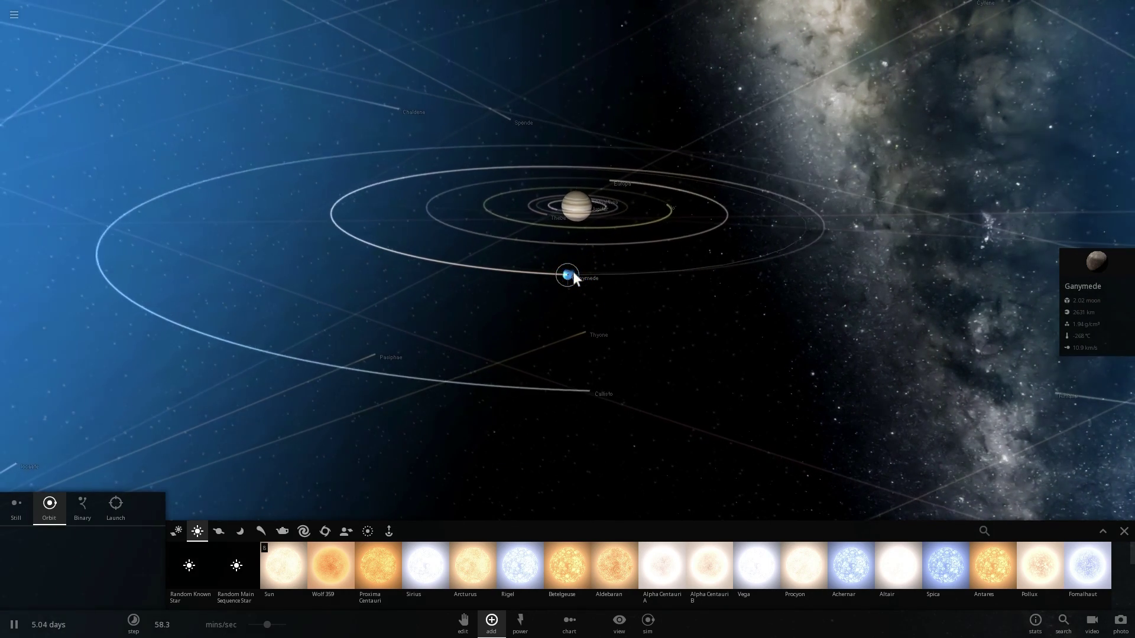
scroll(578, 285, down, 5)
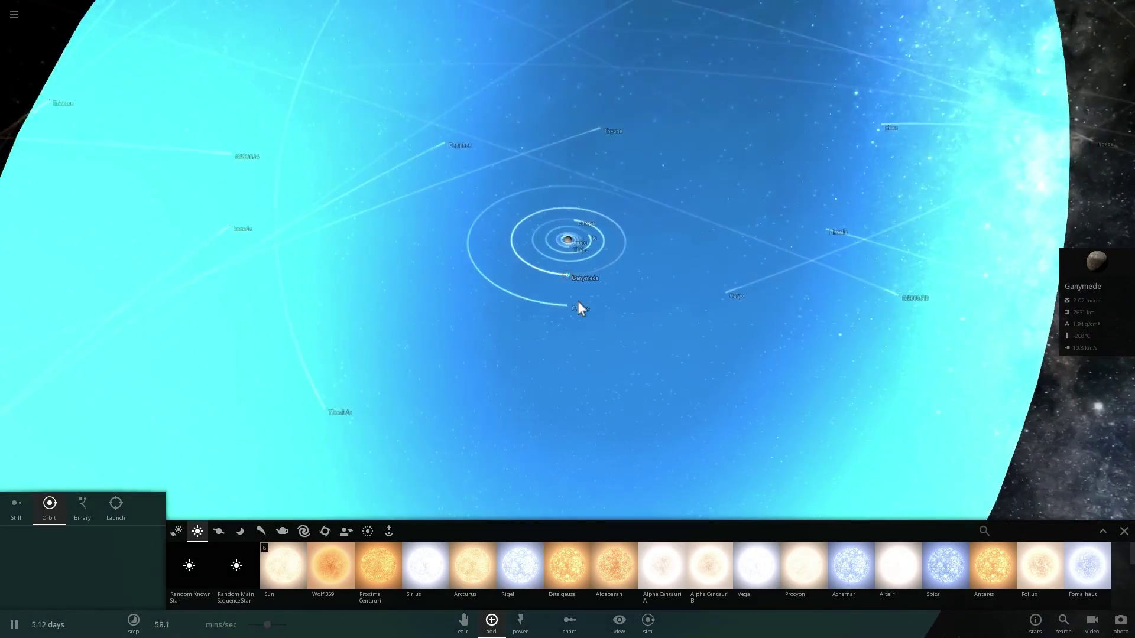
scroll(576, 305, down, 5)
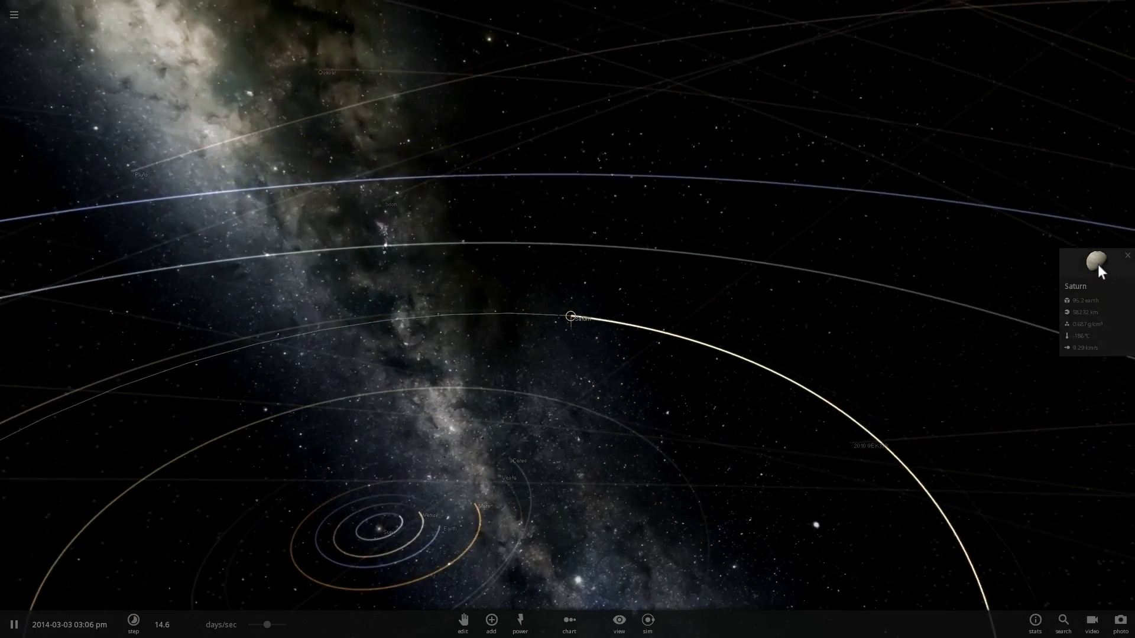
Show Saturn's magnetosphere through its material properties and view the planet inside it up close.
click(1098, 264)
click(1038, 170)
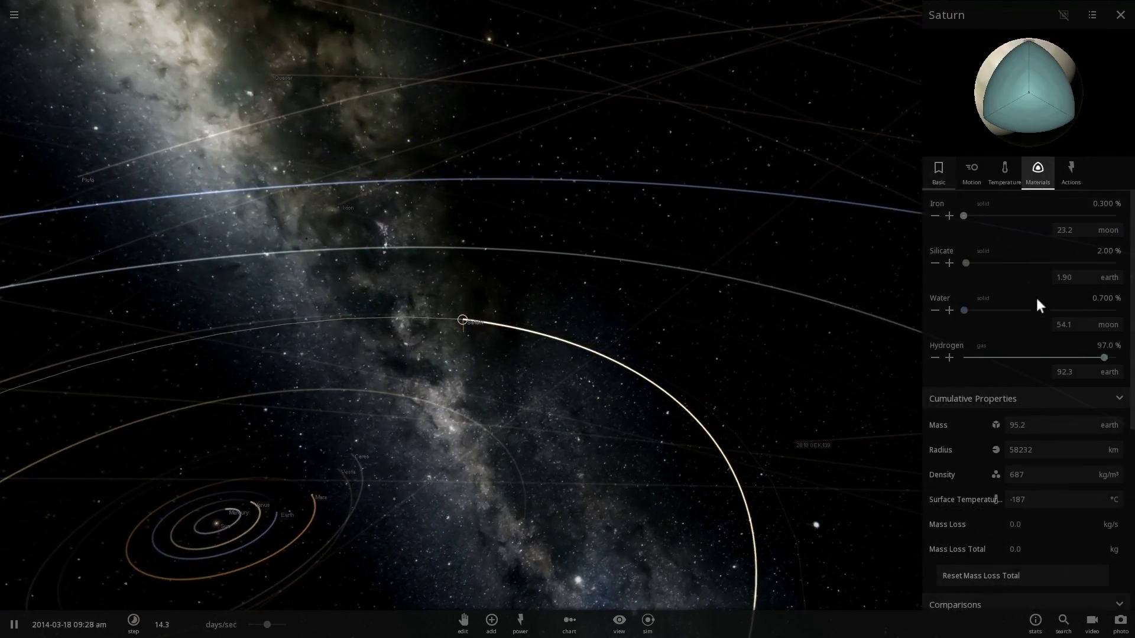
scroll(1036, 331, down, 6)
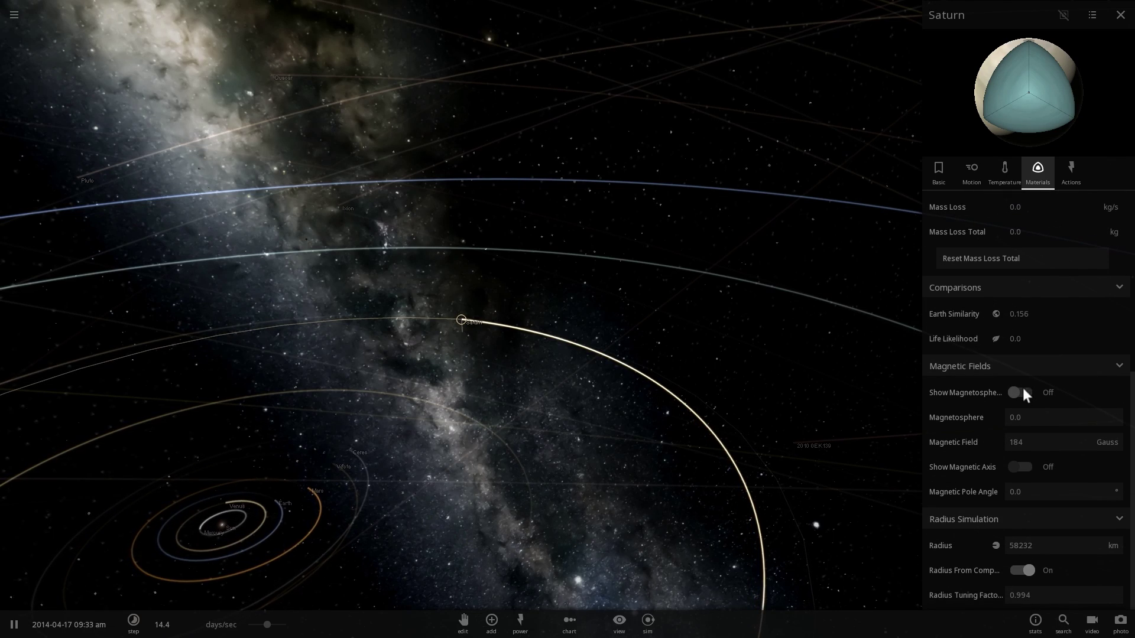
scroll(474, 336, up, 3)
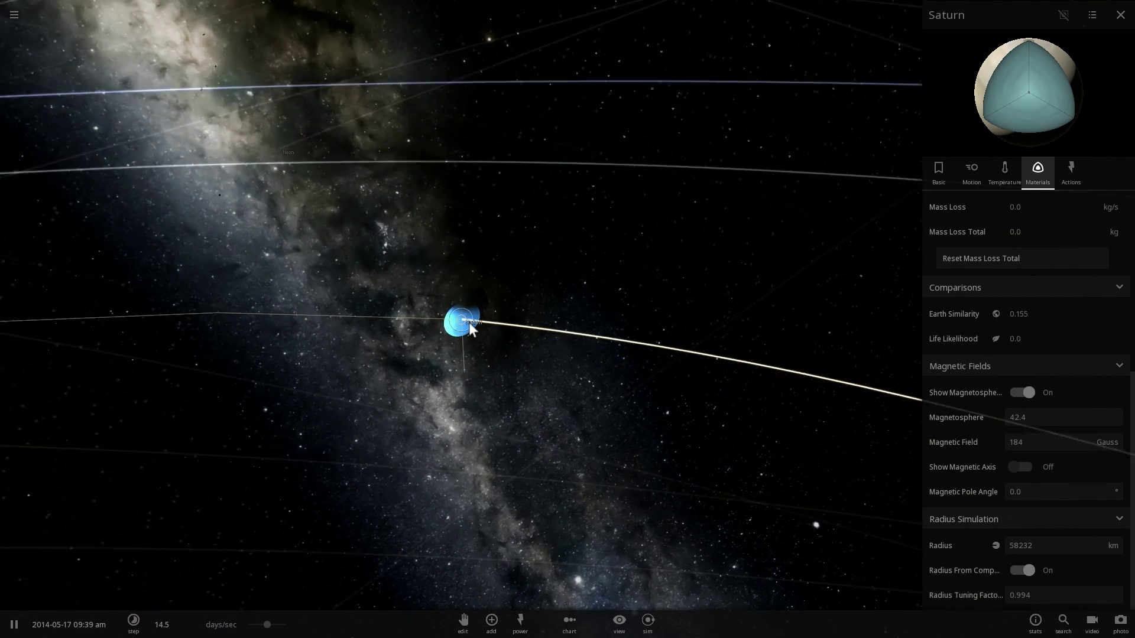
scroll(467, 322, up, 5)
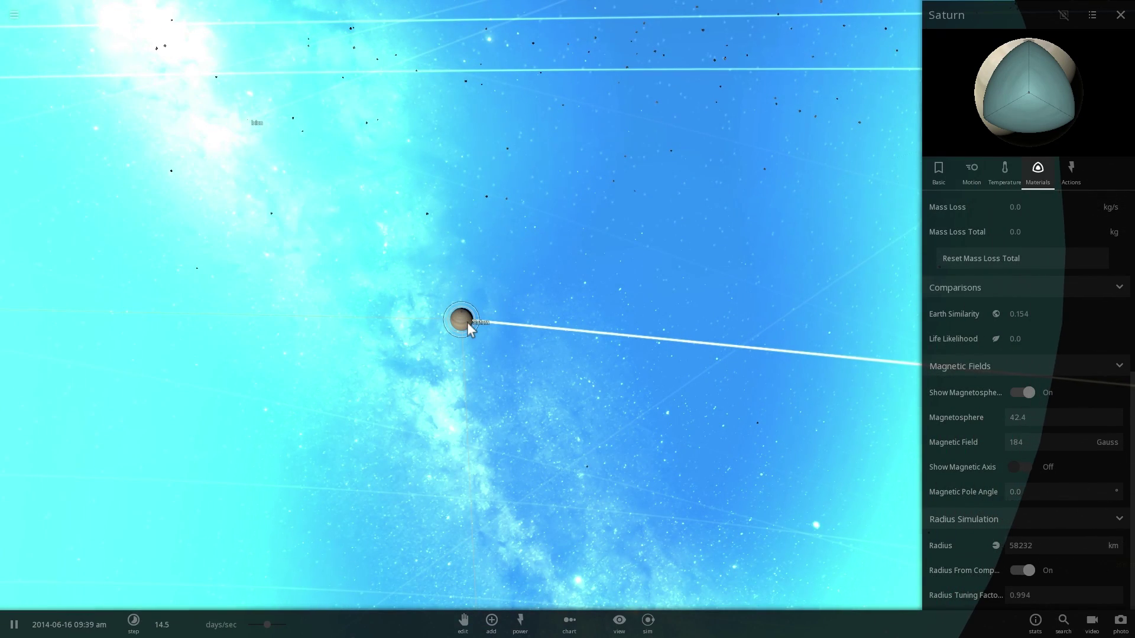
scroll(476, 328, up, 2)
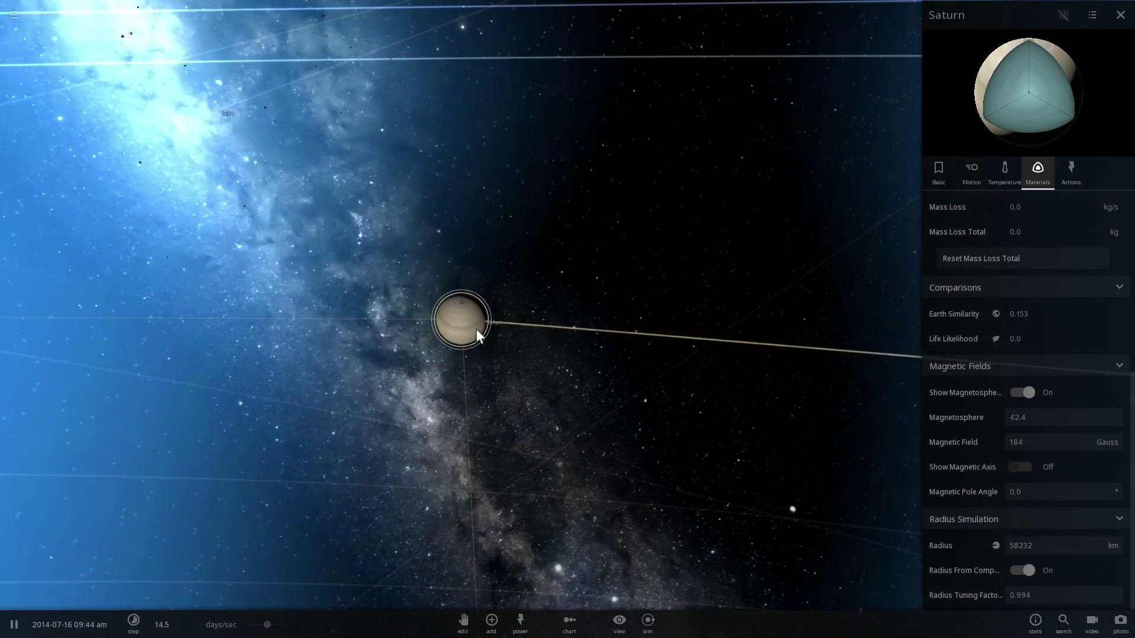
scroll(485, 362, up, 3)
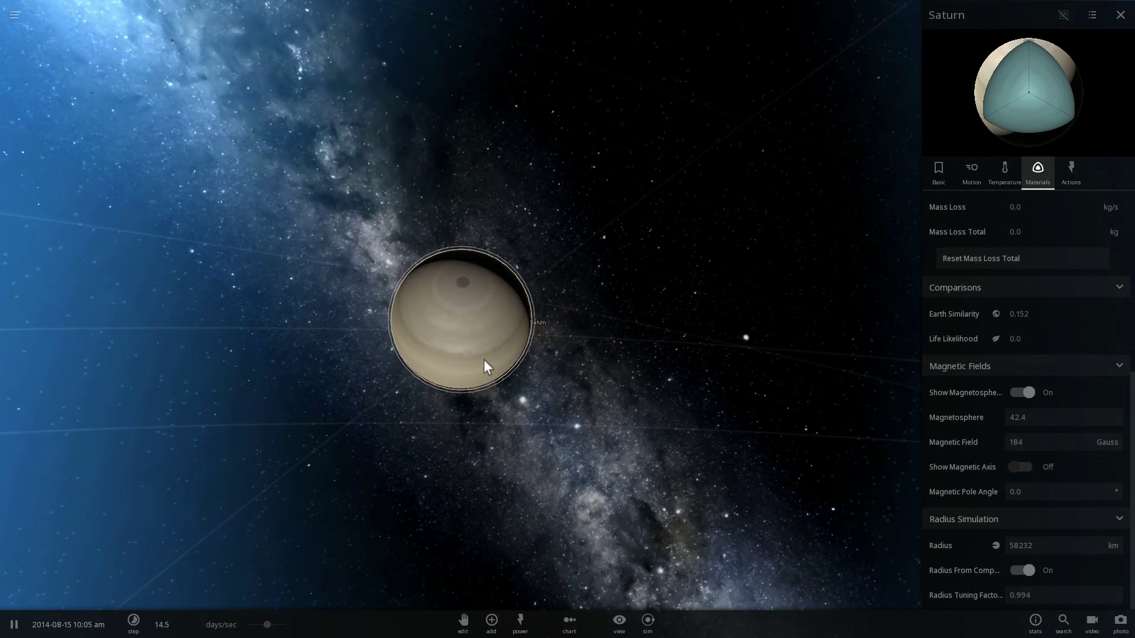
Slow the simulation to about 1.09 hours per second and view Saturn's rotating cloud bands and pole.
drag(267, 625, 239, 627)
scroll(428, 452, up, 2)
drag(527, 285, 532, 323)
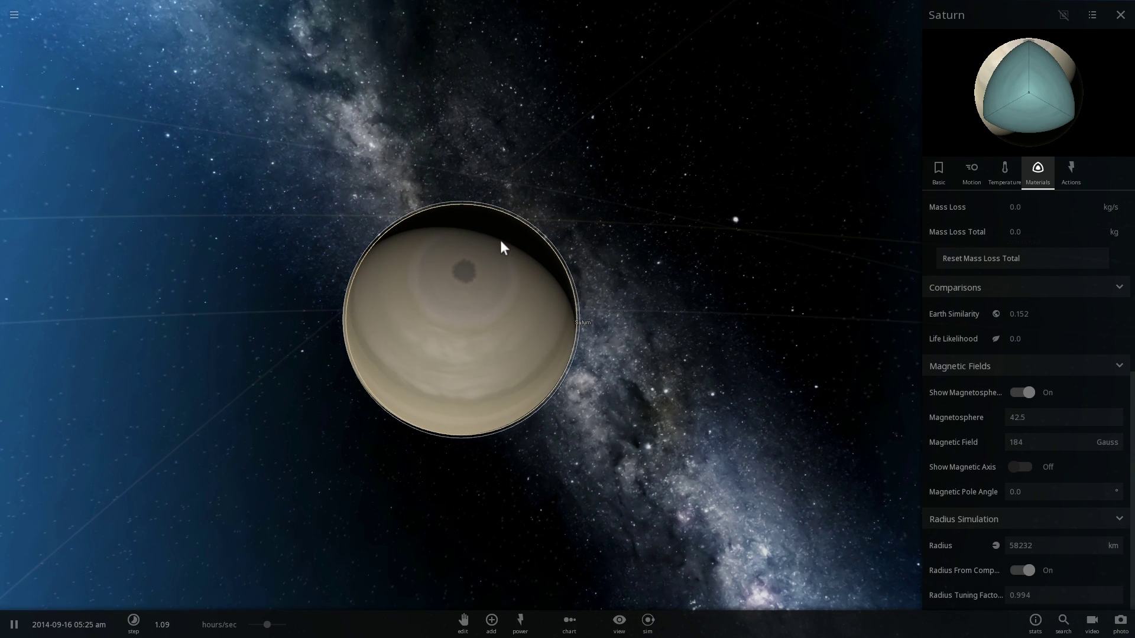
drag(388, 257, 416, 315)
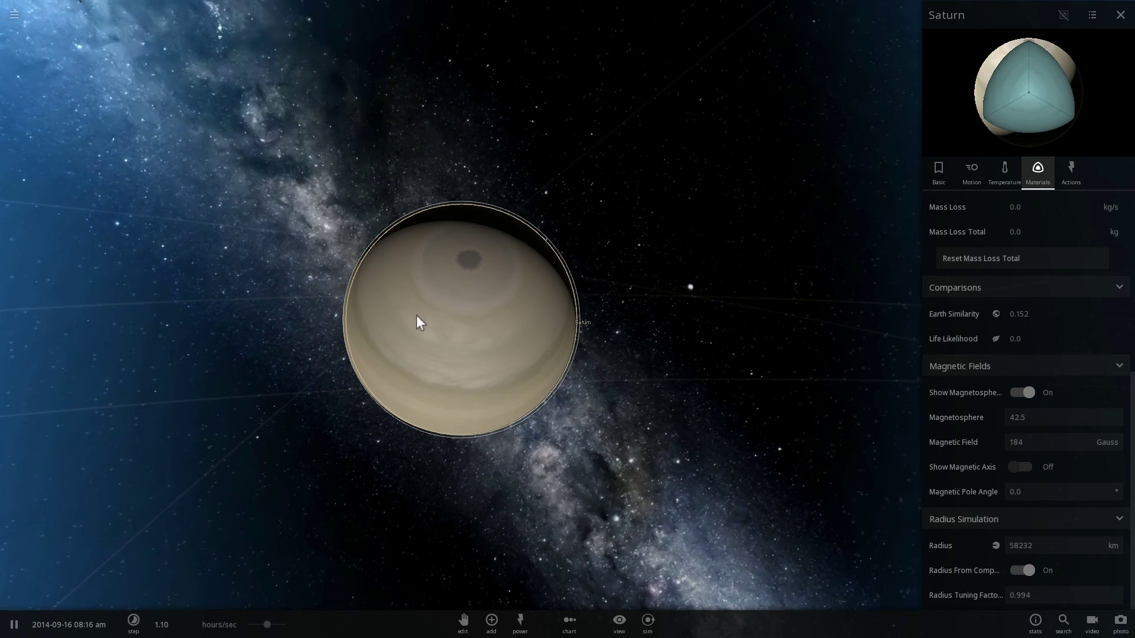
Check Saturn's rotational period in its motion properties and view its whole magnetosphere from outside.
click(981, 178)
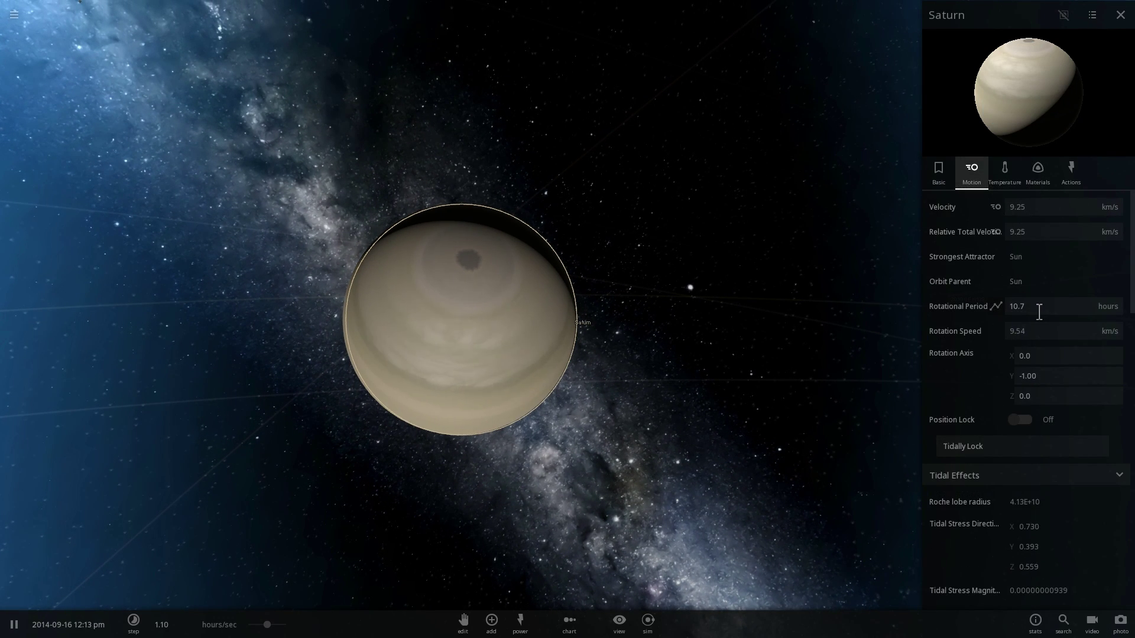
drag(714, 246, 467, 273)
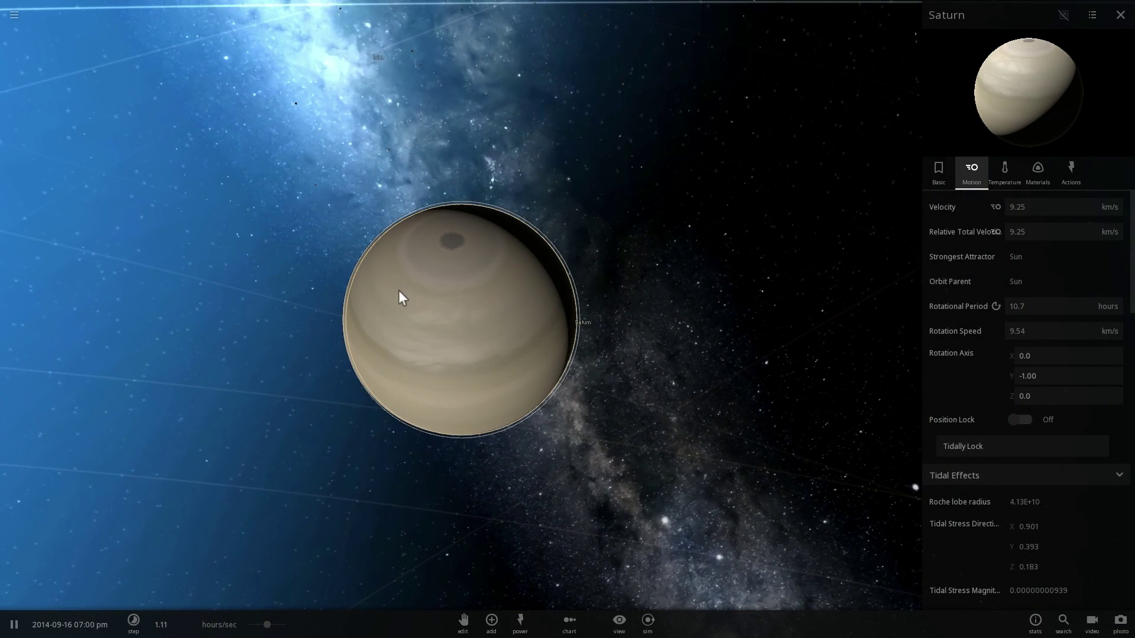
scroll(515, 349, down, 5)
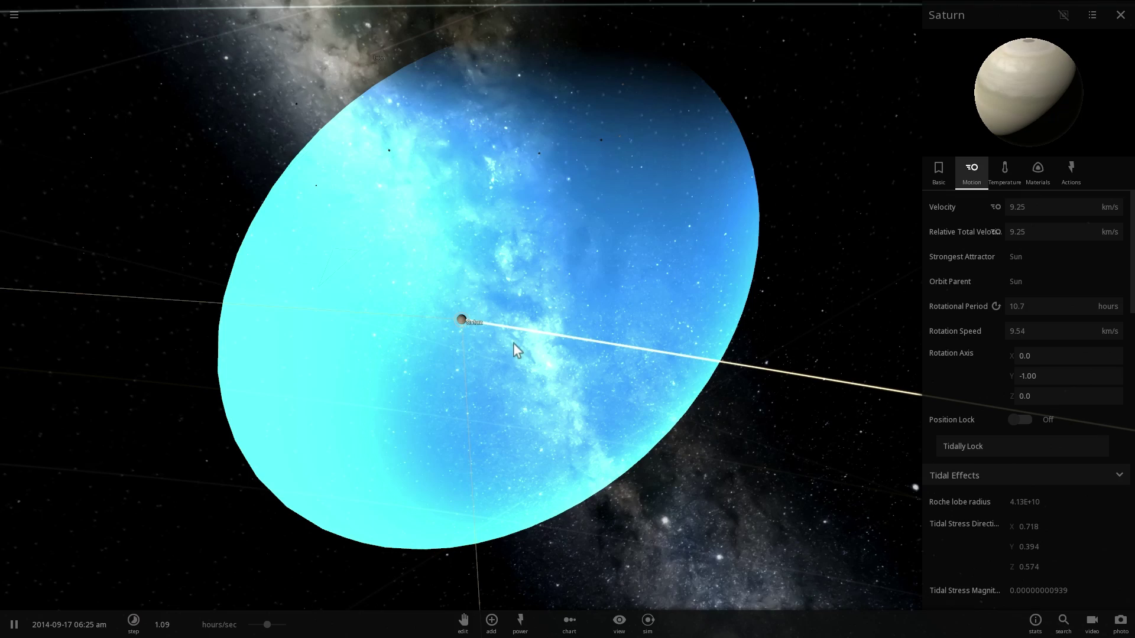
drag(519, 350, 495, 371)
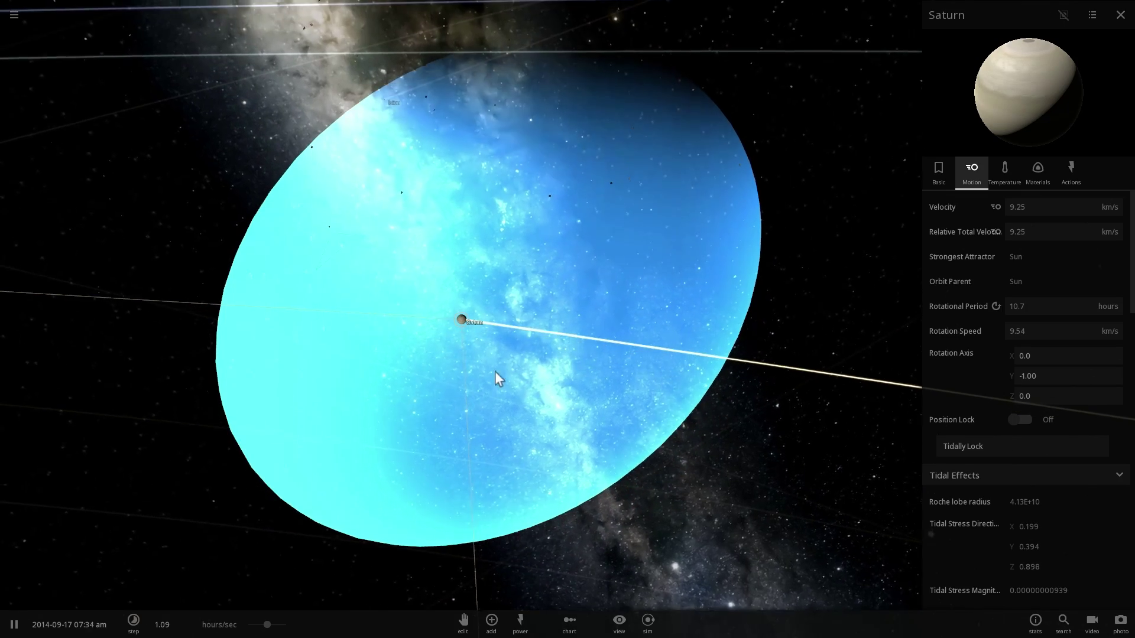
Add the moon Titan in orbit around Saturn inside its magnetosphere and focus on it.
click(492, 624)
click(239, 530)
click(377, 564)
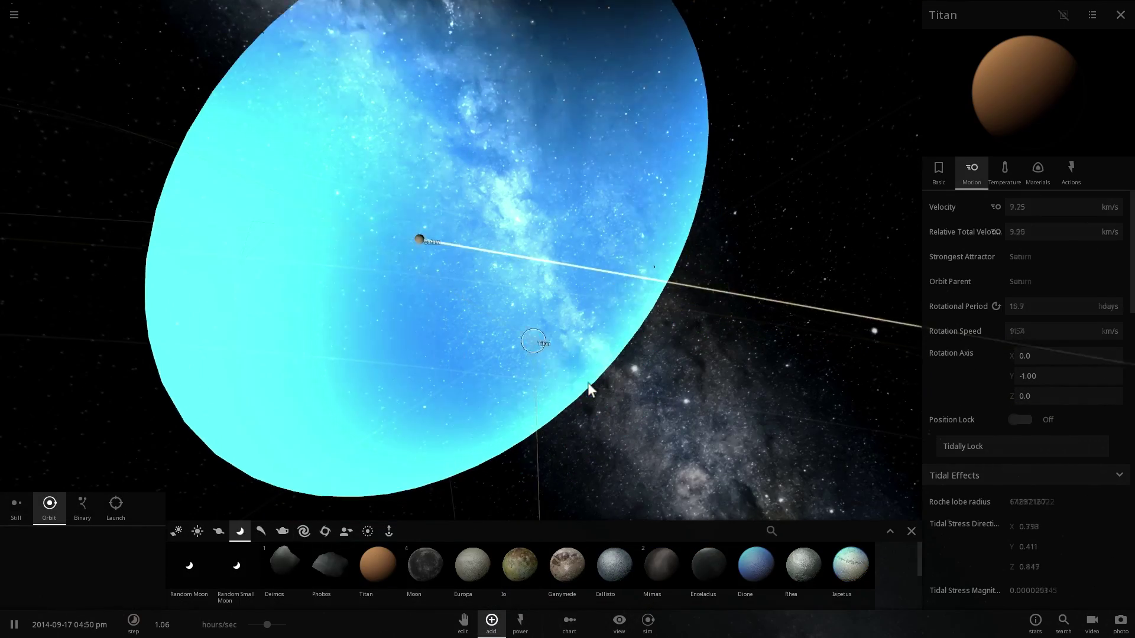
scroll(589, 389, up, 6)
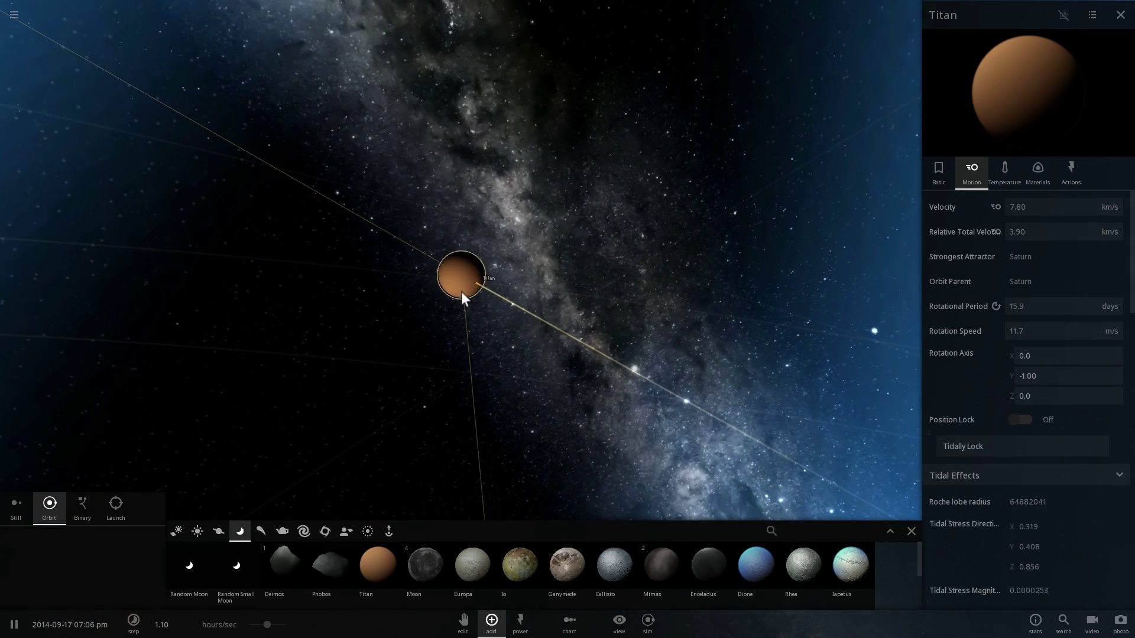
click(460, 292)
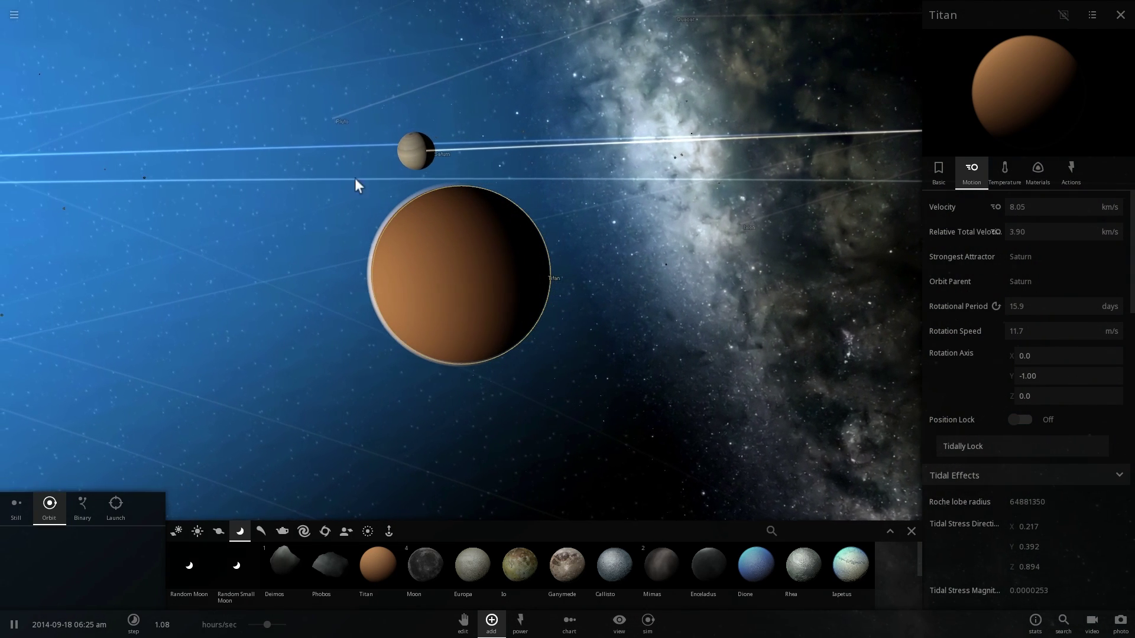
Examine Titan up close and its position within Saturn's magnetosphere from increasing distances.
scroll(473, 260, up, 3)
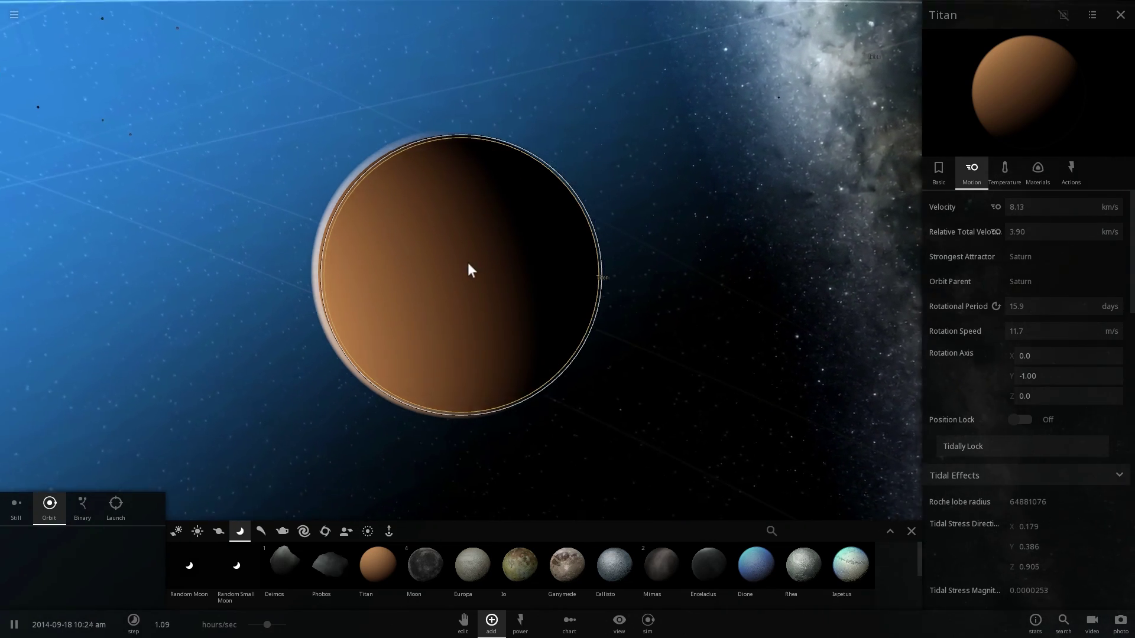
scroll(461, 269, down, 5)
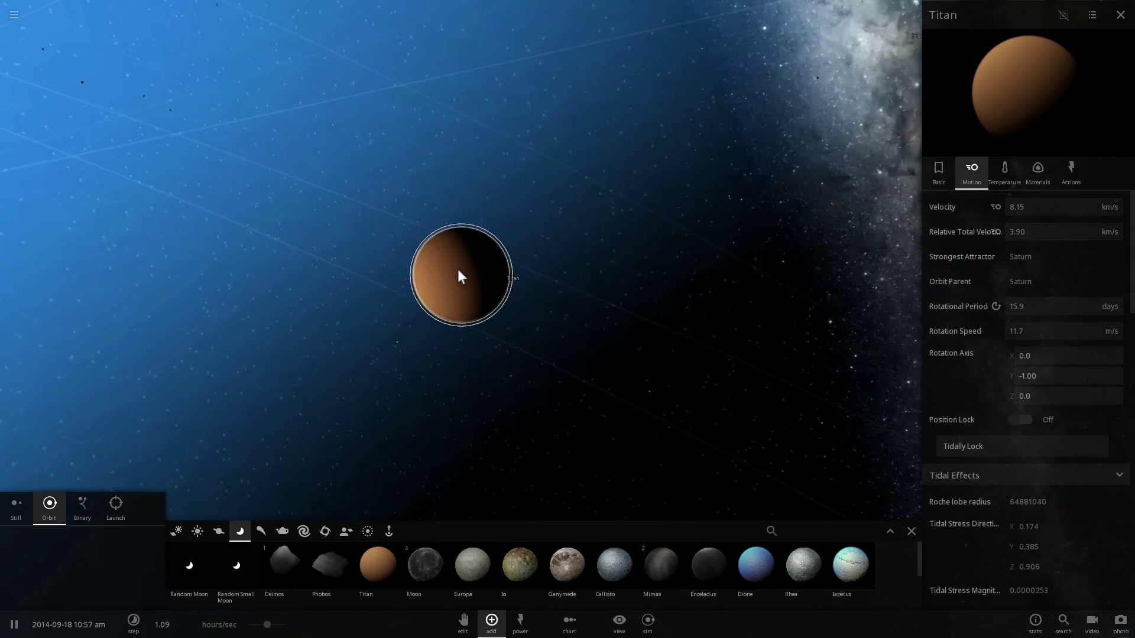
scroll(458, 273, down, 8)
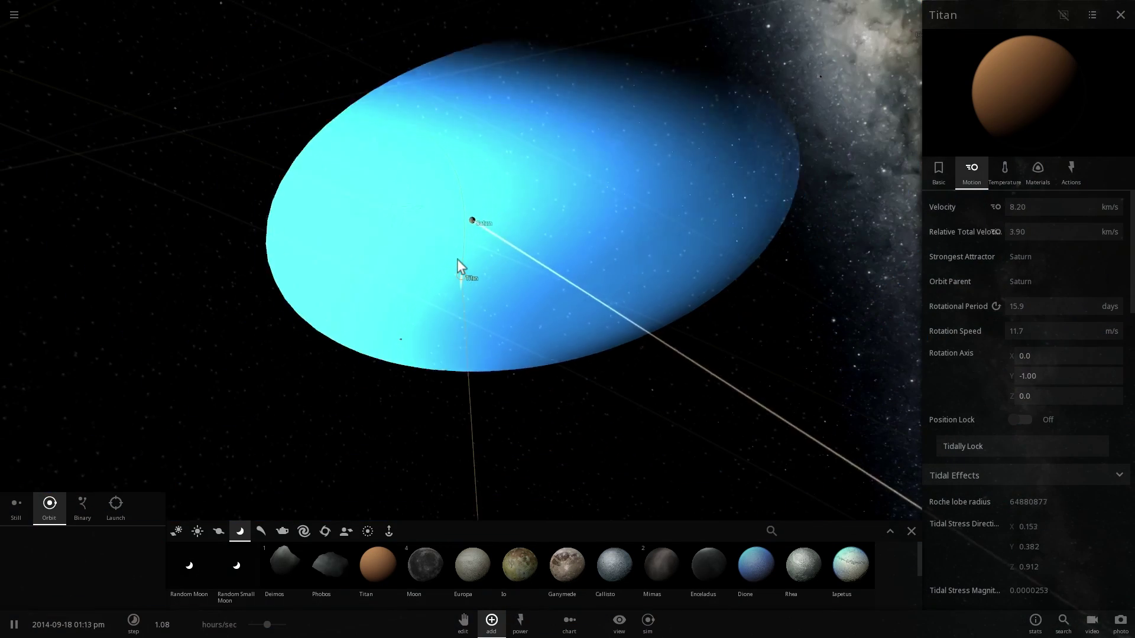
scroll(459, 266, down, 3)
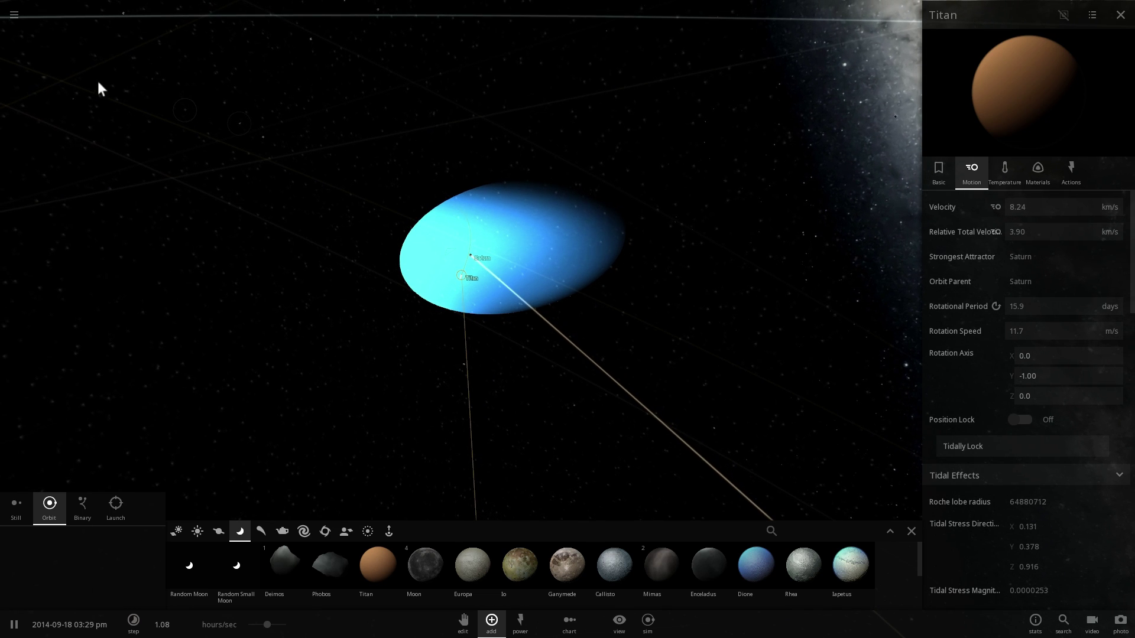
scroll(509, 253, down, 5)
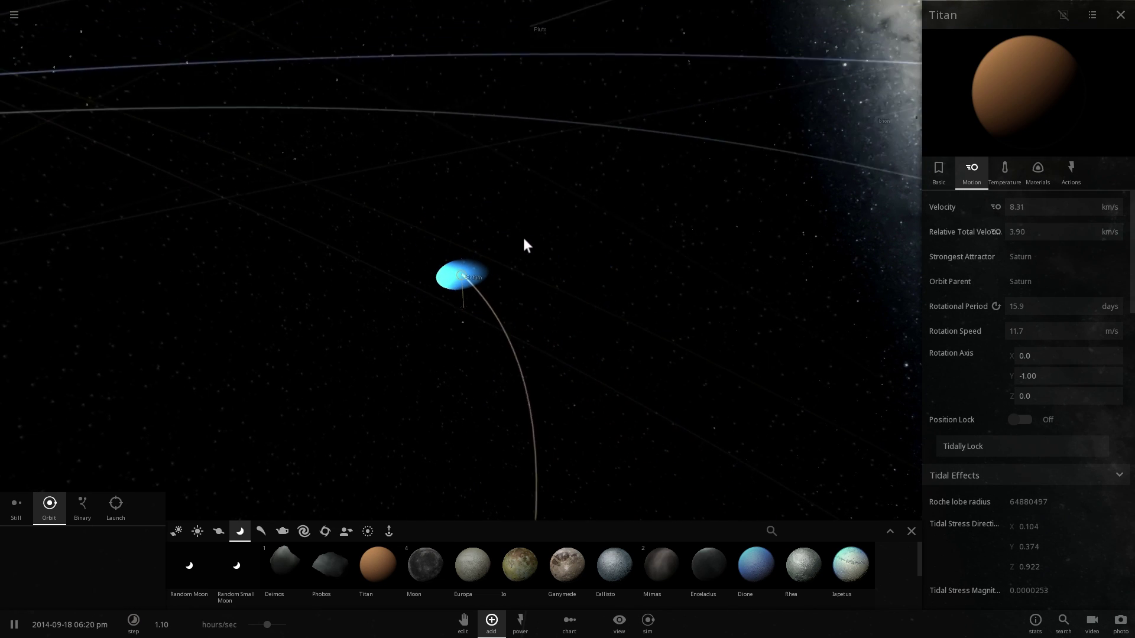
Focus on Uranus and show its magnetosphere through its material properties.
drag(524, 242, 305, 270)
double_click(387, 126)
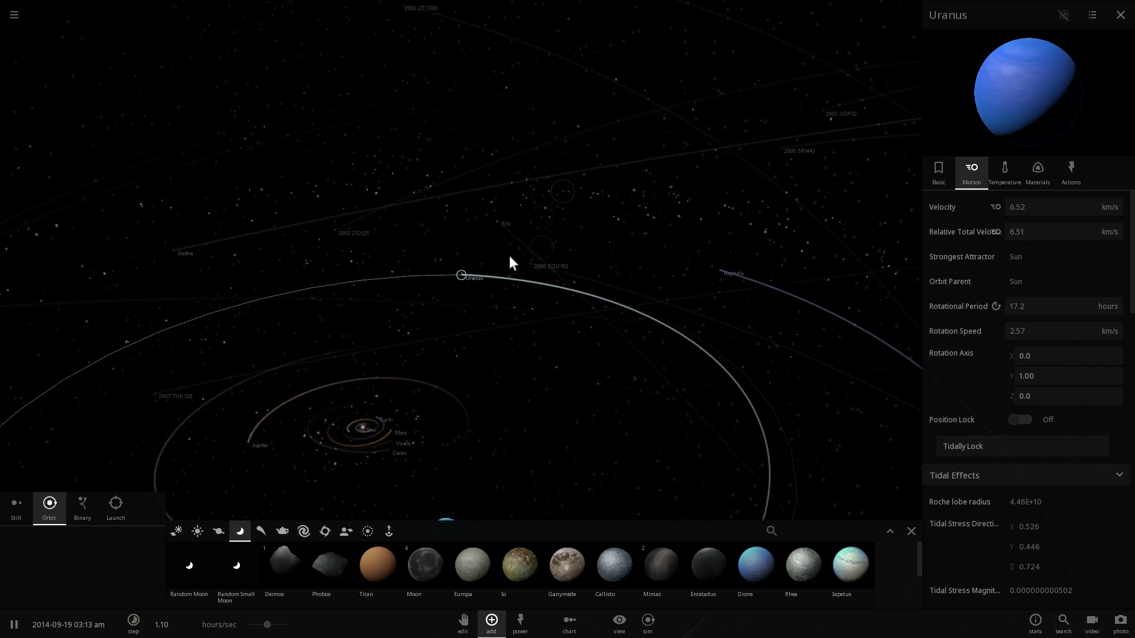
click(1037, 172)
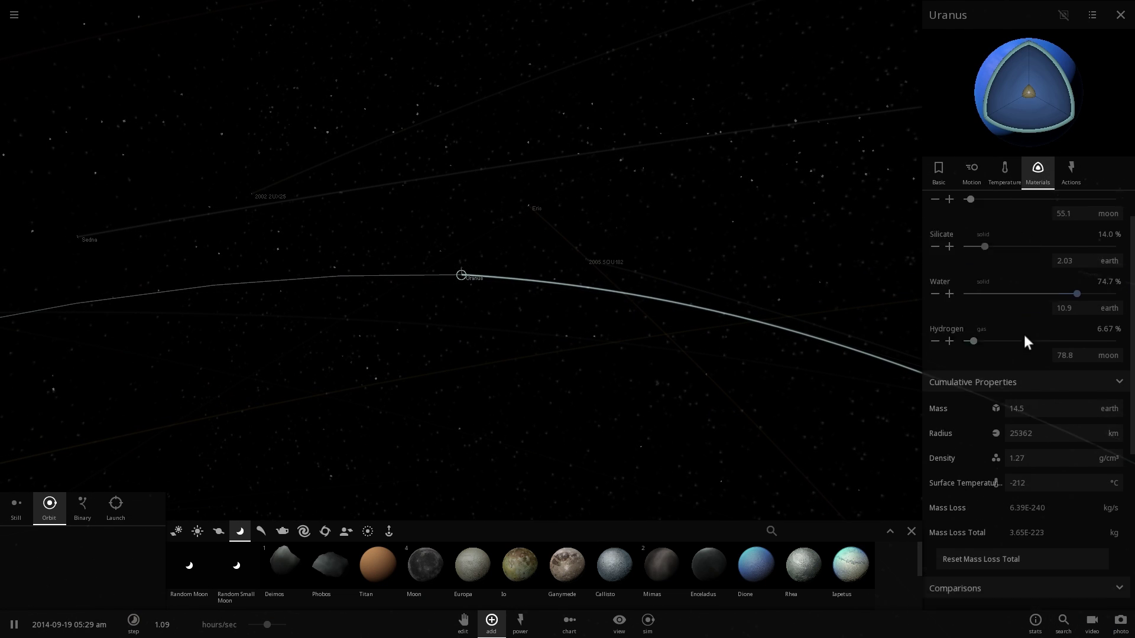
scroll(1025, 341, down, 5)
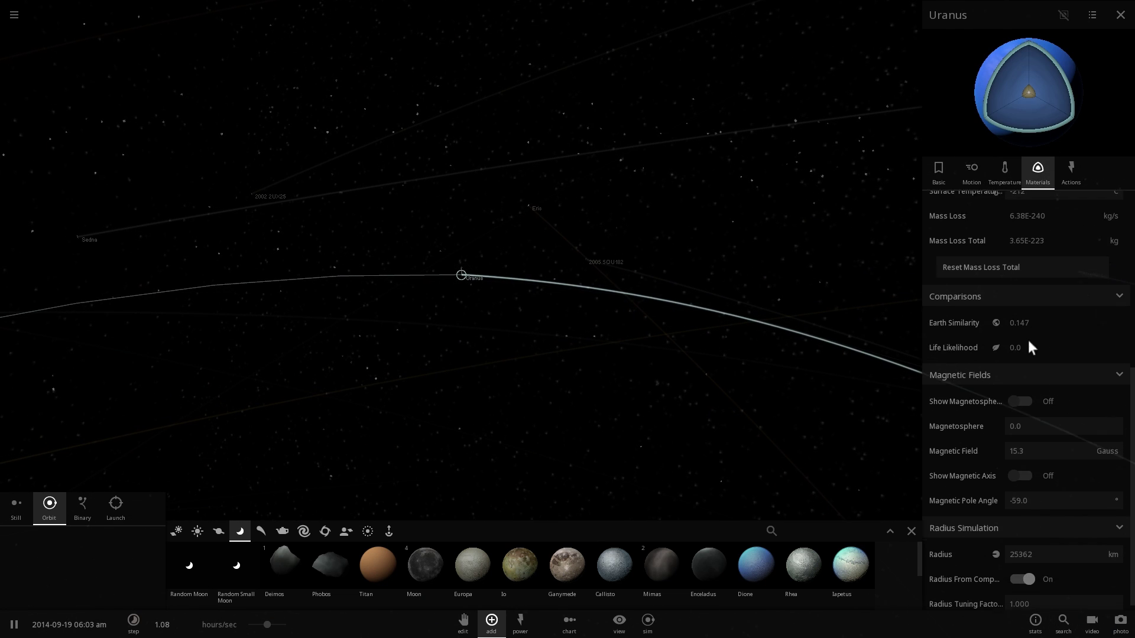
click(1022, 393)
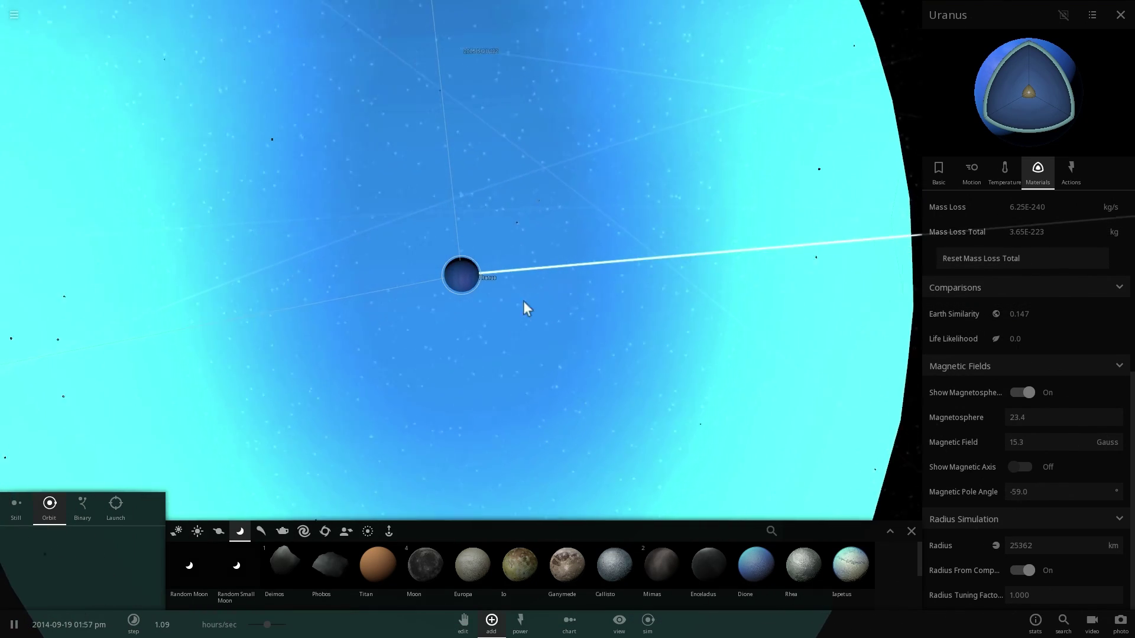
Move in close to Uranus and show its magnetic axis.
drag(525, 300, 586, 246)
scroll(577, 269, up, 3)
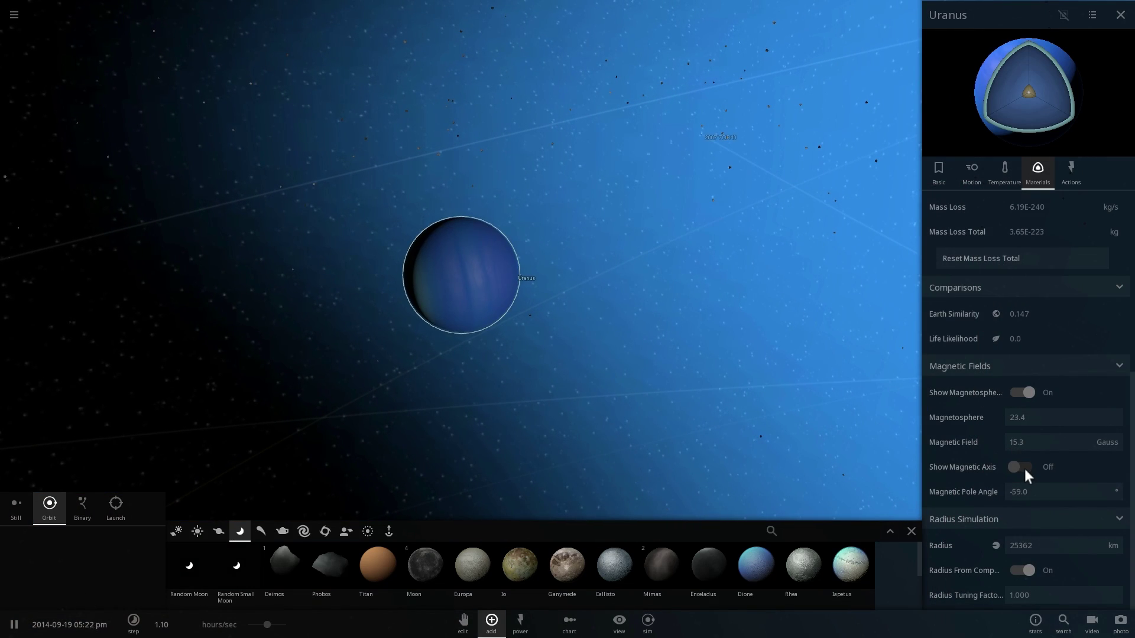
click(1019, 467)
Examine Uranus's magnetic axis from several angles as the planet rotates and open its motion properties.
drag(557, 299, 650, 304)
right_drag(584, 302, 619, 233)
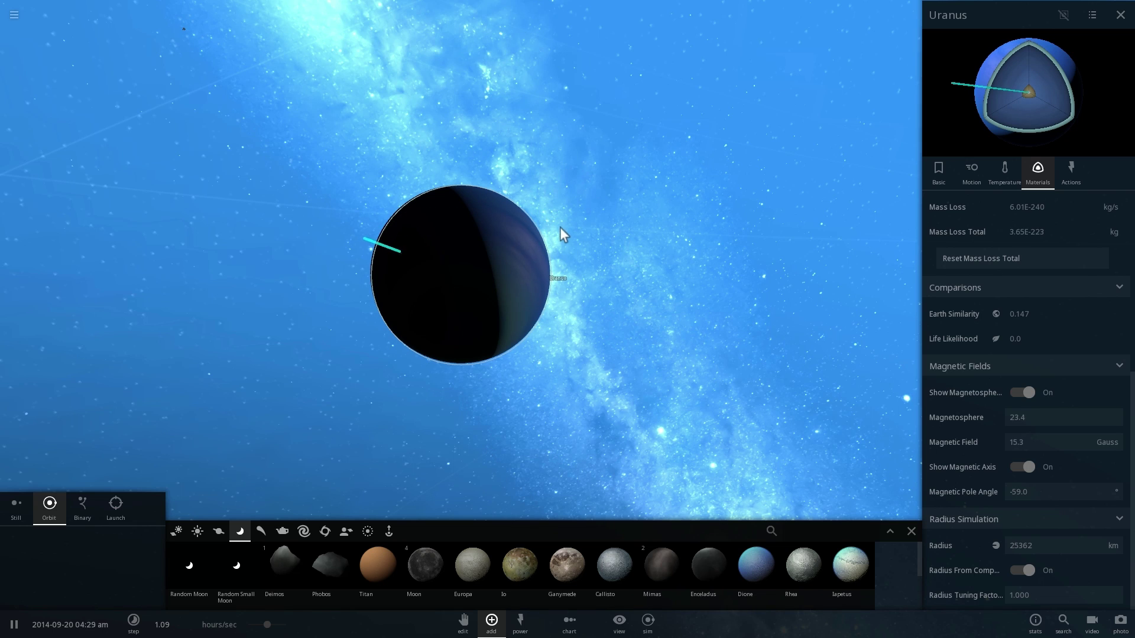
right_drag(559, 227, 552, 256)
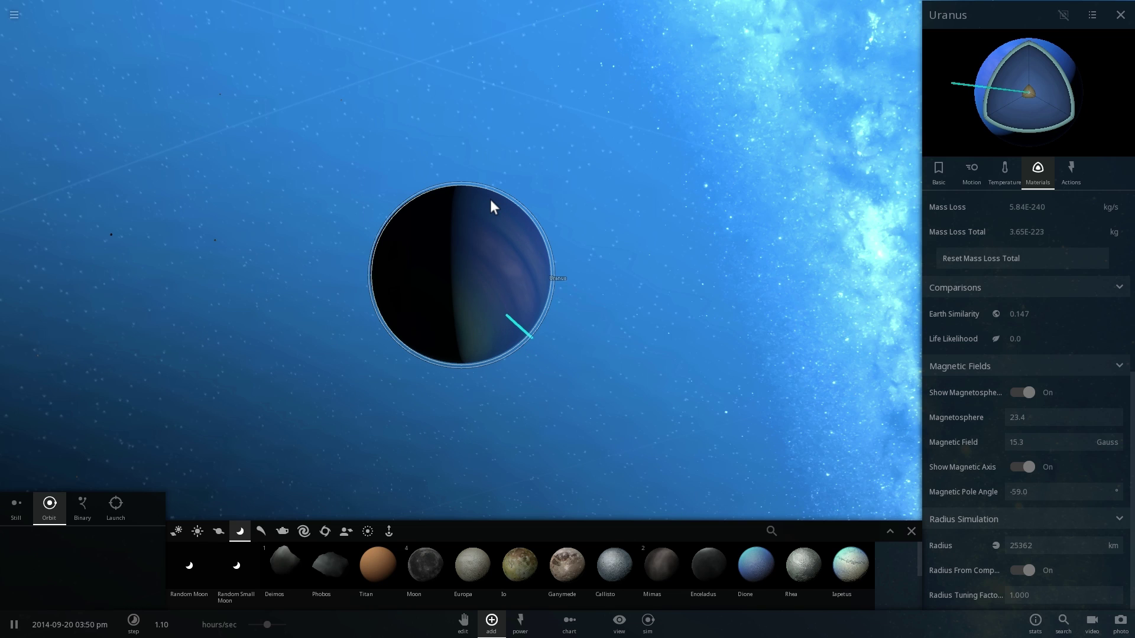
right_drag(579, 205, 566, 205)
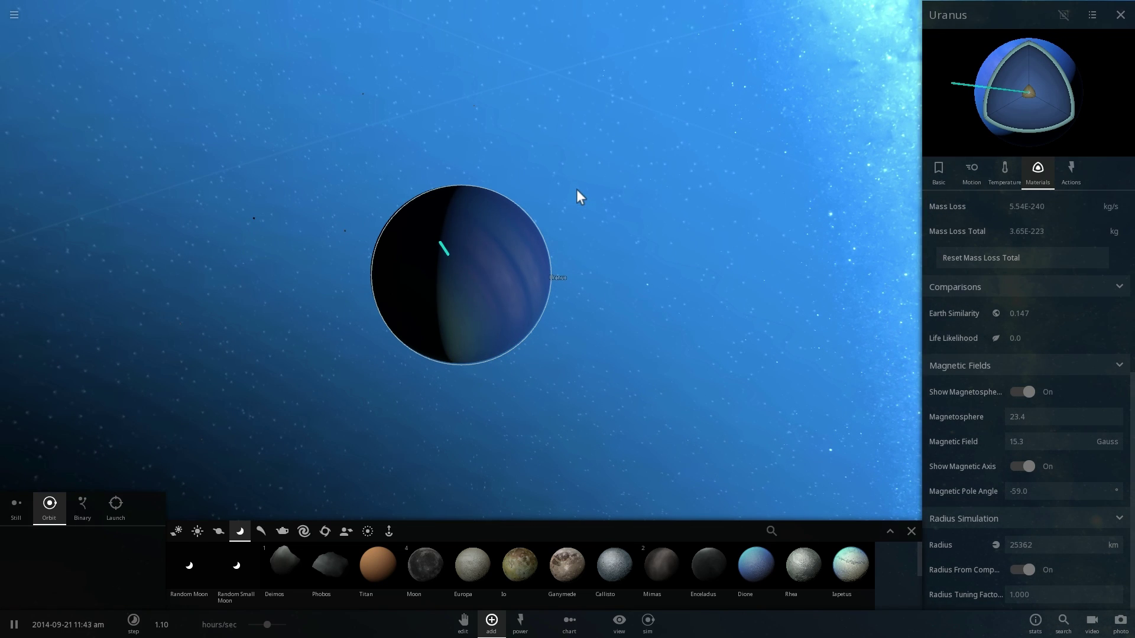
drag(572, 196, 543, 307)
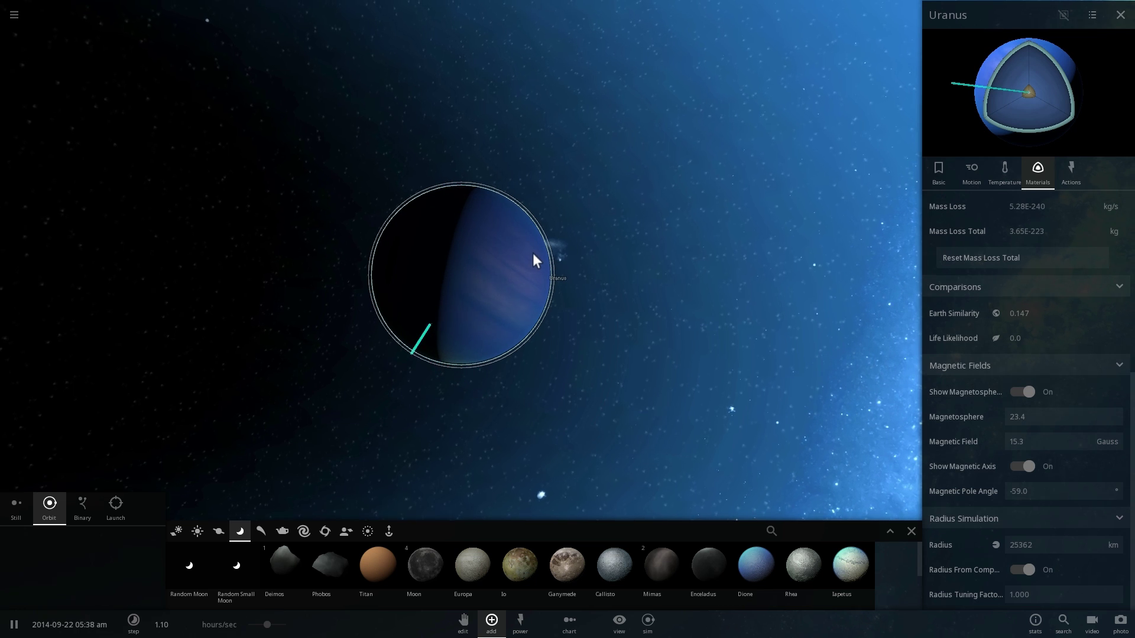
scroll(506, 260, up, 3)
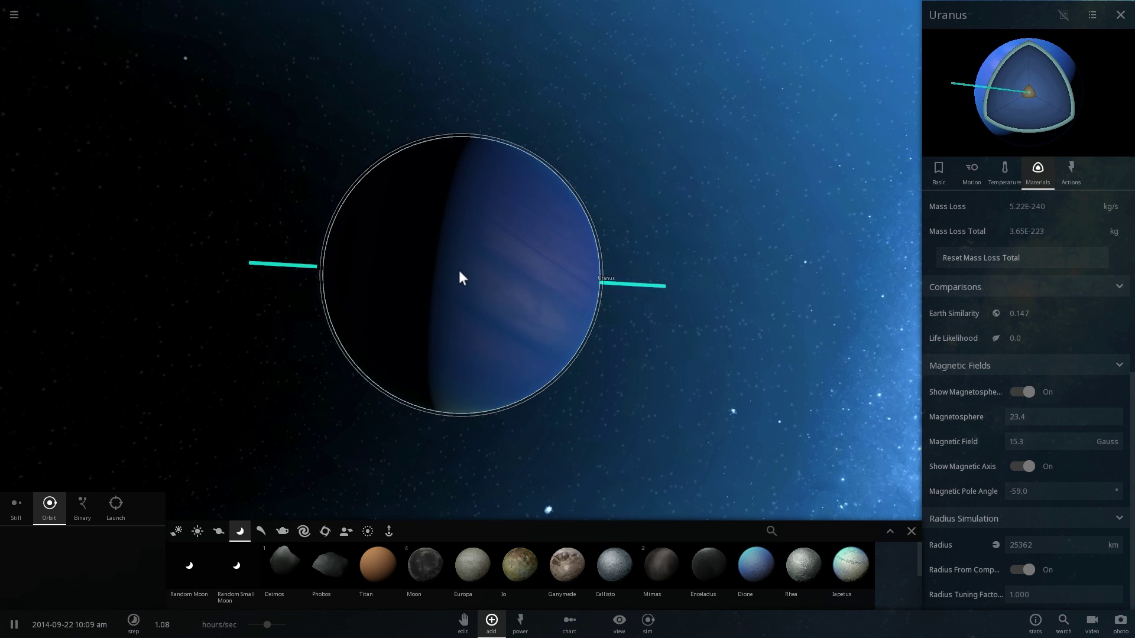
scroll(978, 248, up, 3)
scroll(977, 243, up, 3)
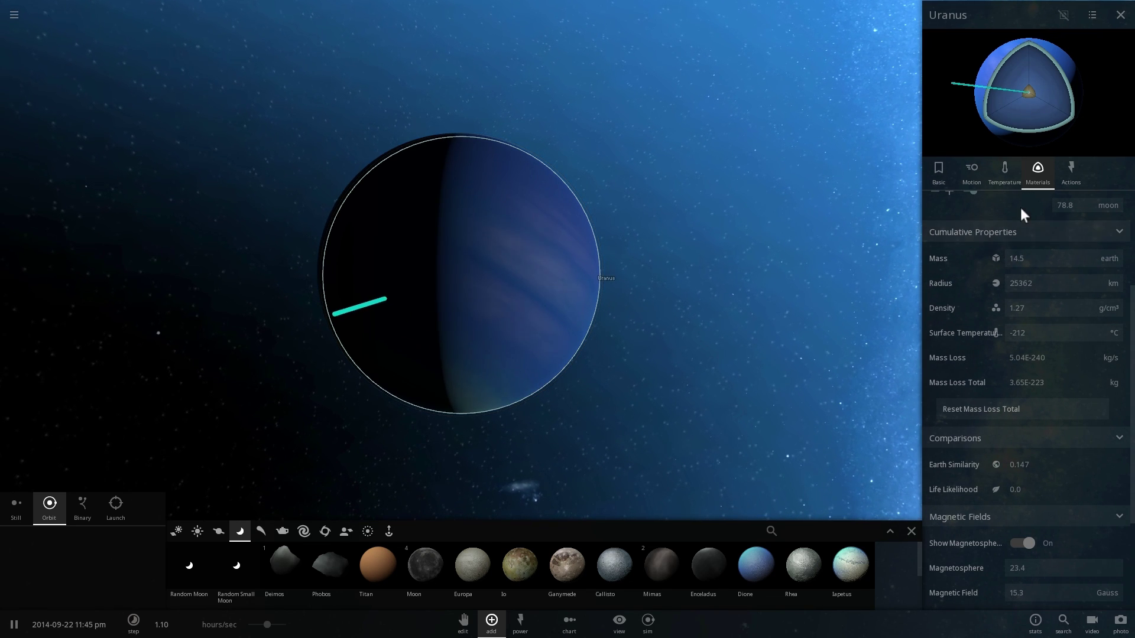
click(964, 174)
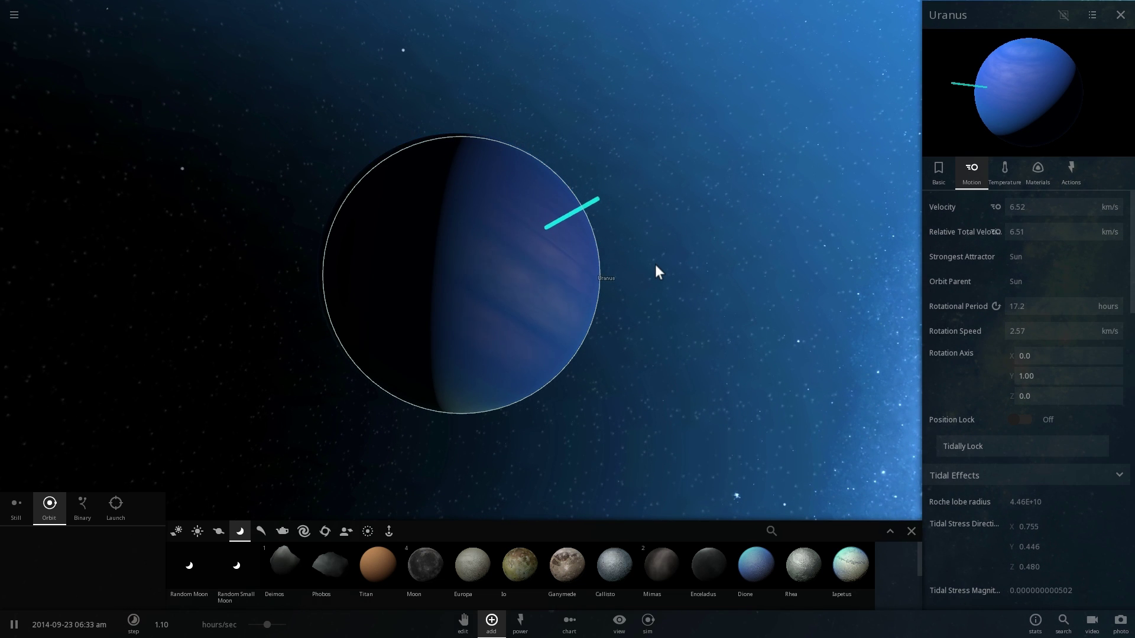
Focus on Neptune and show its magnetosphere and magnetic axis through its material properties.
scroll(657, 254, down, 2)
scroll(658, 253, down, 3)
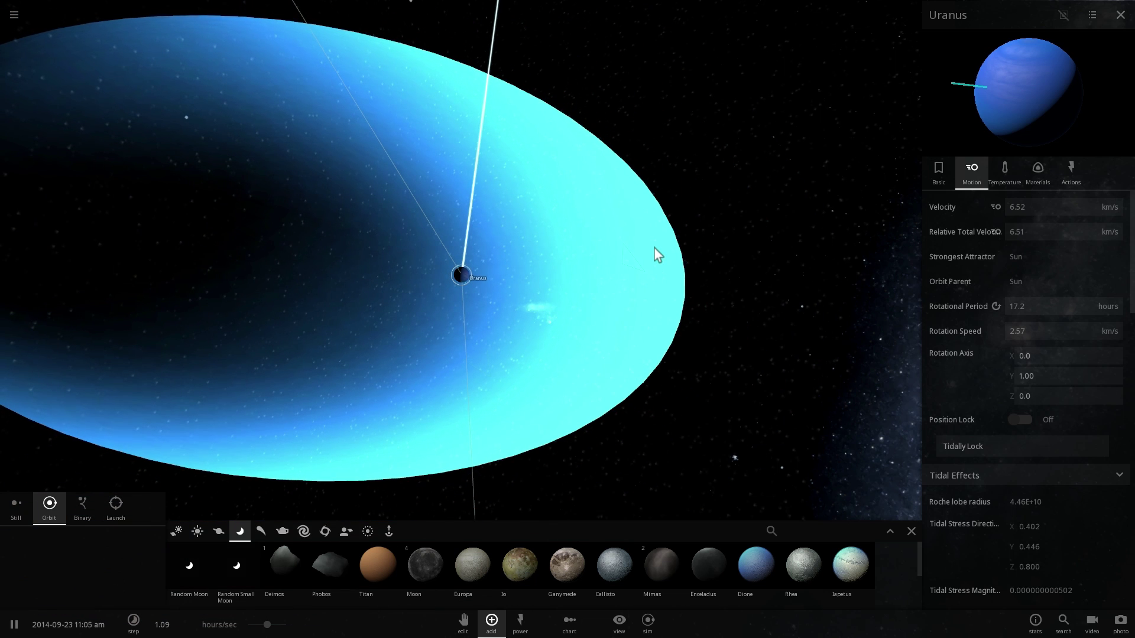
scroll(653, 246, down, 5)
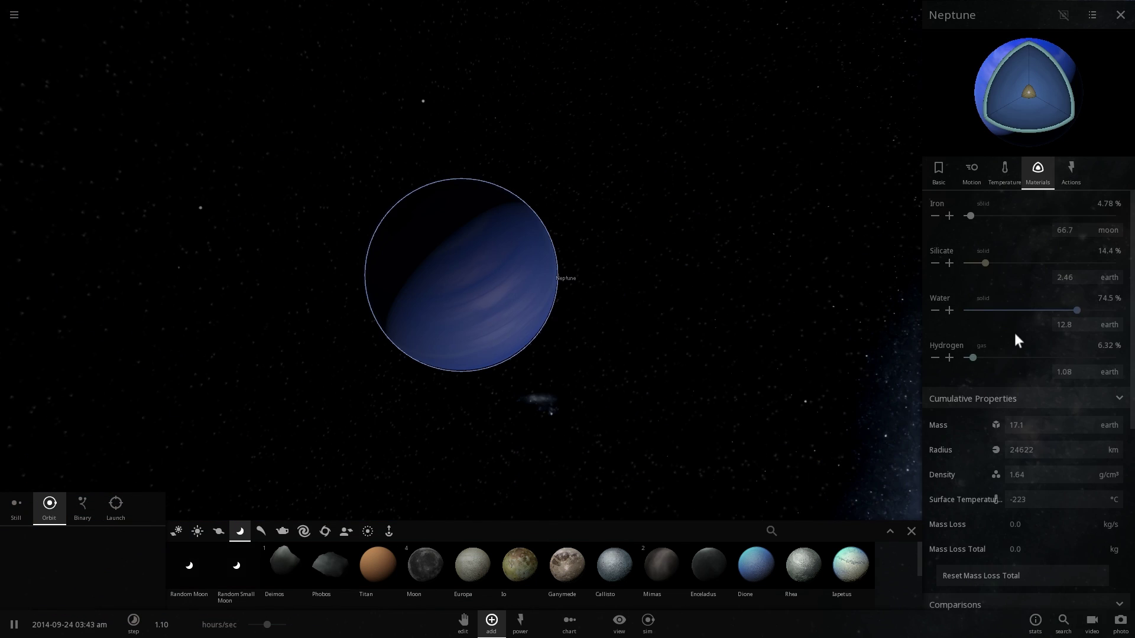
scroll(1015, 338, down, 5)
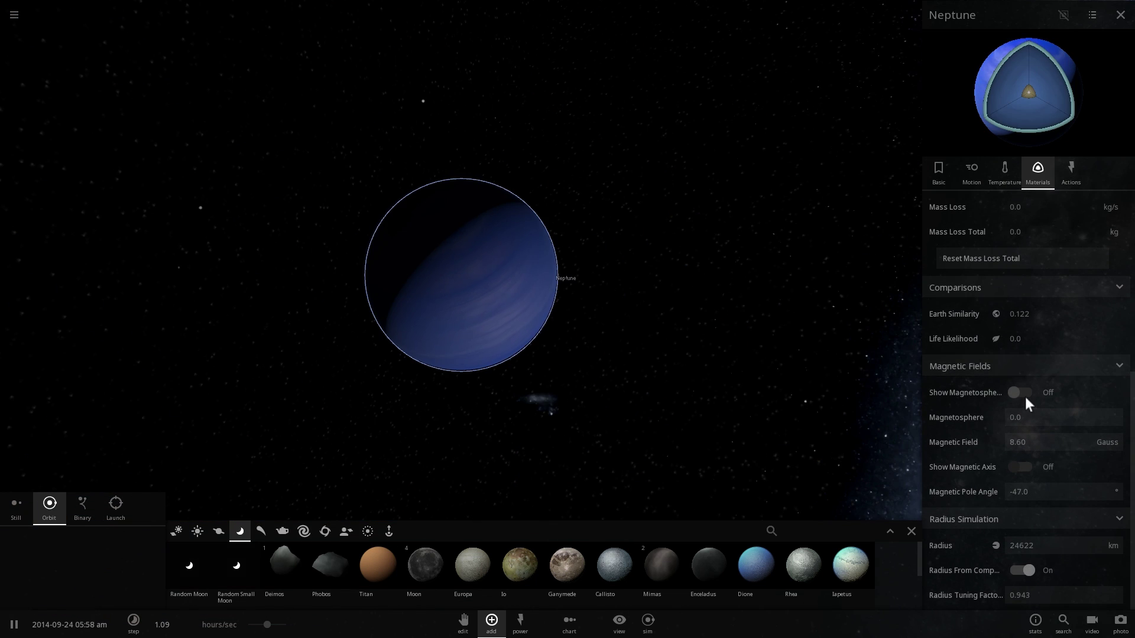
click(1025, 396)
scroll(776, 383, down, 3)
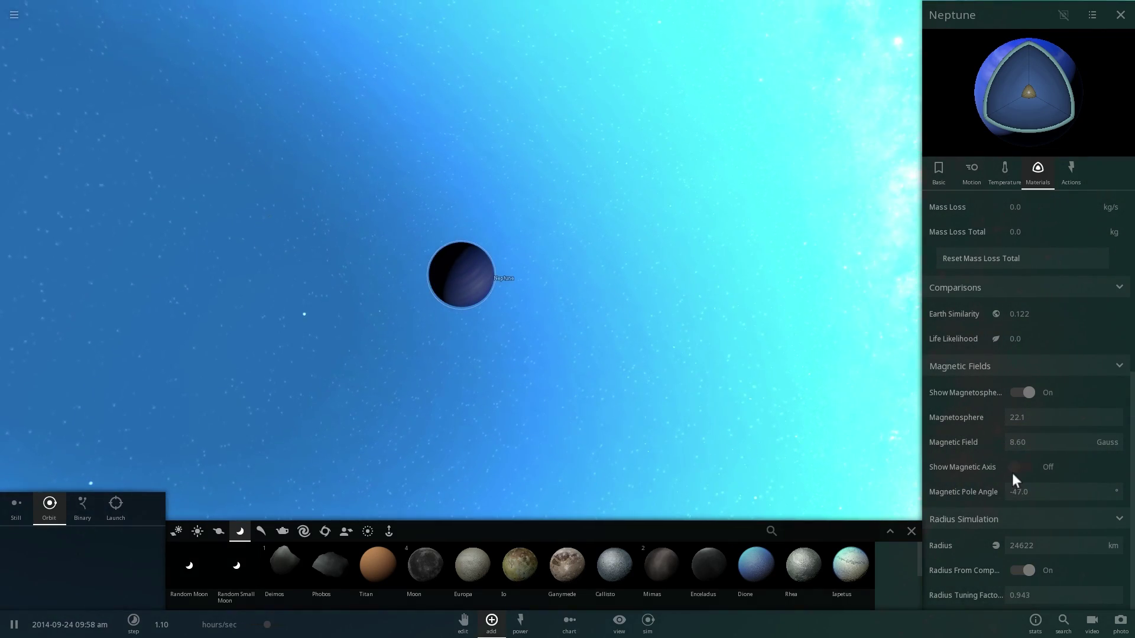
click(1013, 468)
Examine Neptune's magnetic axis up close from several angles as the planet rotates.
scroll(591, 284, up, 3)
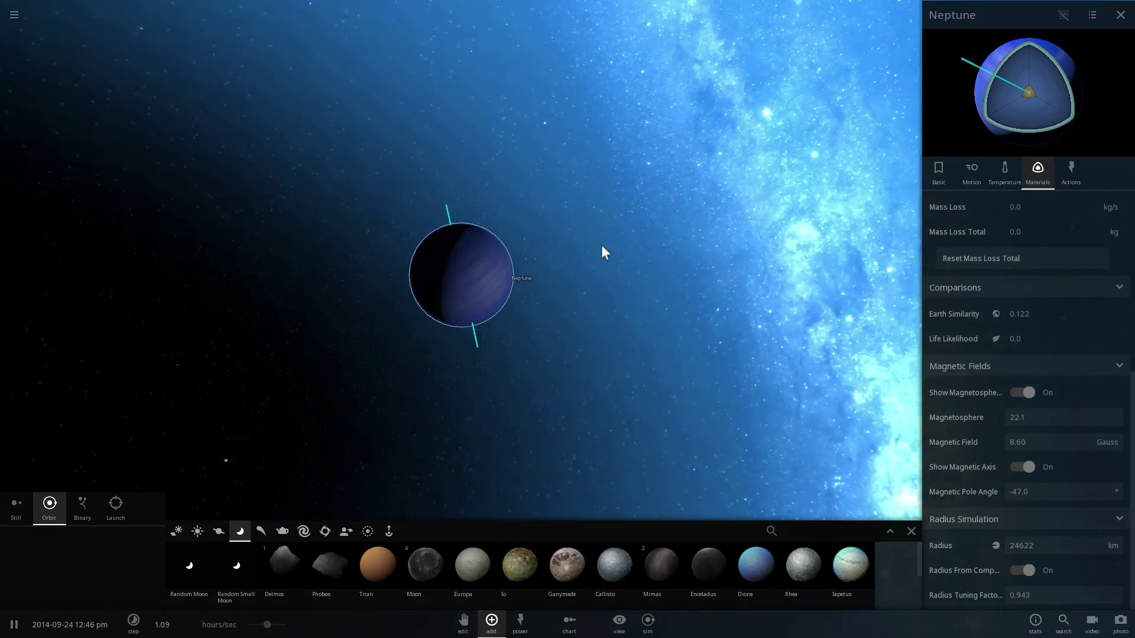
drag(604, 243, 579, 257)
scroll(590, 251, up, 2)
scroll(582, 255, up, 3)
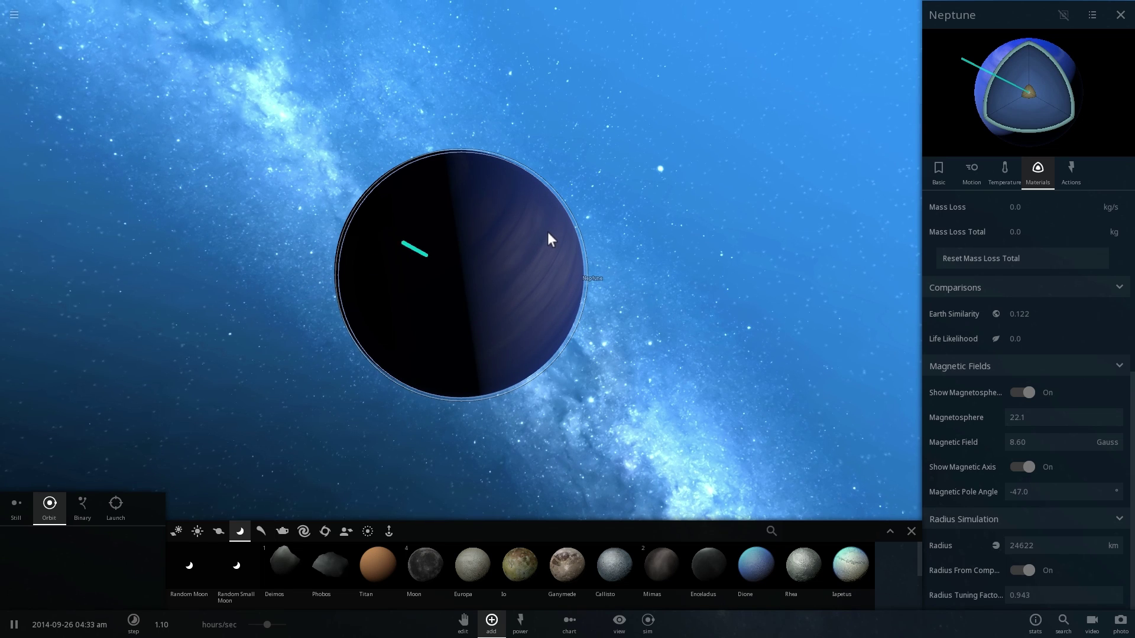
drag(548, 230, 562, 206)
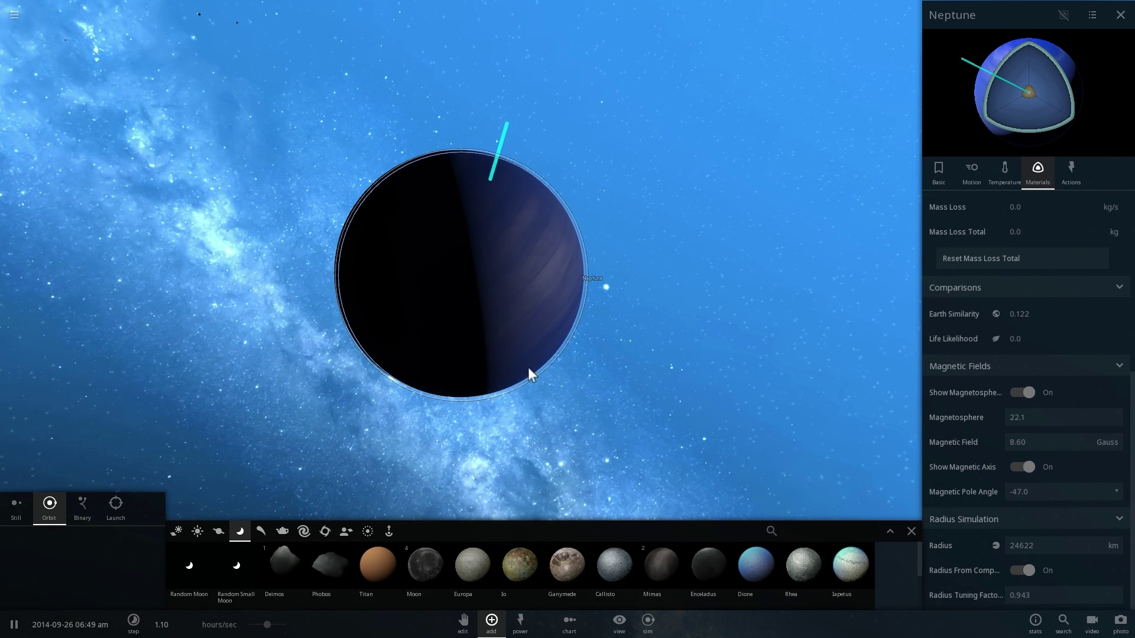
drag(542, 332, 560, 303)
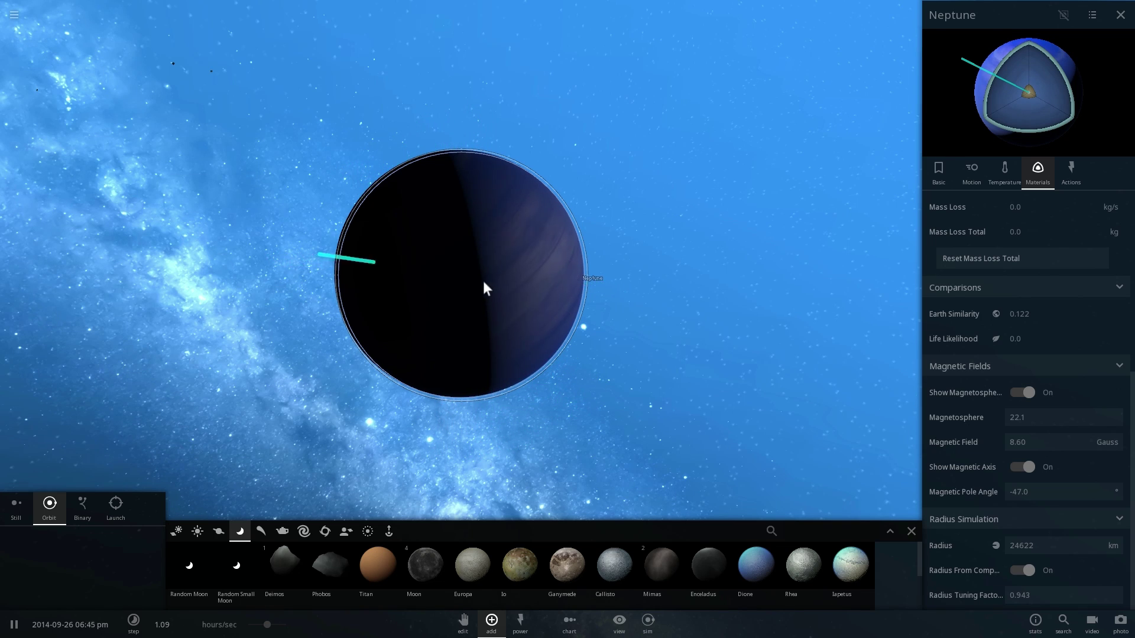
drag(456, 266, 374, 353)
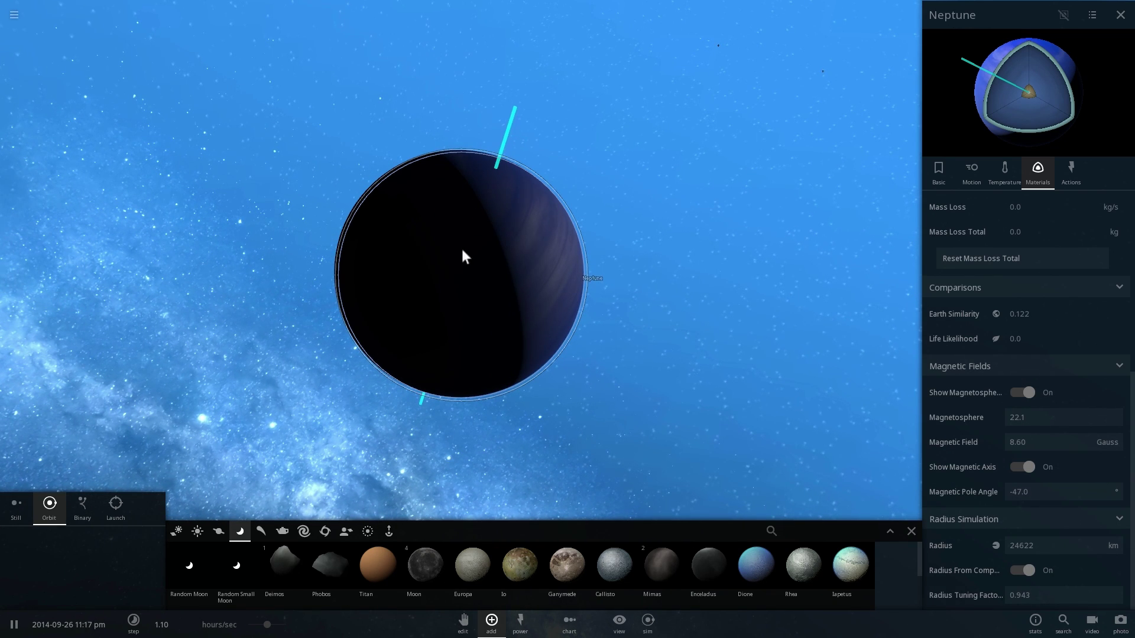
drag(499, 261, 527, 243)
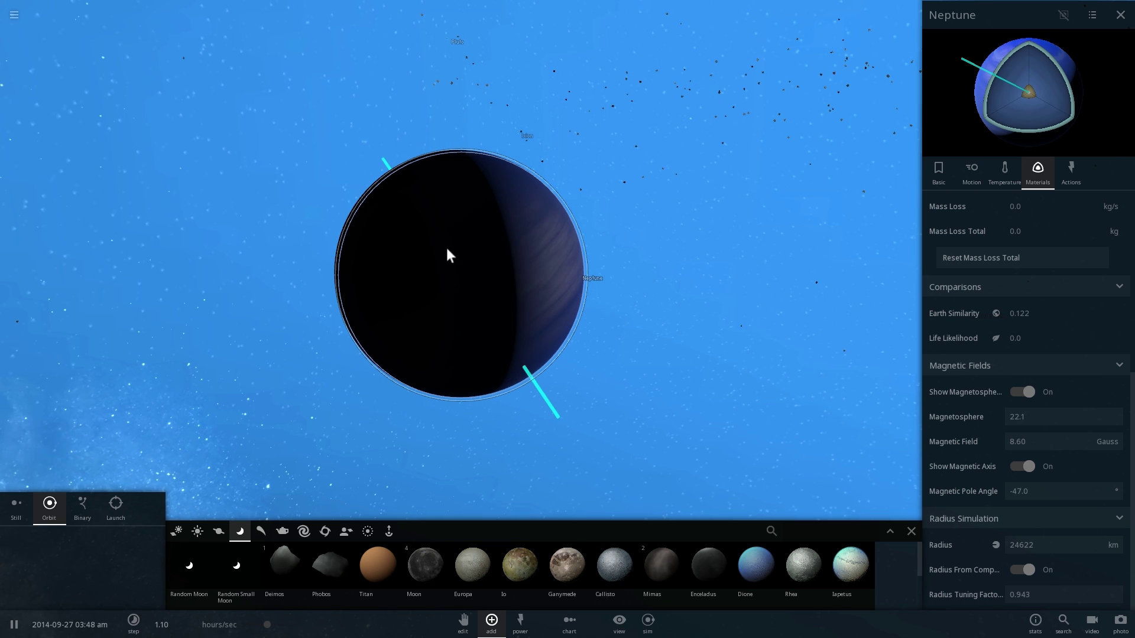
drag(449, 254, 367, 219)
drag(501, 329, 488, 297)
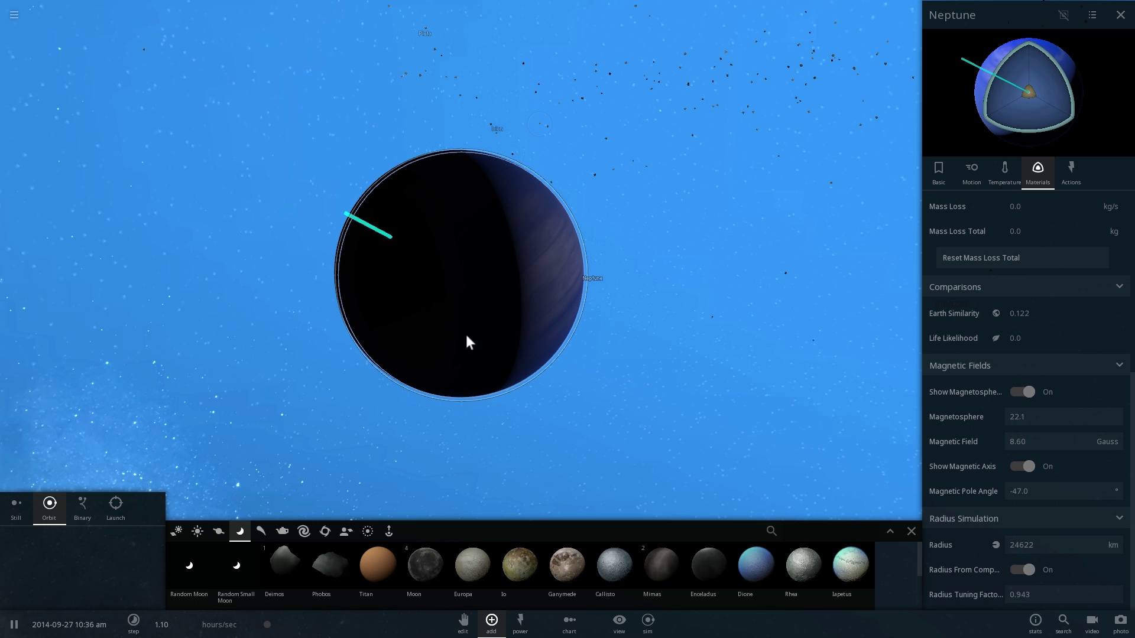
drag(532, 263, 521, 313)
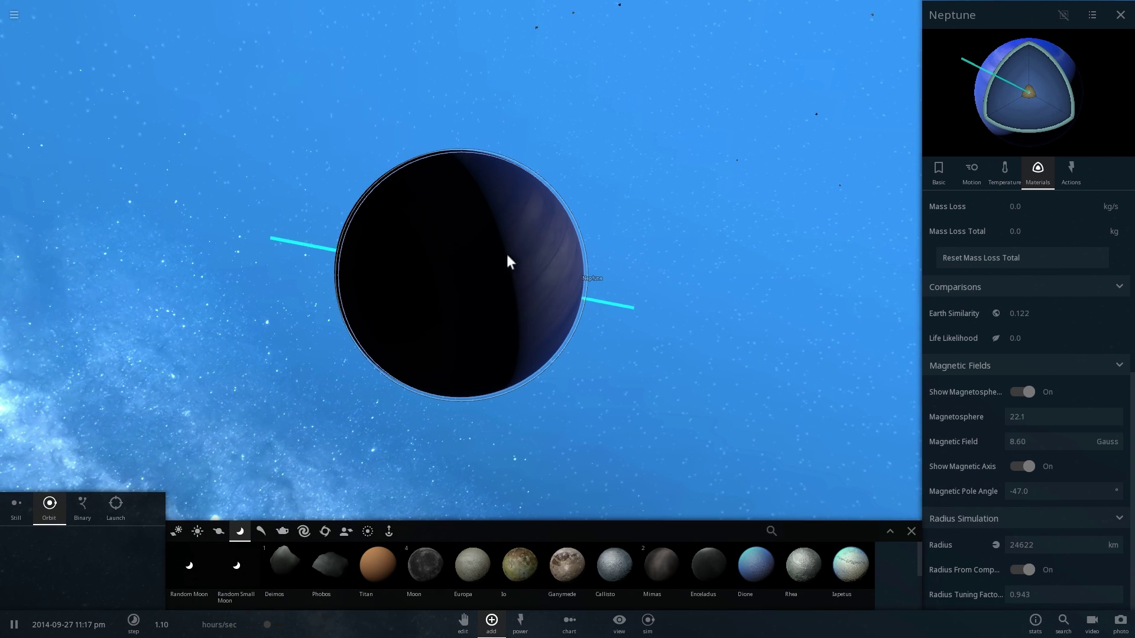
Compare Neptune's magnetosphere with those of the other giant planets from far outside its orbit.
scroll(517, 270, down, 5)
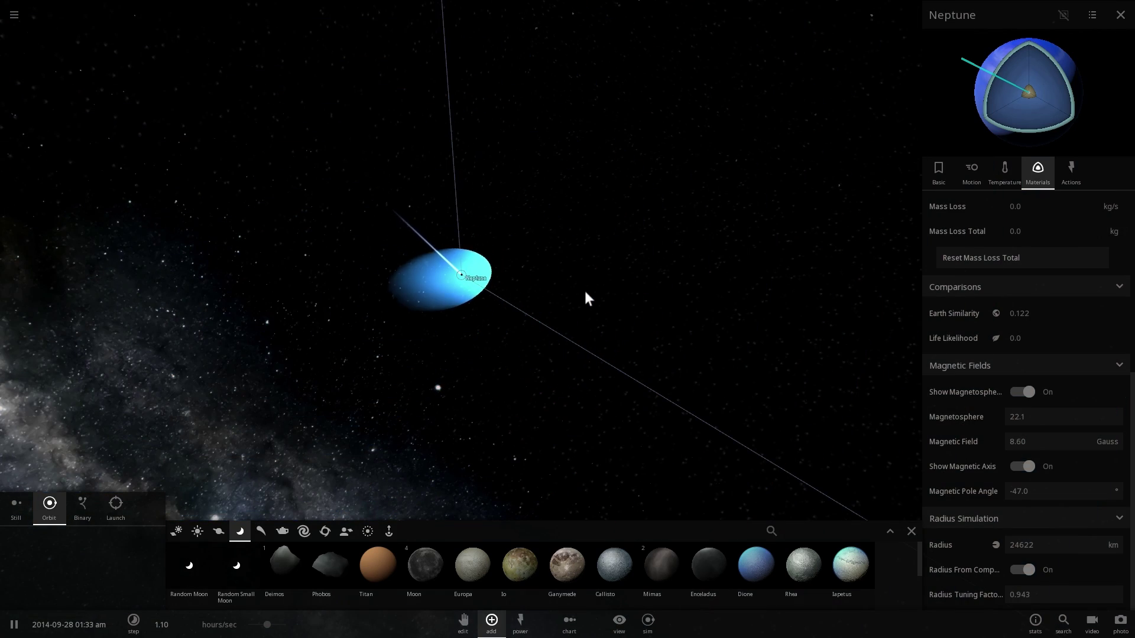
scroll(585, 298, down, 3)
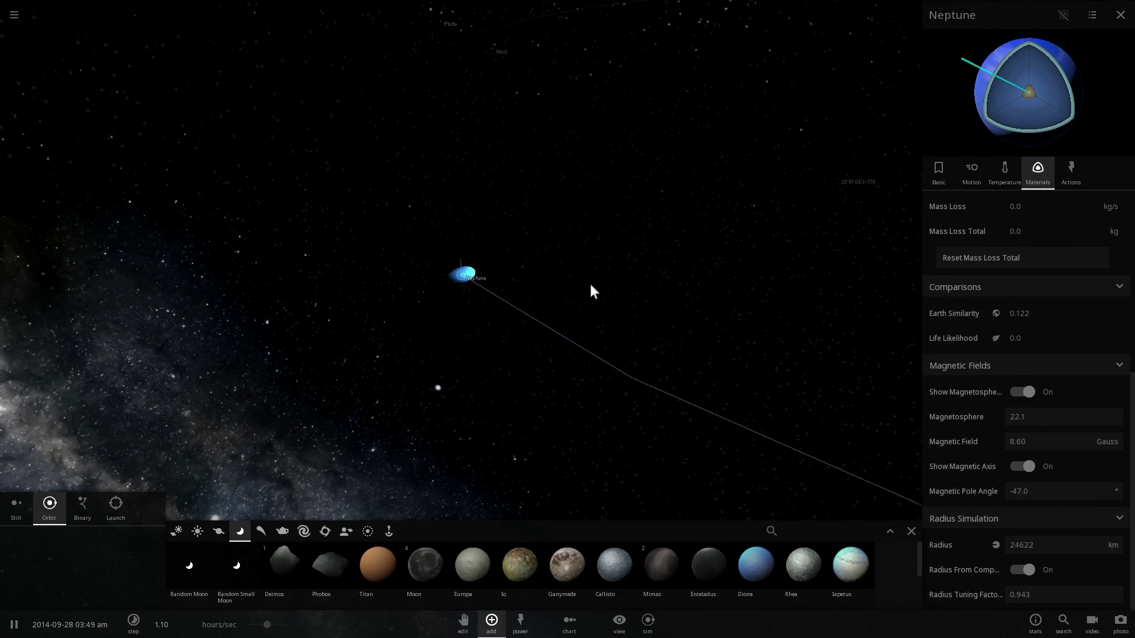
scroll(590, 284, down, 3)
drag(582, 274, 612, 293)
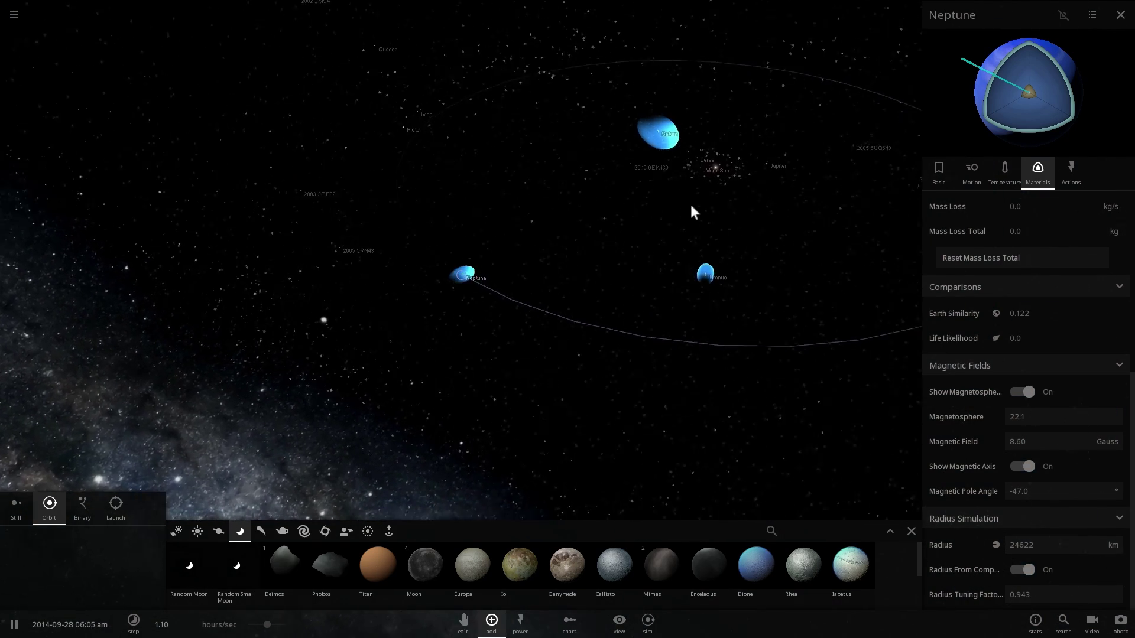
Inspect the magnetic properties of Mercury and Earth and compare their magnetospheres with the giant planets' from a distance.
click(727, 139)
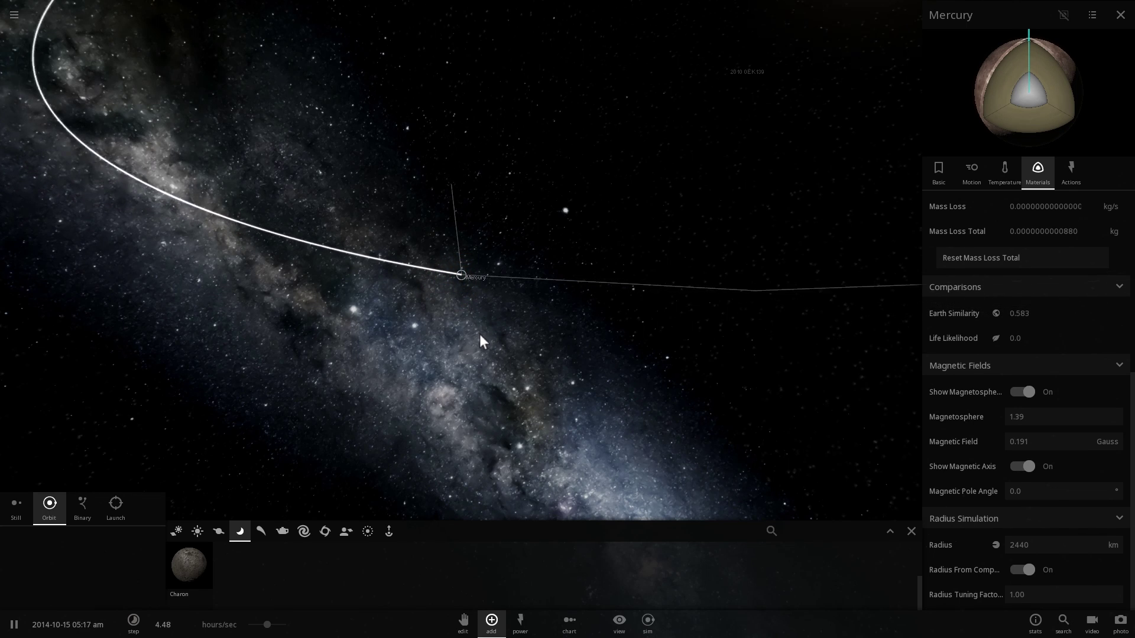
scroll(480, 335, down, 5)
drag(464, 345, 428, 339)
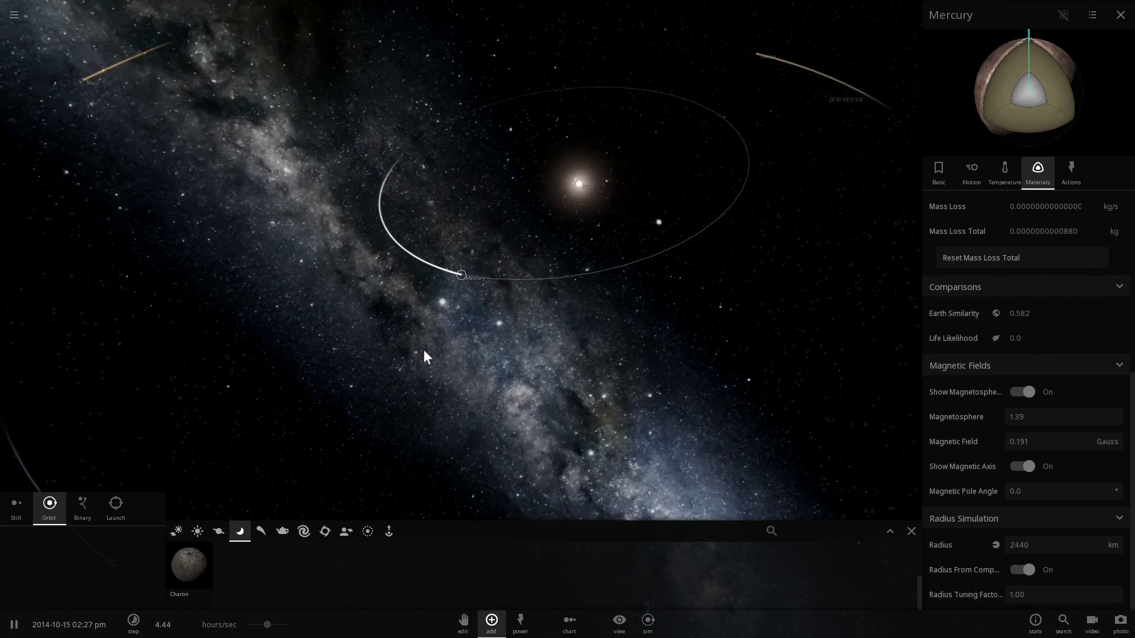
click(310, 403)
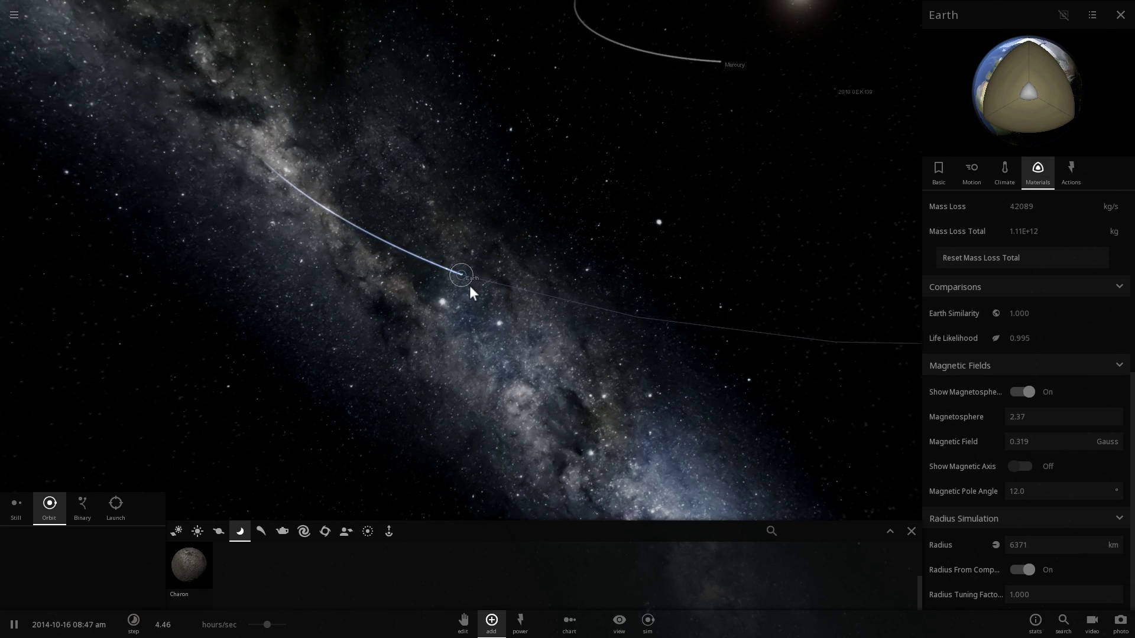
scroll(469, 294, down, 5)
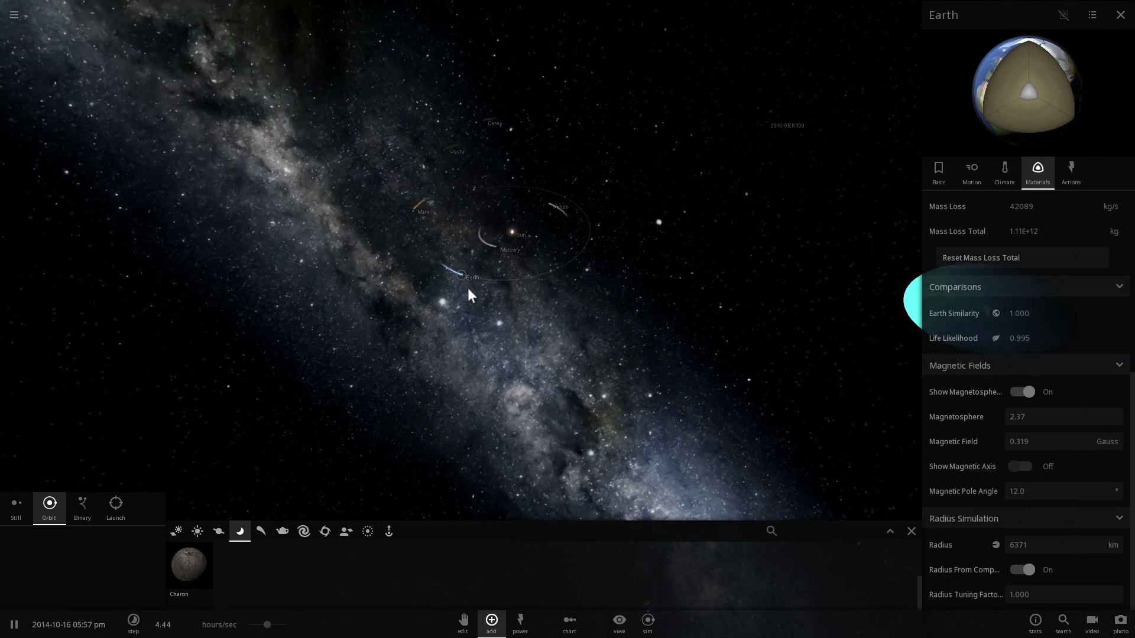
scroll(468, 288, down, 2)
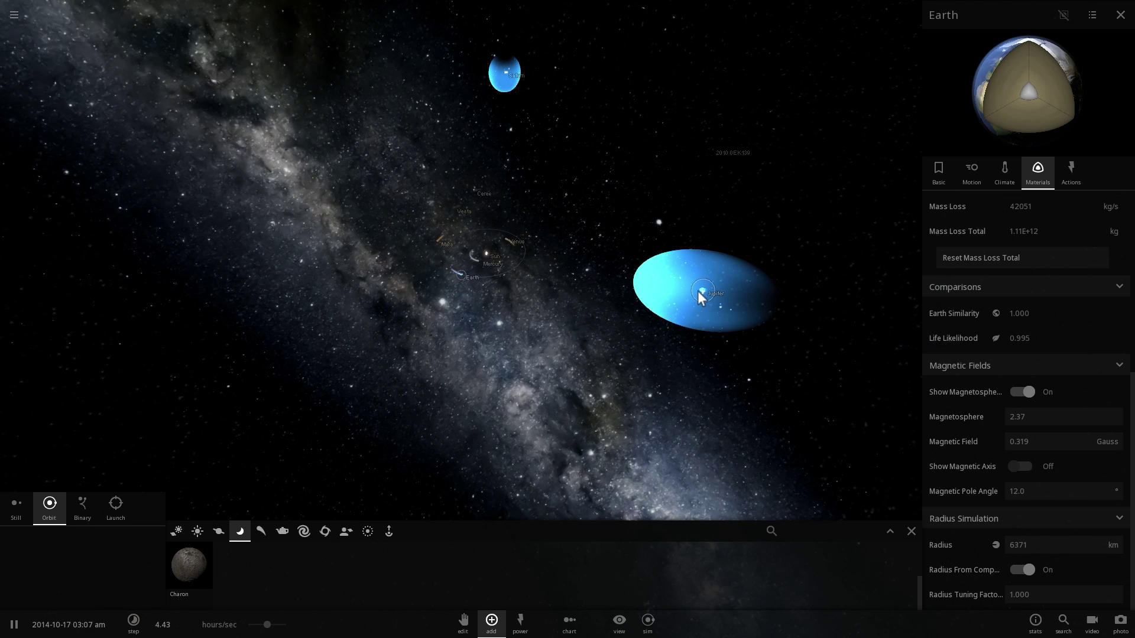
Select Jupiter and compare its magnetosphere with those of Saturn, Uranus and Neptune in one view.
click(701, 291)
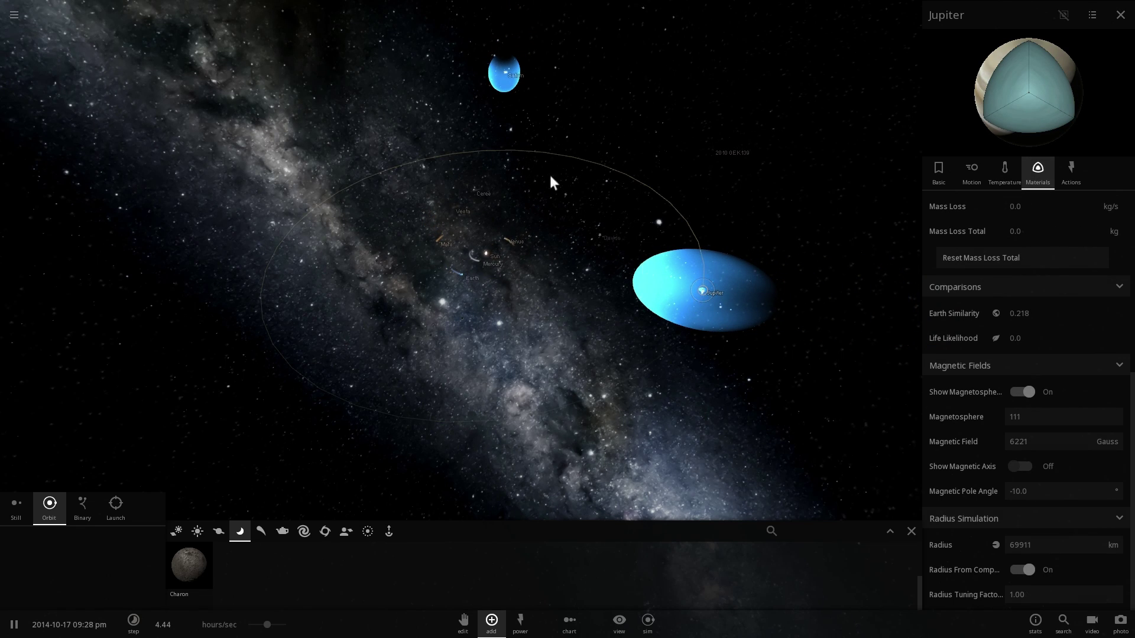
scroll(516, 66, down, 5)
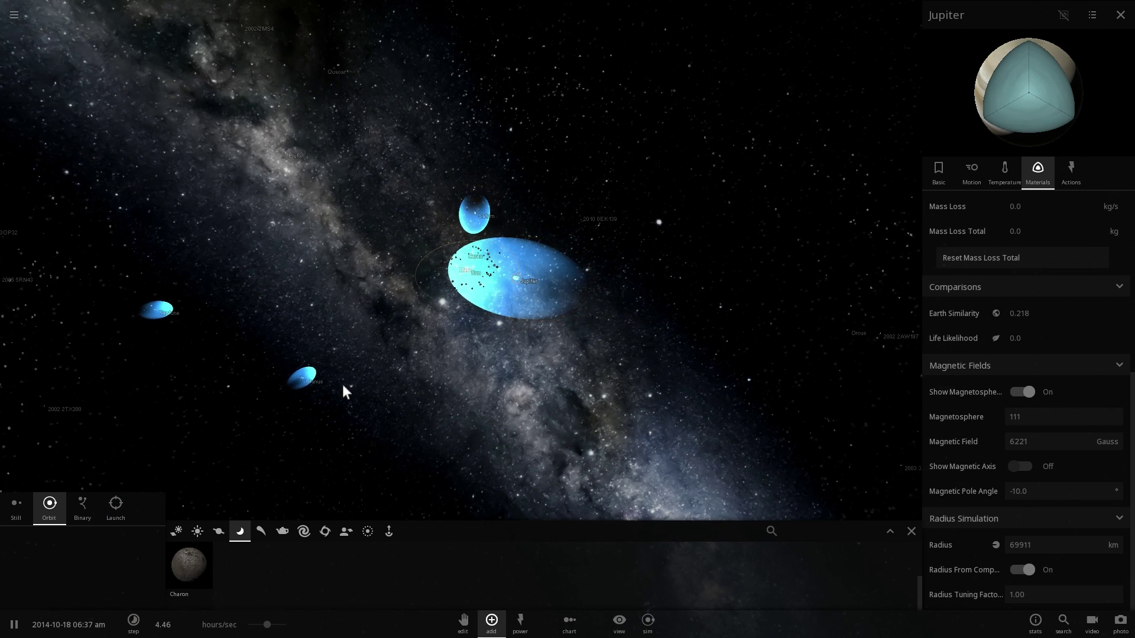
drag(419, 381, 290, 492)
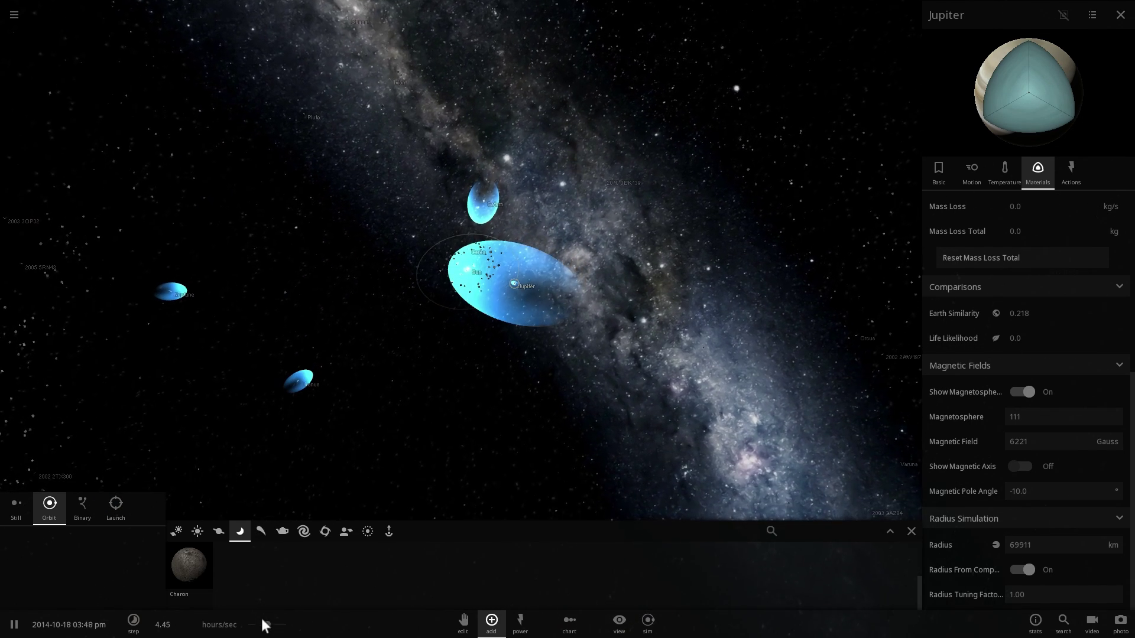
Speed up the simulation to about 15 days per second and further to about 1.5 months per second.
drag(266, 623, 273, 624)
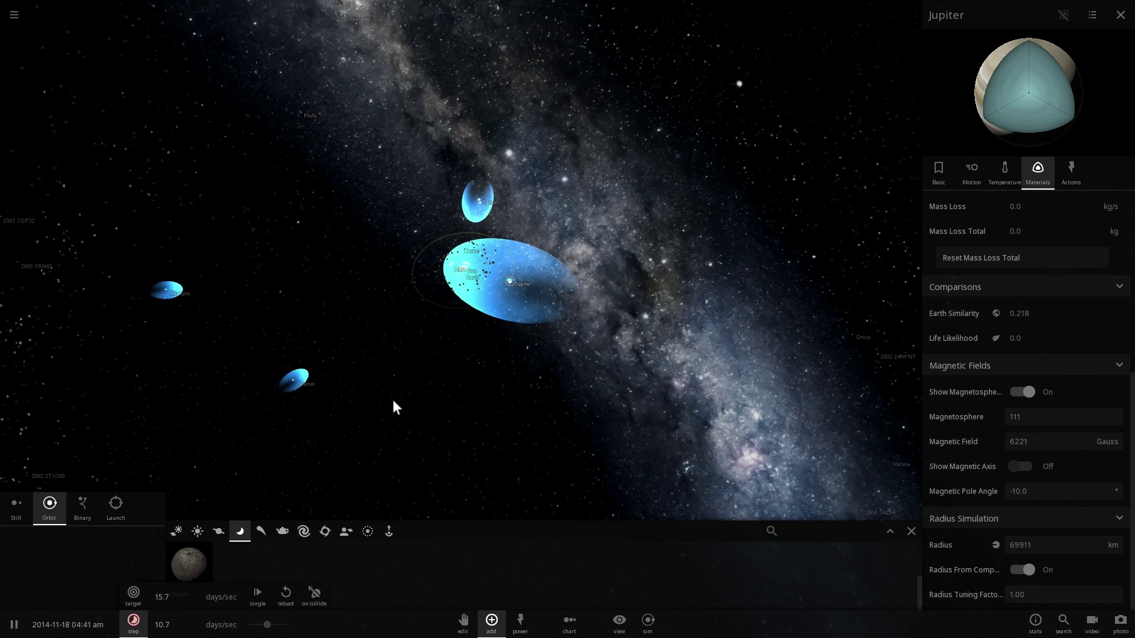
drag(437, 407, 446, 420)
drag(457, 366, 454, 384)
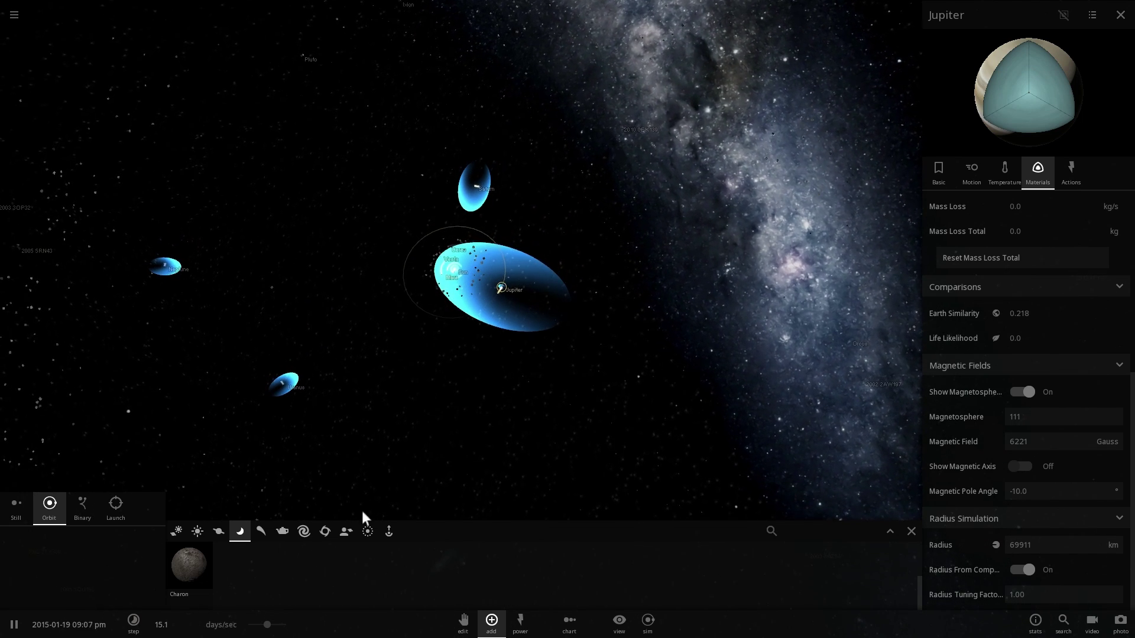
drag(267, 625, 277, 624)
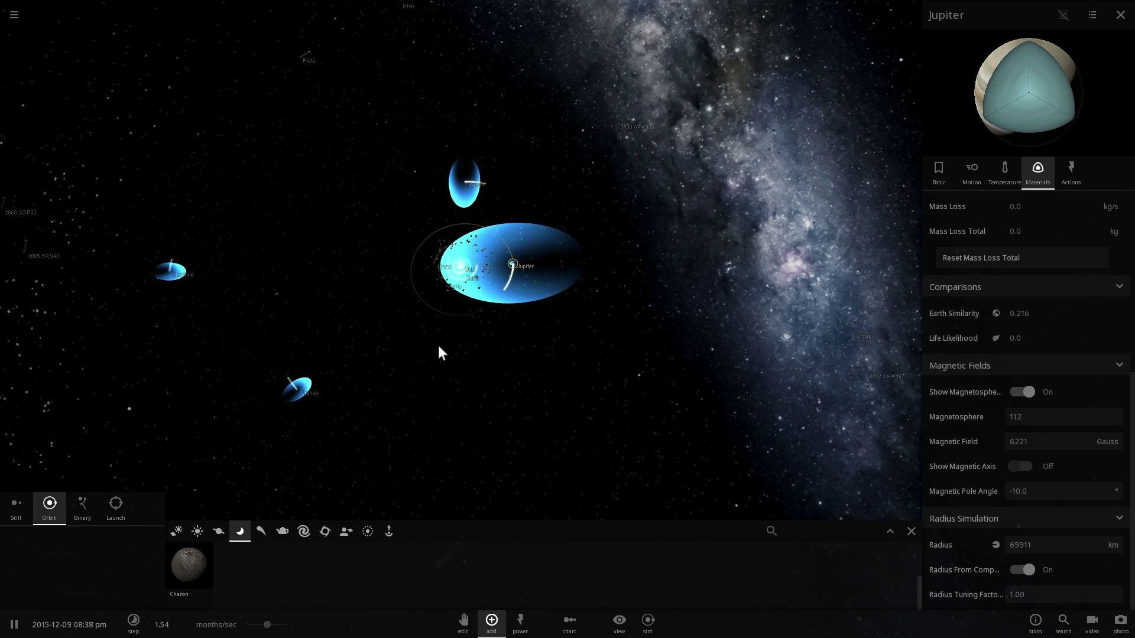
Examine how the giant planets' magnetospheres move around the Sun, both near Jupiter's orbit and from farther out.
scroll(501, 266, up, 5)
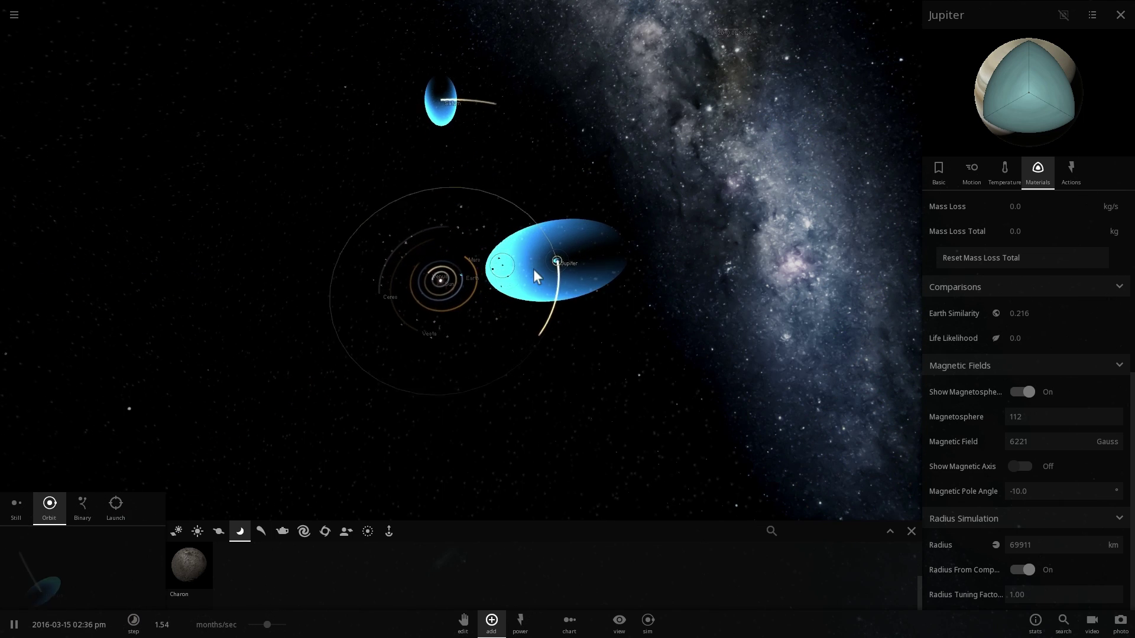
scroll(556, 299, up, 3)
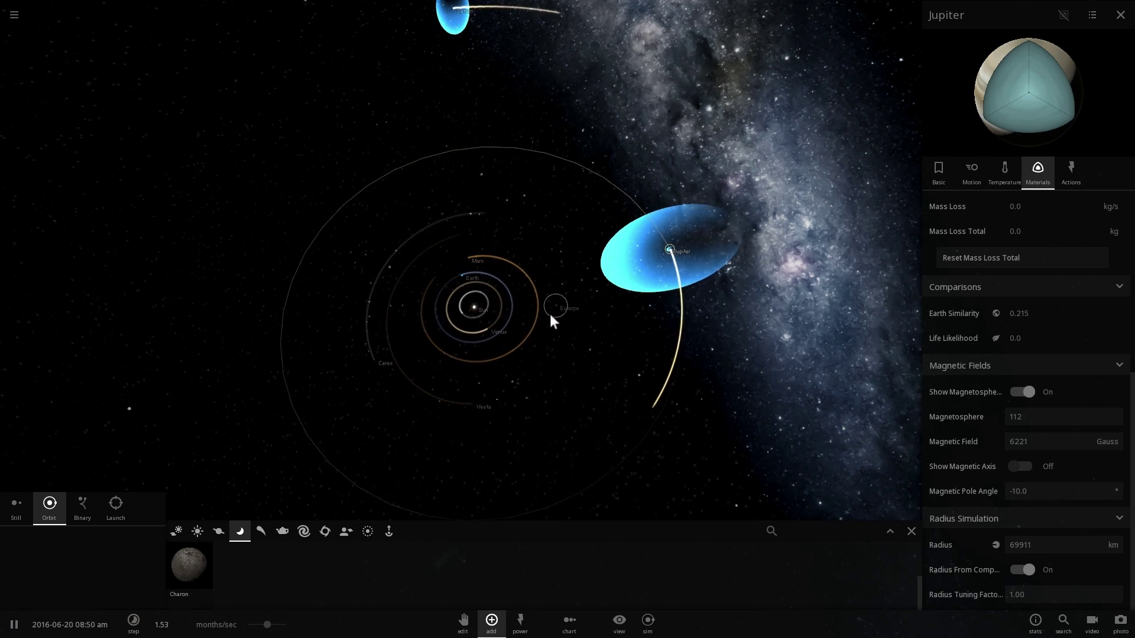
scroll(549, 316, down, 3)
right_drag(538, 356, 516, 343)
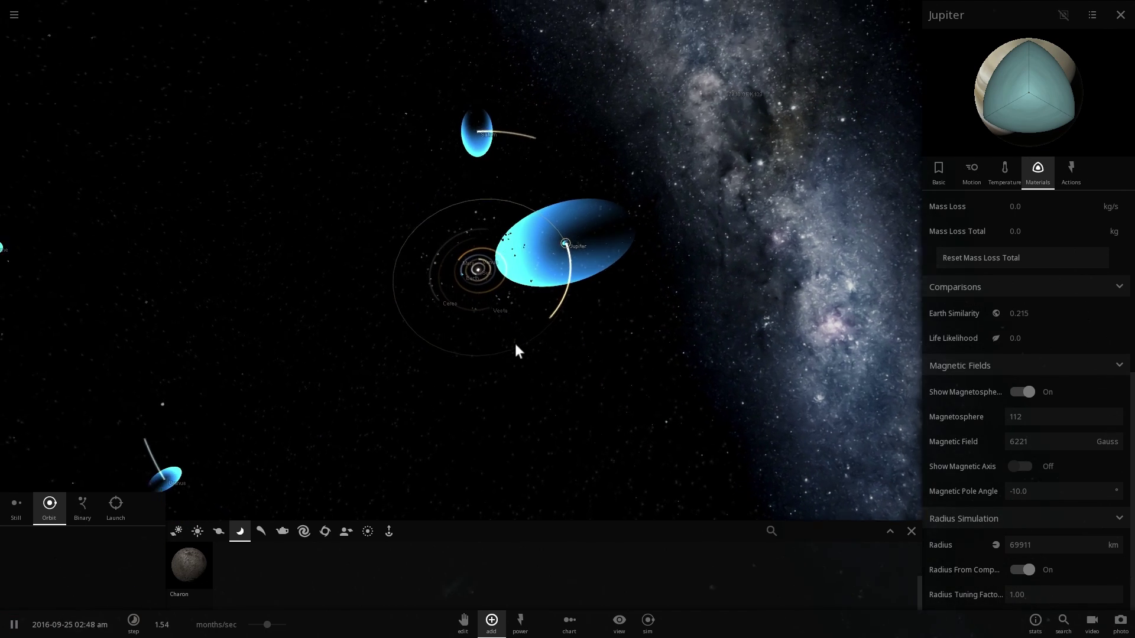
scroll(510, 349, down, 3)
drag(511, 353, 387, 317)
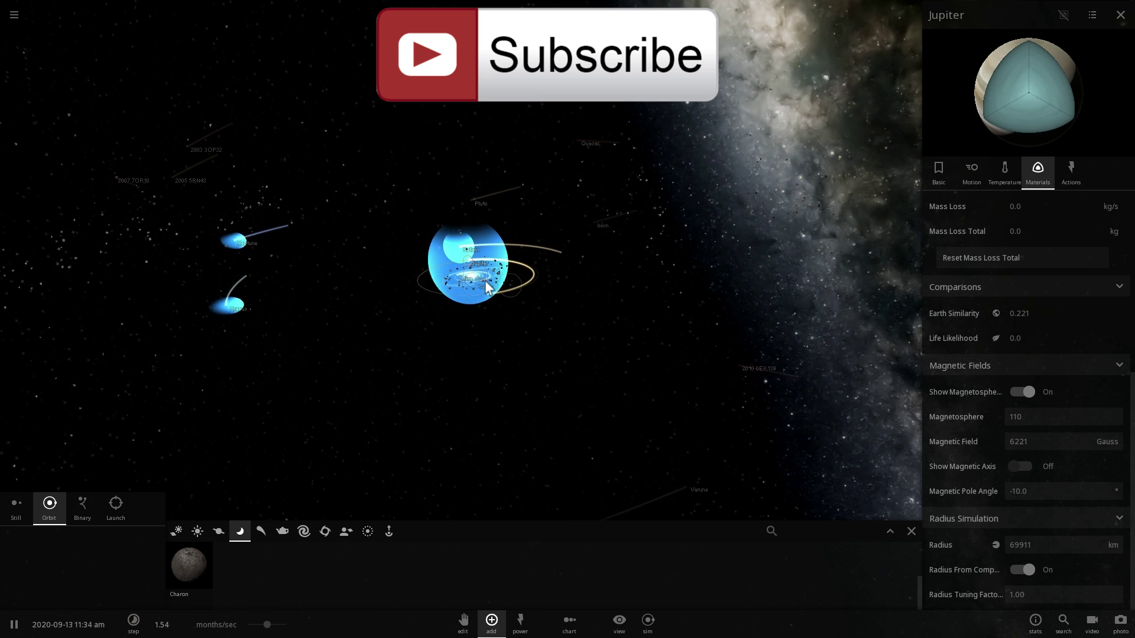
Focus on Earth, move in close to its magnetosphere and slow the simulation to about 3 hours per second.
drag(482, 282, 451, 401)
click(466, 279)
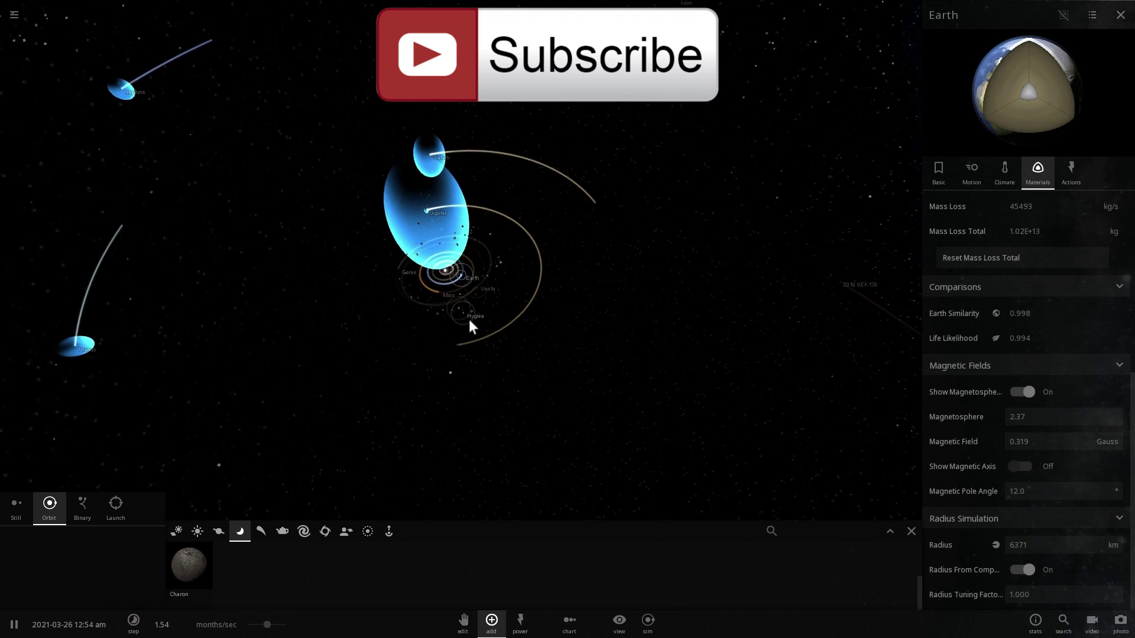
scroll(461, 278, up, 5)
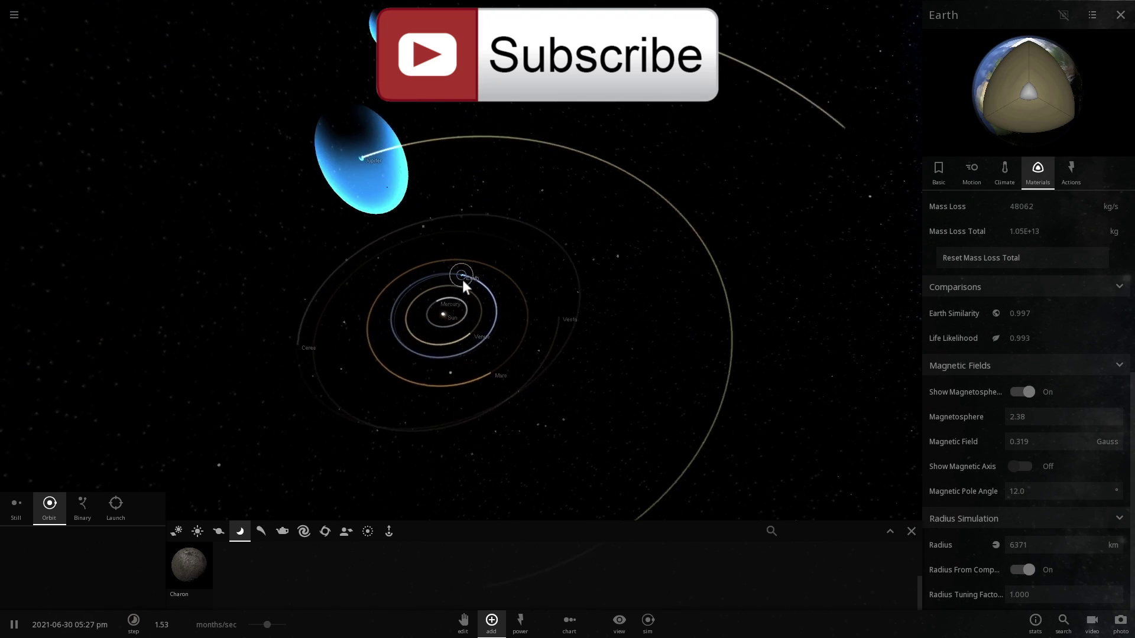
scroll(462, 280, up, 5)
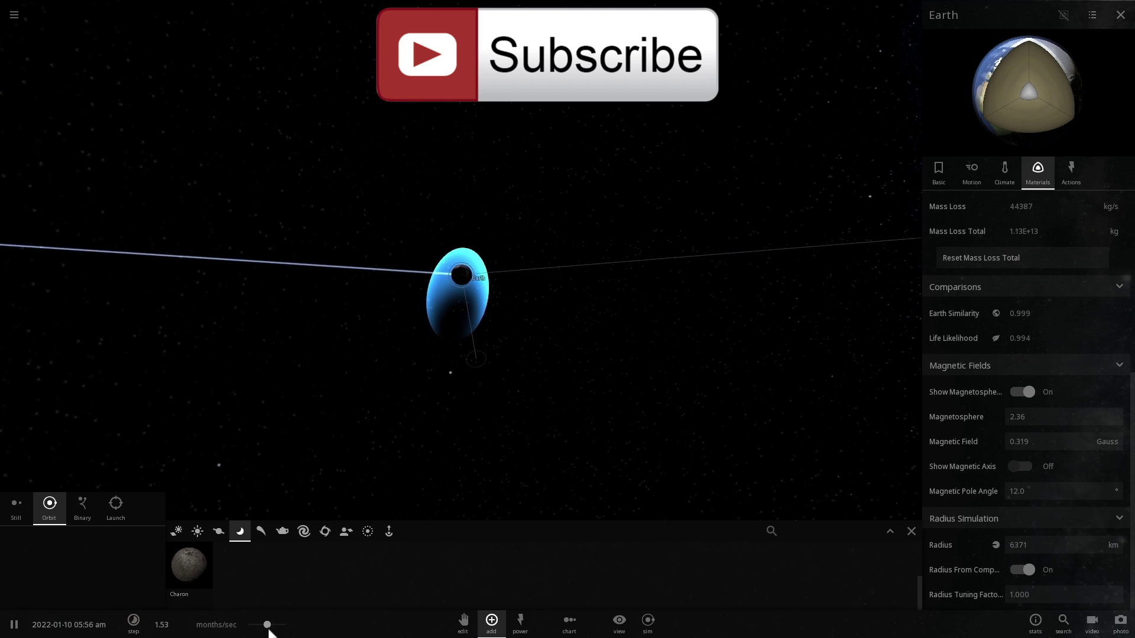
drag(267, 627, 246, 635)
scroll(360, 402, up, 5)
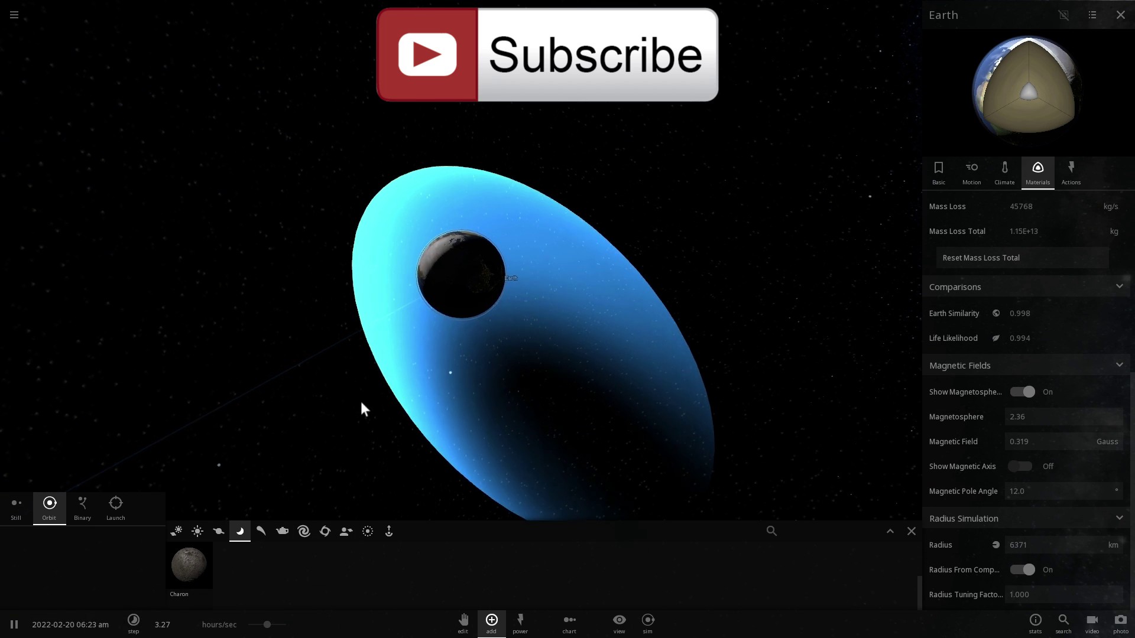
Frame Earth's whole magnetosphere from the side and activate the Explode power.
drag(413, 381, 549, 298)
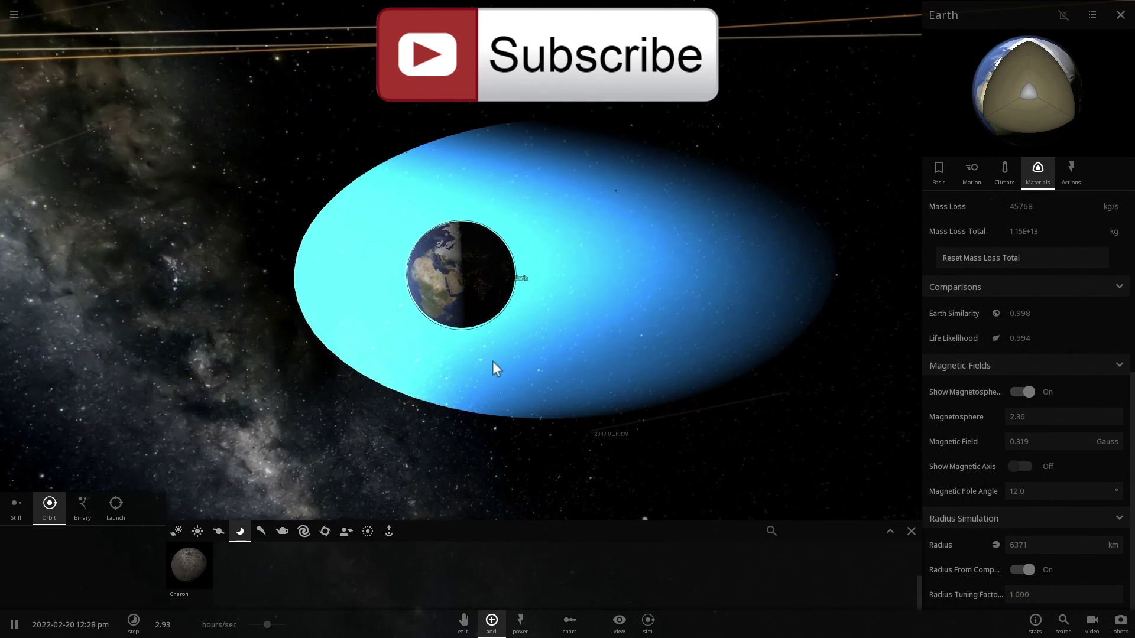
scroll(491, 363, down, 2)
click(520, 621)
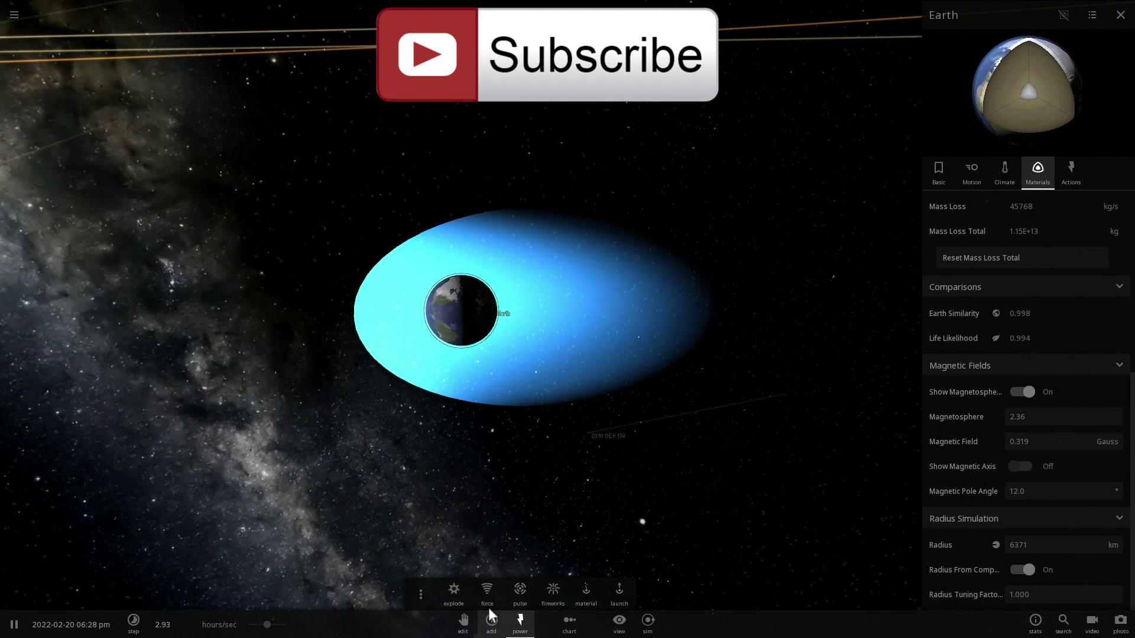
click(461, 591)
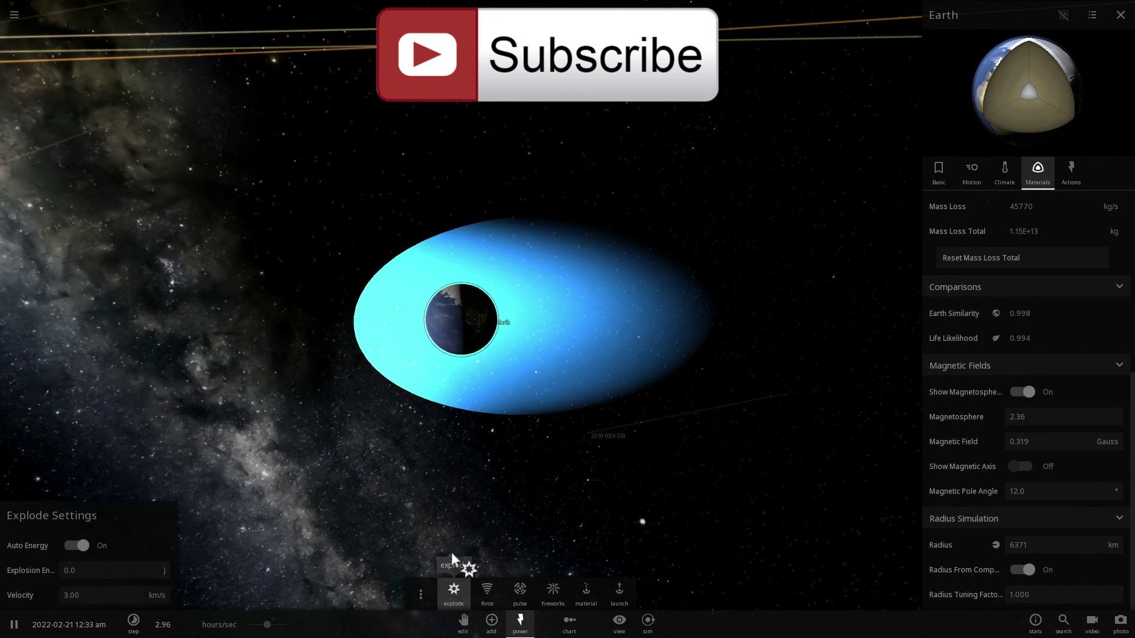